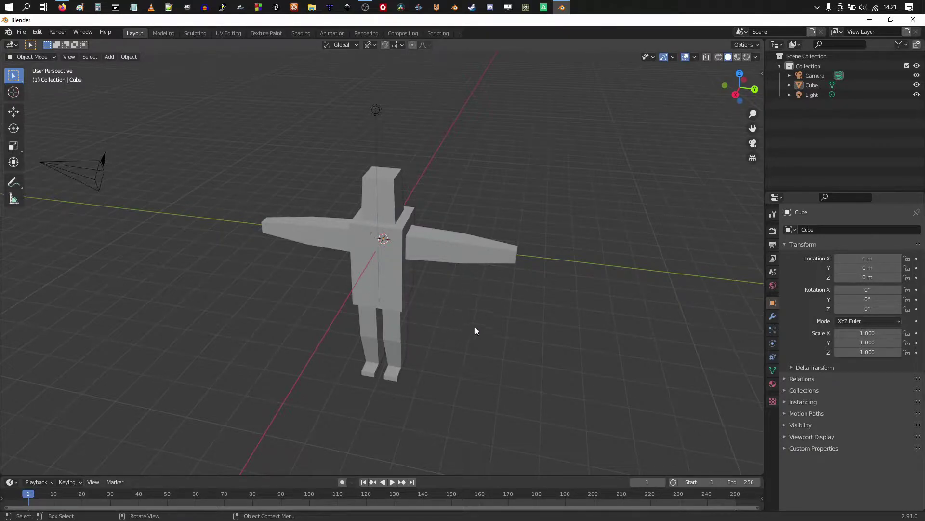
Select the humanoid Cube mesh and switch it into Edit Mode
{"action": "middle_click_drag", "start_coordinate": [475, 325], "coordinate": [429, 269]}
{"action": "scroll", "coordinate": [390, 291], "scroll_direction": "up", "scroll_amount": 3}
{"action": "scroll", "coordinate": [390, 290], "scroll_direction": "down", "scroll_amount": 2}
{"action": "left_click", "coordinate": [396, 290]}
{"action": "key", "text": "Tab"}
Zoom in and out on the mesh, then orbit to a high three-quarter view
{"action": "scroll", "coordinate": [436, 289], "scroll_direction": "up", "scroll_amount": 3}
{"action": "scroll", "coordinate": [415, 274], "scroll_direction": "down", "scroll_amount": 3}
{"action": "scroll", "coordinate": [437, 249], "scroll_direction": "up", "scroll_amount": 3}
{"action": "scroll", "coordinate": [437, 249], "scroll_direction": "down", "scroll_amount": 3}
{"action": "scroll", "coordinate": [458, 304], "scroll_direction": "up", "scroll_amount": 3}
{"action": "scroll", "coordinate": [457, 304], "scroll_direction": "down", "scroll_amount": 3}
{"action": "scroll", "coordinate": [455, 287], "scroll_direction": "down", "scroll_amount": 2}
{"action": "scroll", "coordinate": [442, 273], "scroll_direction": "up", "scroll_amount": 3}
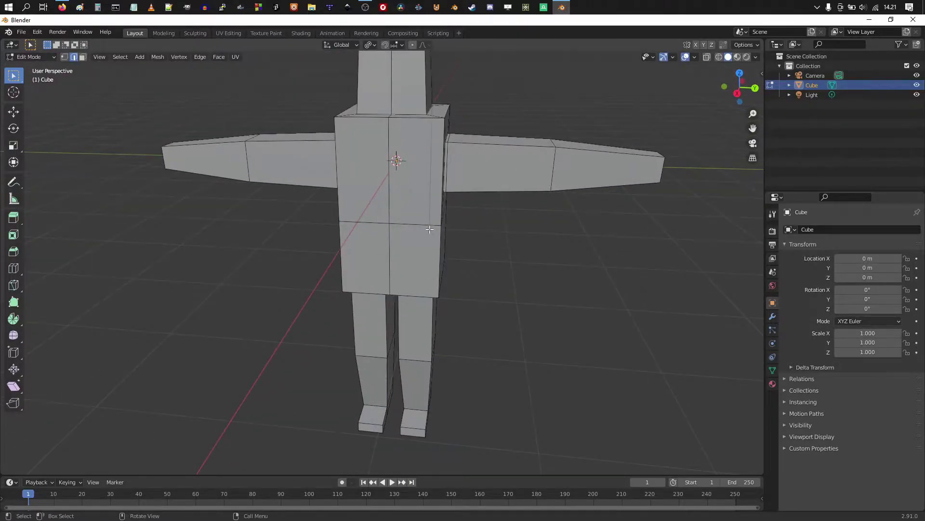
{"action": "middle_click_drag", "start_coordinate": [429, 229], "coordinate": [390, 181]}
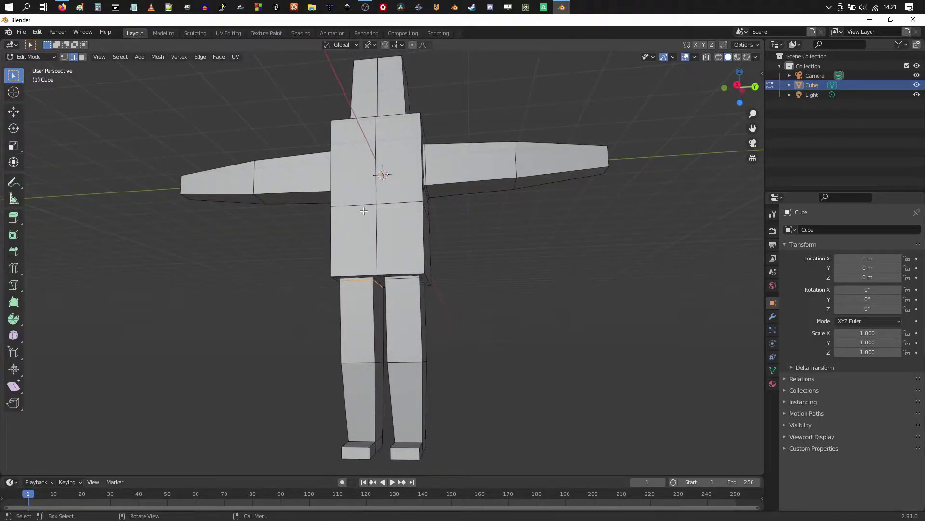
{"action": "middle_click_drag", "start_coordinate": [456, 221], "coordinate": [414, 245]}
Orbit to the figure's other side and back to a near-front view
{"action": "scroll", "coordinate": [423, 241], "scroll_direction": "down", "scroll_amount": 3}
{"action": "scroll", "coordinate": [415, 245], "scroll_direction": "up", "scroll_amount": 5}
{"action": "key", "text": "KP_4"}
{"action": "key", "text": "KP_4"}
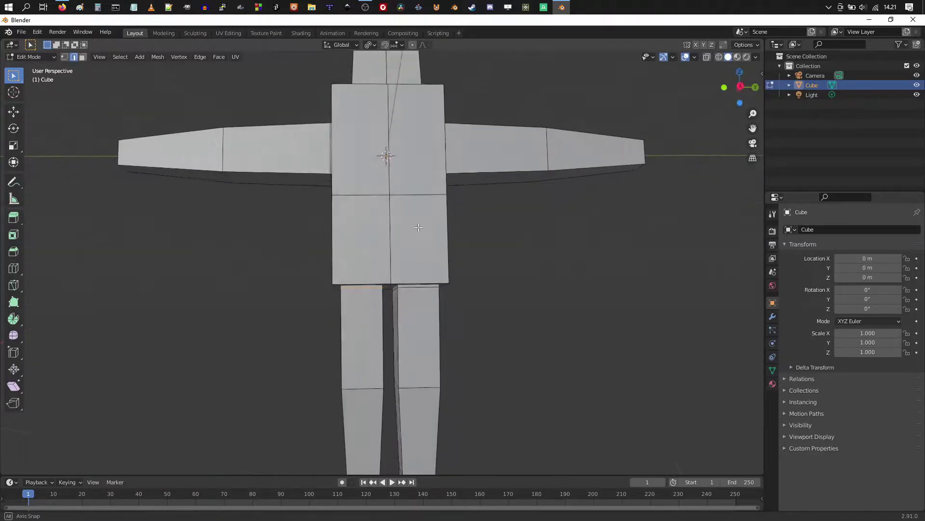
{"action": "middle_click_drag", "start_coordinate": [436, 225], "coordinate": [382, 266]}
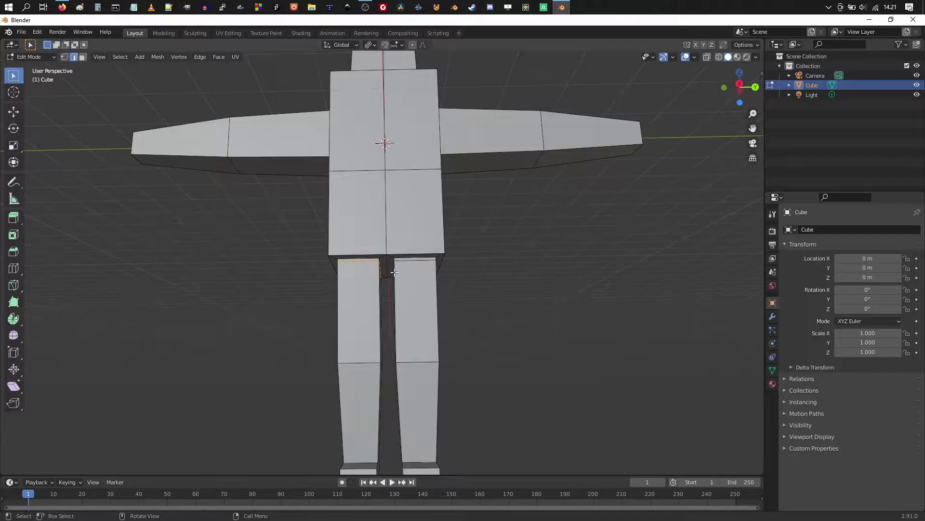
{"action": "scroll", "coordinate": [444, 244], "scroll_direction": "down", "scroll_amount": 3}
{"action": "middle_click_drag", "start_coordinate": [444, 244], "coordinate": [385, 265]}
{"action": "scroll", "coordinate": [381, 266], "scroll_direction": "up", "scroll_amount": 3}
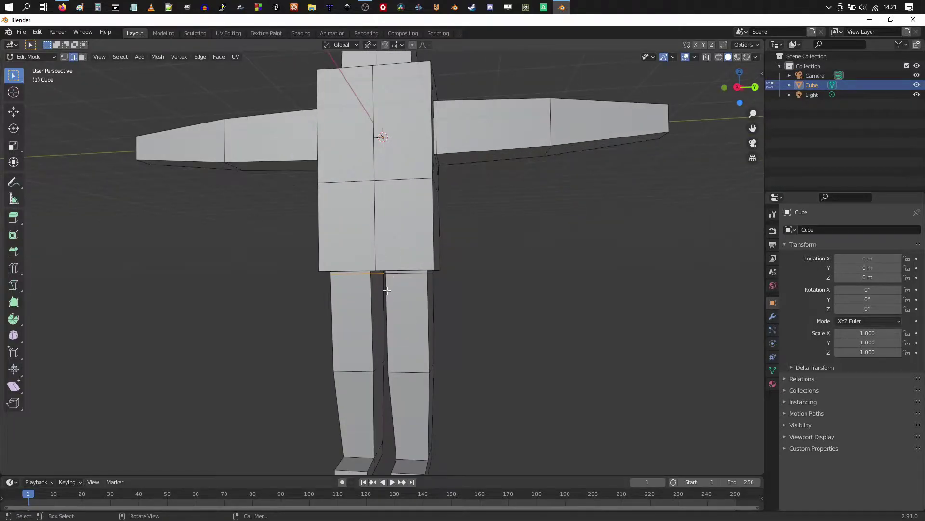
{"action": "scroll", "coordinate": [437, 210], "scroll_direction": "down", "scroll_amount": 3}
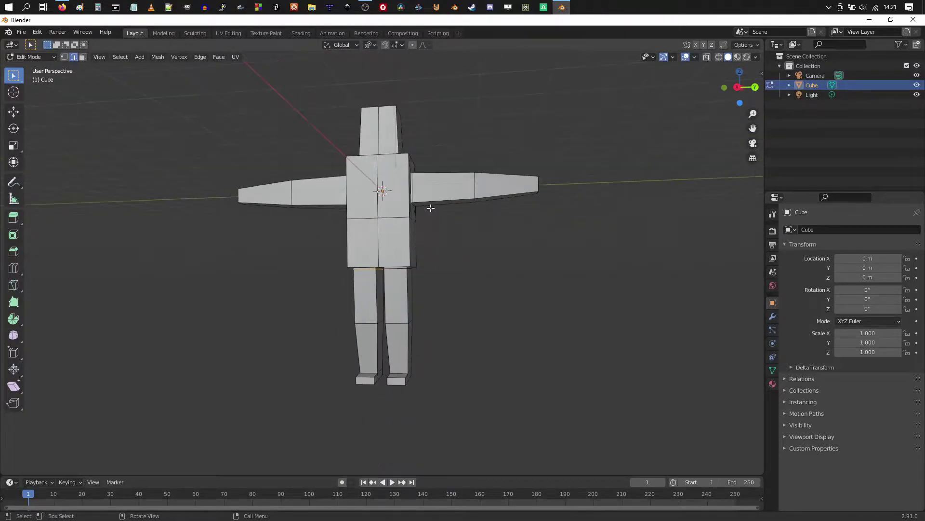
{"action": "middle_click_drag", "start_coordinate": [430, 206], "coordinate": [412, 230]}
Return the figure to Object Mode and deselect it
{"action": "left_click", "coordinate": [36, 57]}
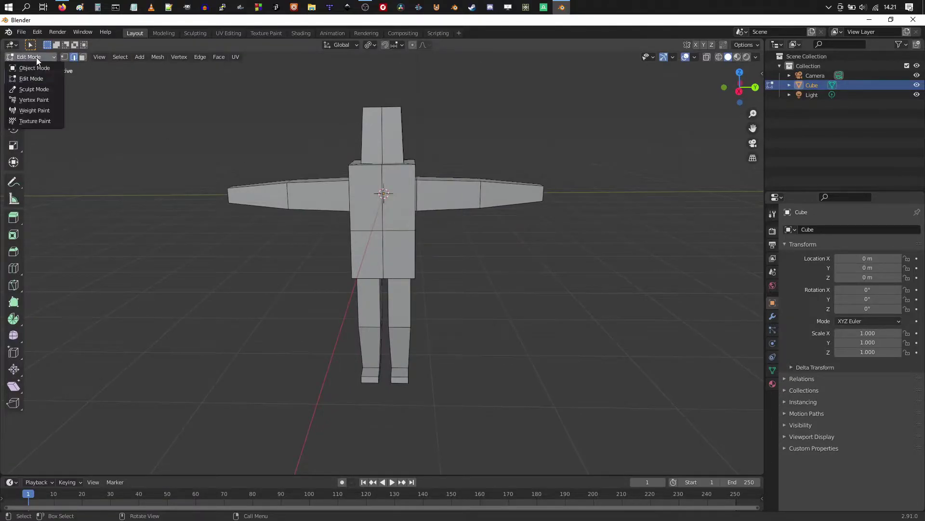
{"action": "left_click", "coordinate": [39, 66]}
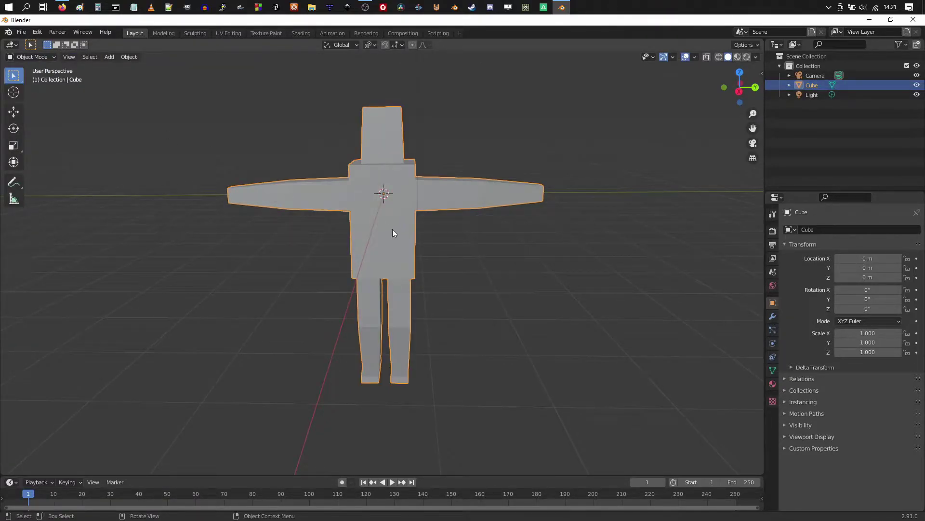
{"action": "key", "text": "alt+a"}
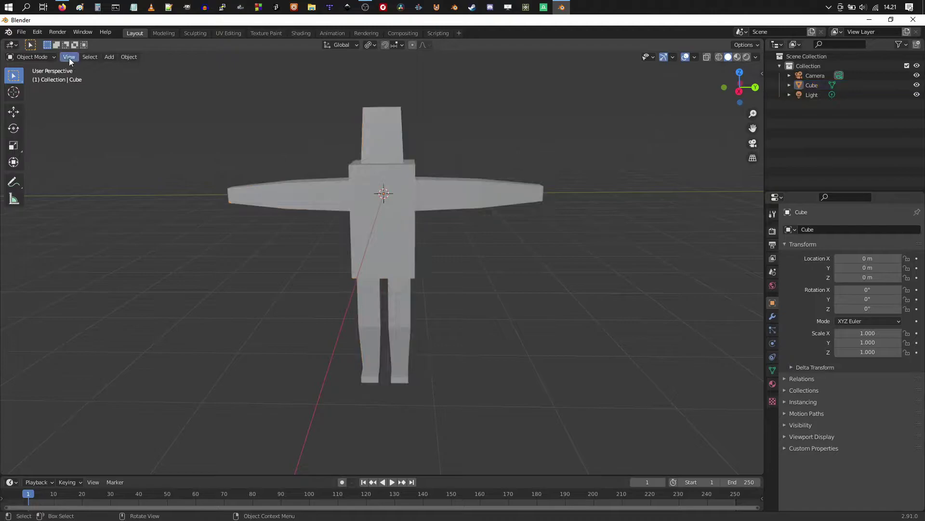
In right orthographic view, select the figure and rotate it 90° around Z
{"action": "left_click", "coordinate": [69, 57]}
{"action": "mouse_move", "coordinate": [131, 169]}
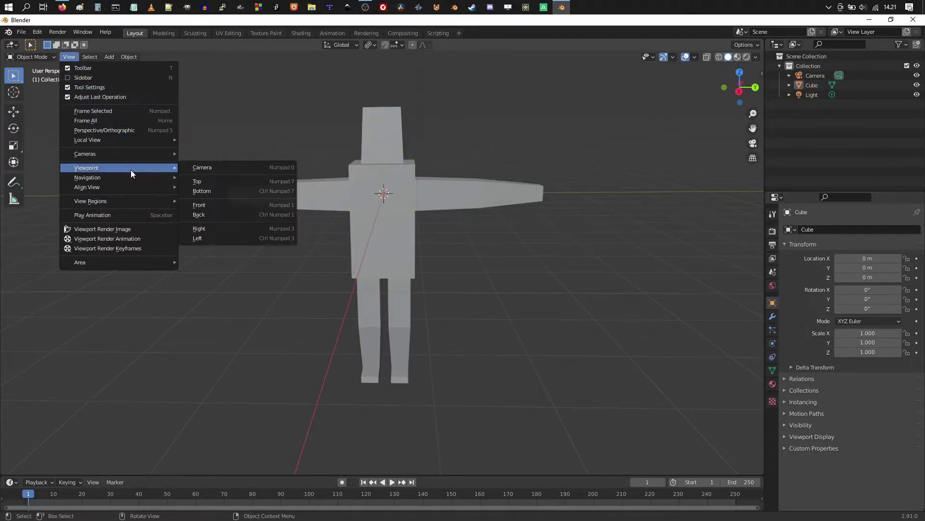
{"action": "left_click", "coordinate": [215, 227]}
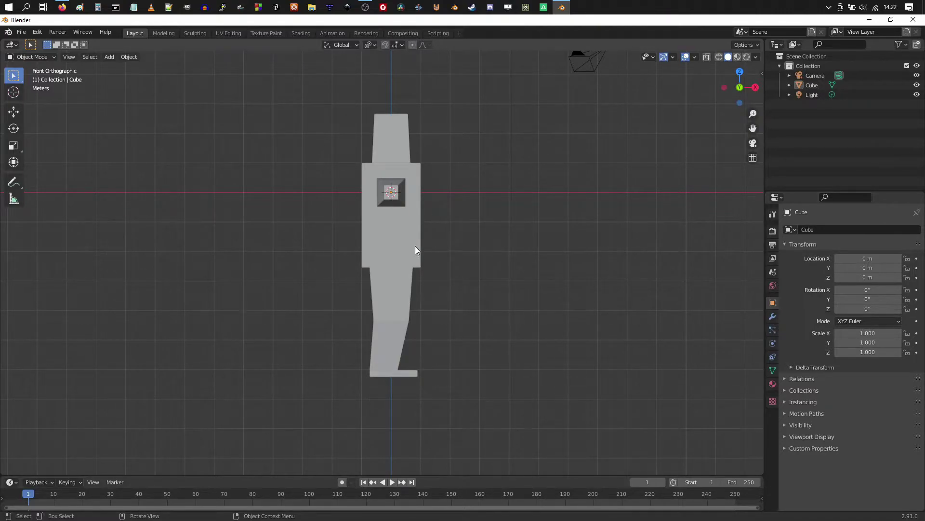
{"action": "scroll", "coordinate": [415, 246], "scroll_direction": "down", "scroll_amount": 4}
{"action": "scroll", "coordinate": [412, 251], "scroll_direction": "up", "scroll_amount": 3}
{"action": "left_click", "coordinate": [395, 244]}
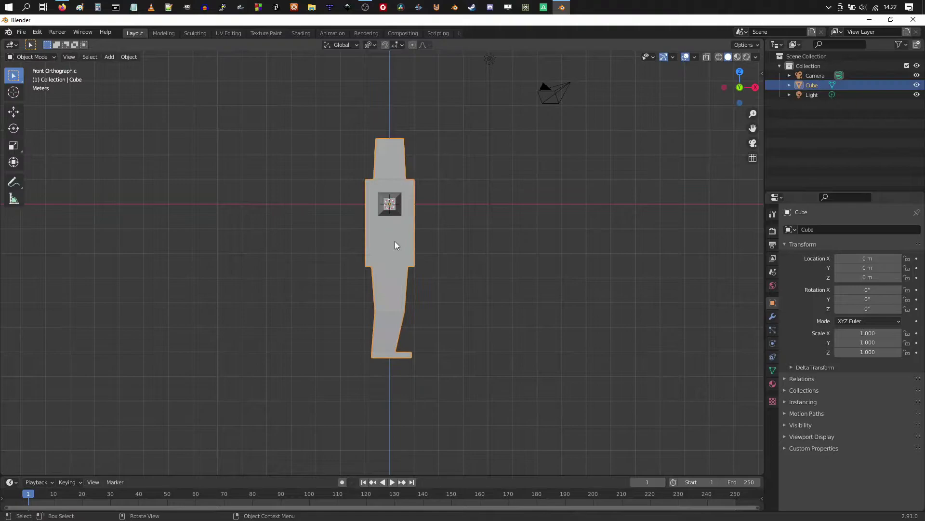
{"action": "type", "text": "r"}
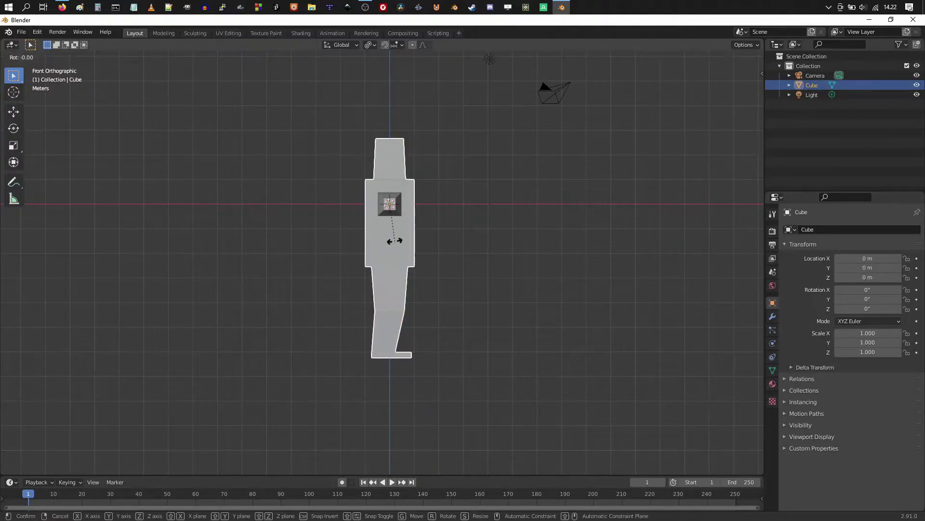
{"action": "type", "text": "z90"}
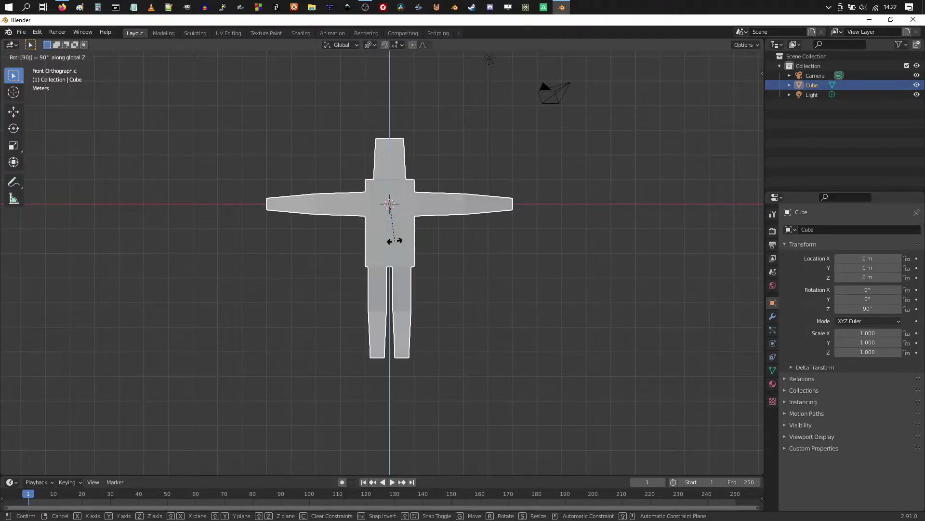
{"action": "key", "text": "Return"}
From the front view, set the figure's Z rotation to -90° in the sidebar
{"action": "middle_click_drag", "start_coordinate": [394, 241], "coordinate": [424, 263]}
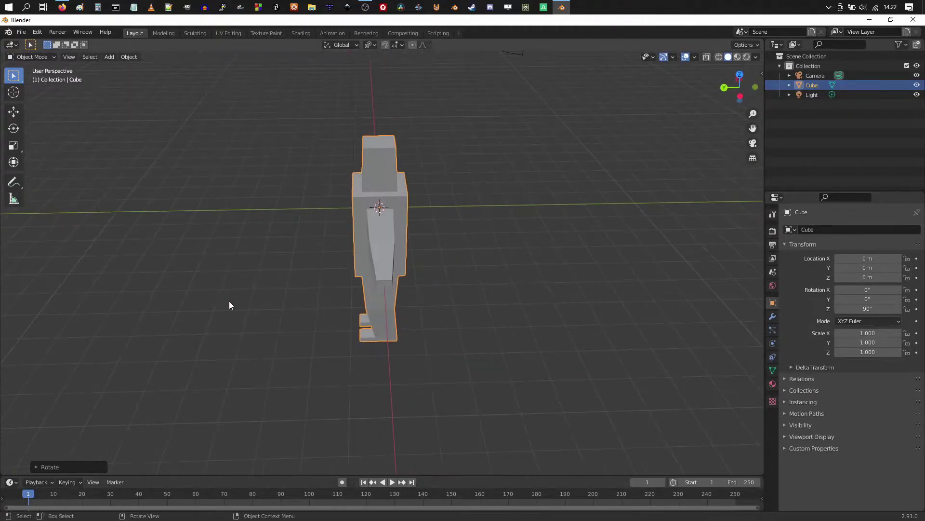
{"action": "middle_click_drag", "start_coordinate": [318, 345], "coordinate": [653, 283]}
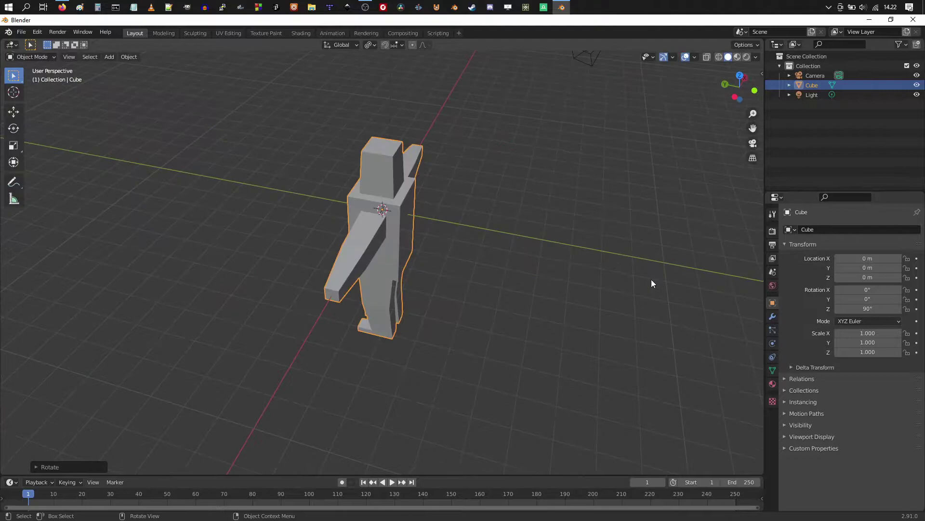
{"action": "left_click", "coordinate": [68, 56]}
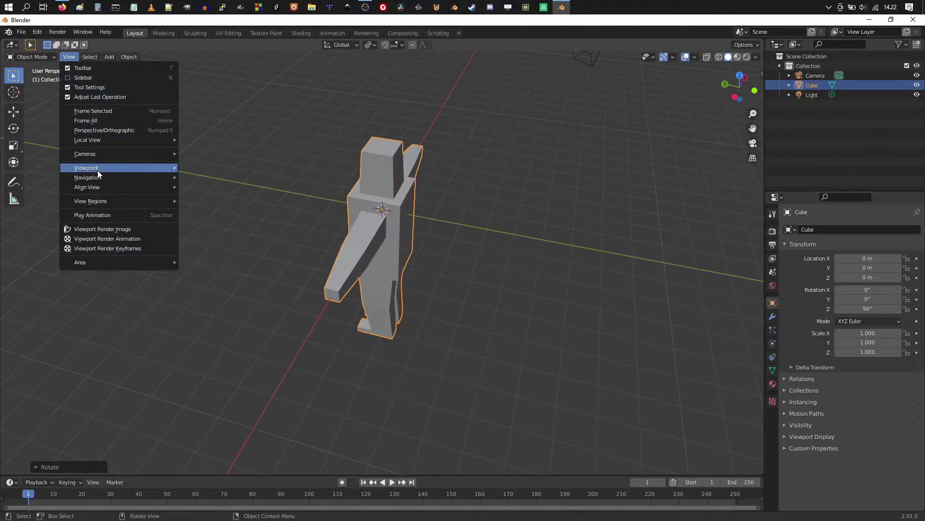
{"action": "mouse_move", "coordinate": [98, 169]}
{"action": "left_click", "coordinate": [216, 207]}
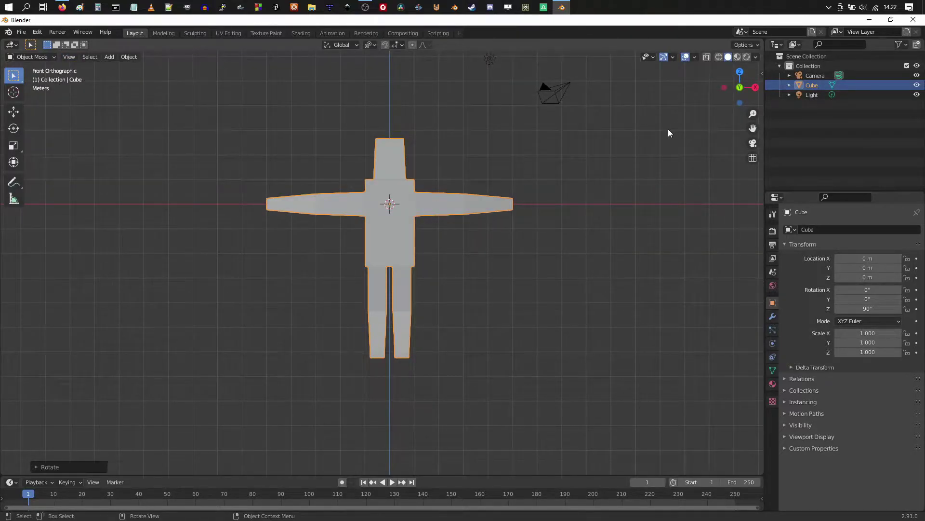
{"action": "key", "text": "n"}
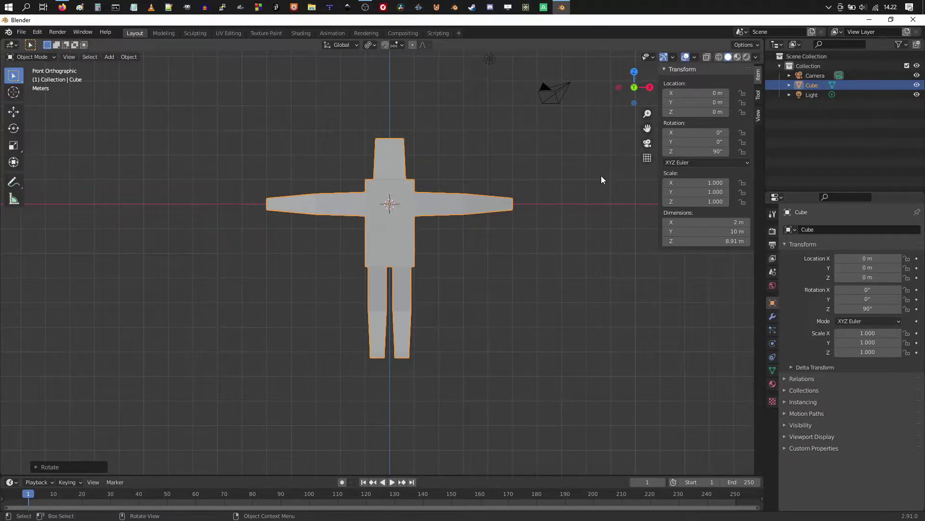
{"action": "left_click", "coordinate": [697, 152]}
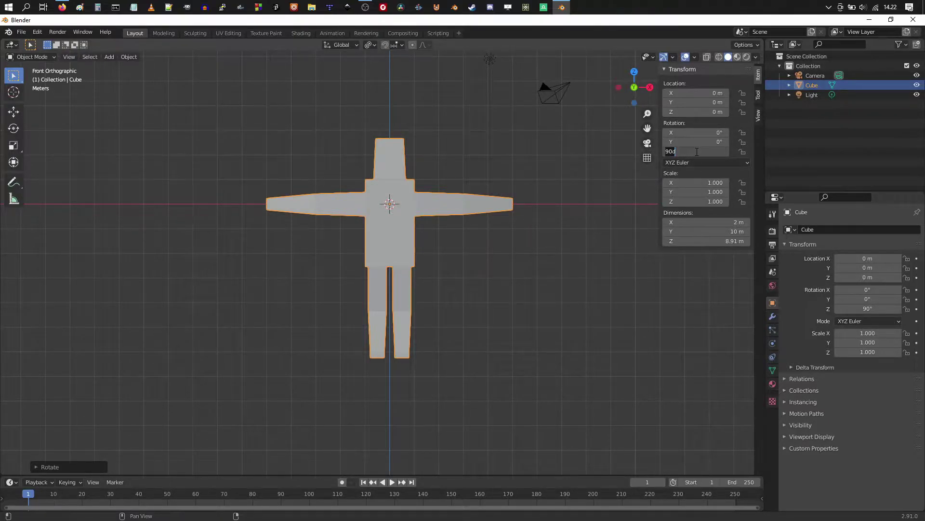
{"action": "type", "text": "-90"}
{"action": "key", "text": "Return"}
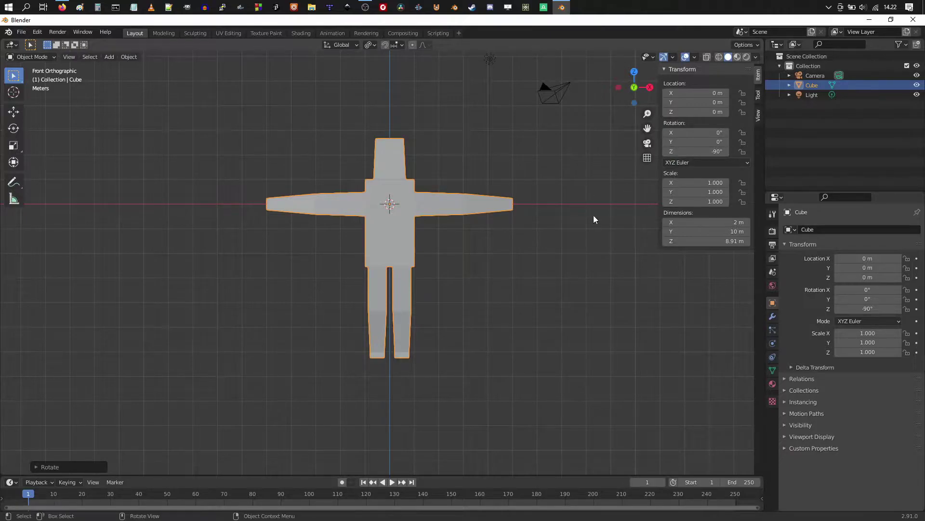
{"action": "key", "text": "n"}
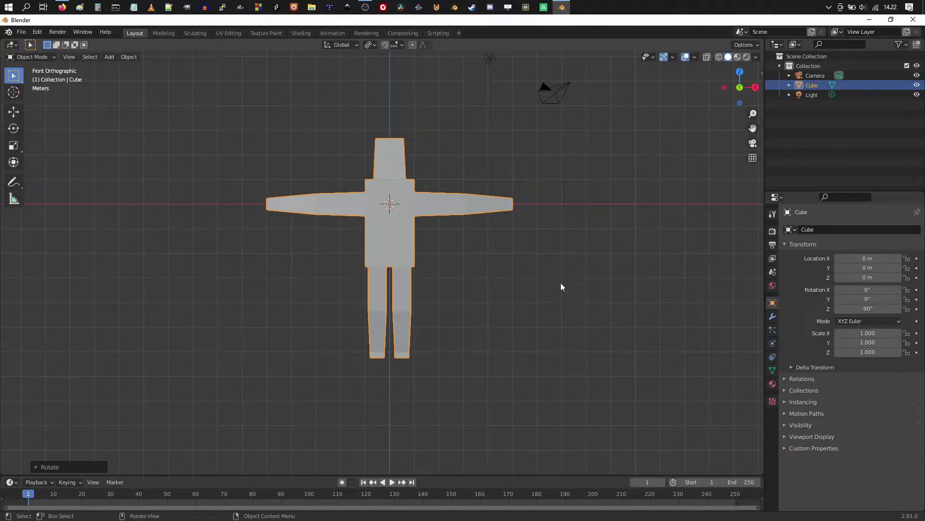
In front orthographic view, move the figure up along Z to Location Z 2.3124 m
{"action": "middle_click_drag", "start_coordinate": [582, 247], "coordinate": [419, 317]}
{"action": "middle_click_drag", "start_coordinate": [289, 345], "coordinate": [426, 297]}
{"action": "left_click", "coordinate": [69, 58]}
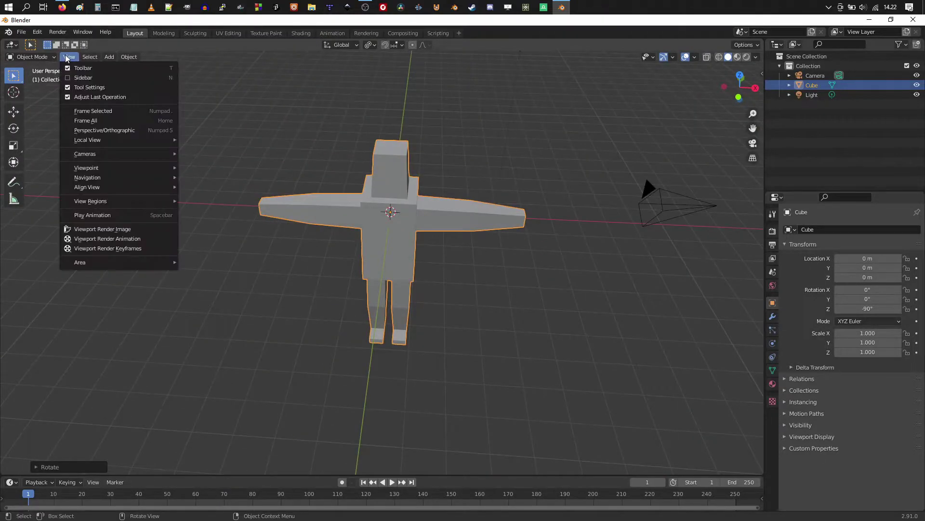
{"action": "mouse_move", "coordinate": [114, 169]}
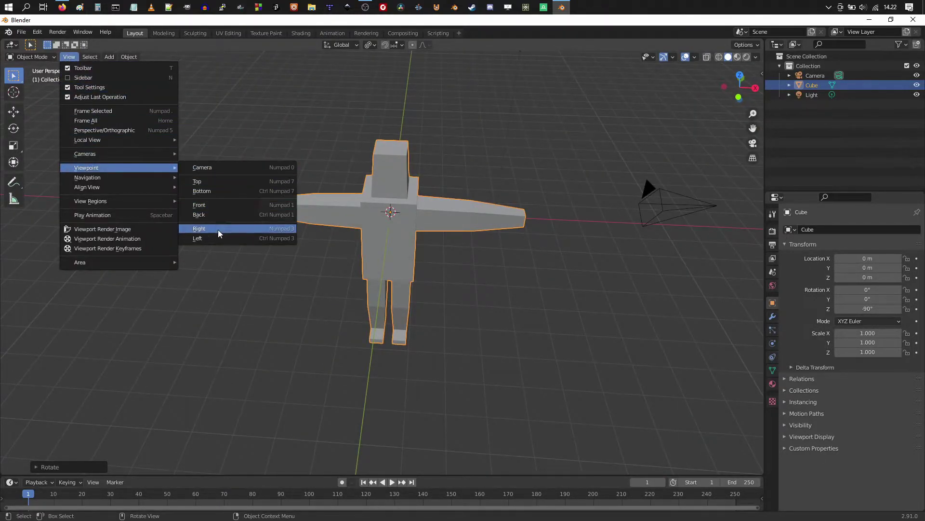
{"action": "left_click", "coordinate": [212, 205]}
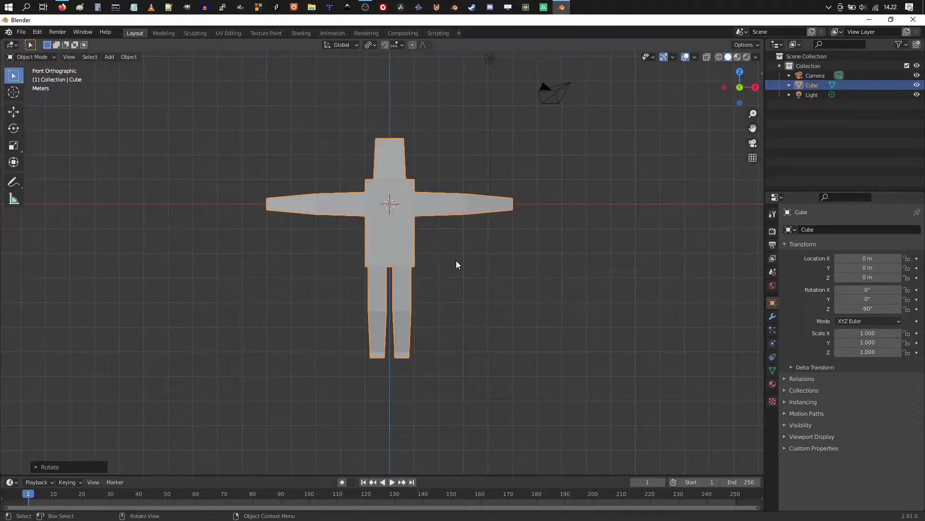
{"action": "key", "text": "g"}
{"action": "key", "text": "z"}
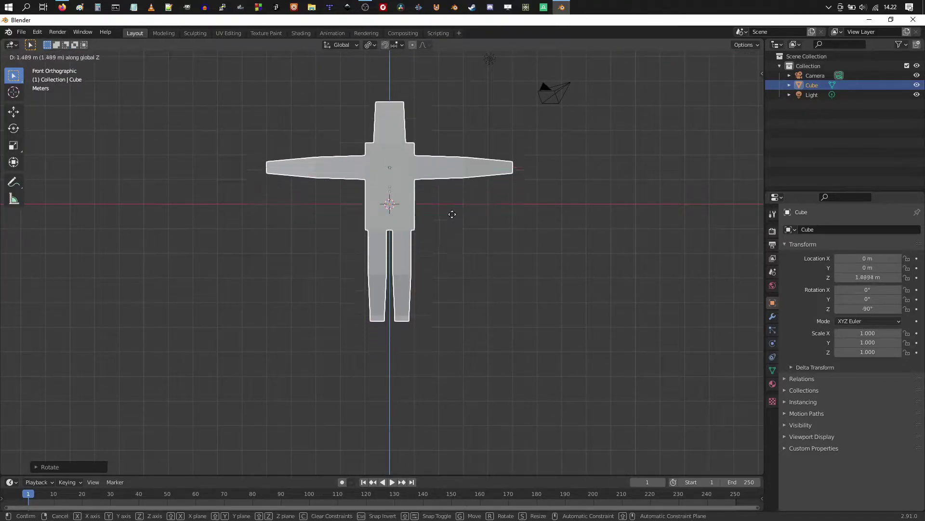
{"action": "left_click", "coordinate": [449, 201]}
{"action": "scroll", "coordinate": [433, 210], "scroll_direction": "up", "scroll_amount": 5}
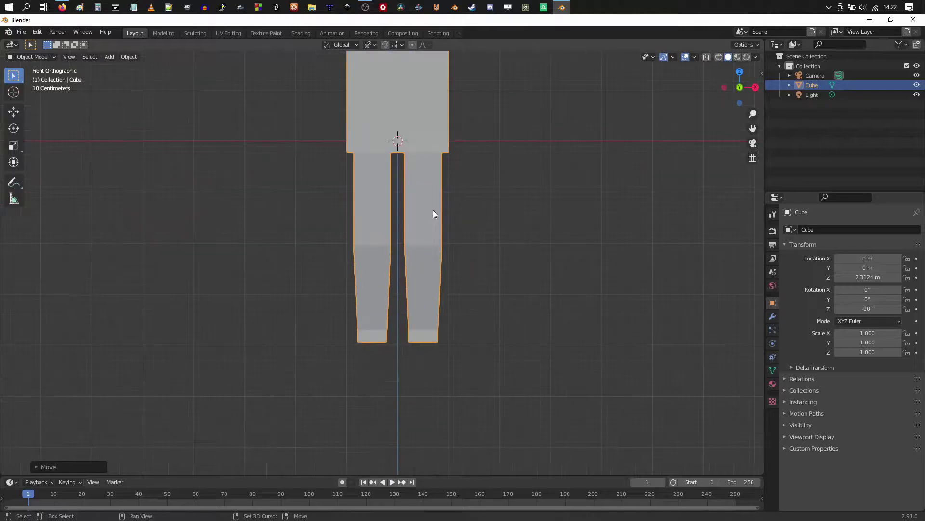
{"action": "scroll", "coordinate": [417, 240], "scroll_direction": "down", "scroll_amount": 2}
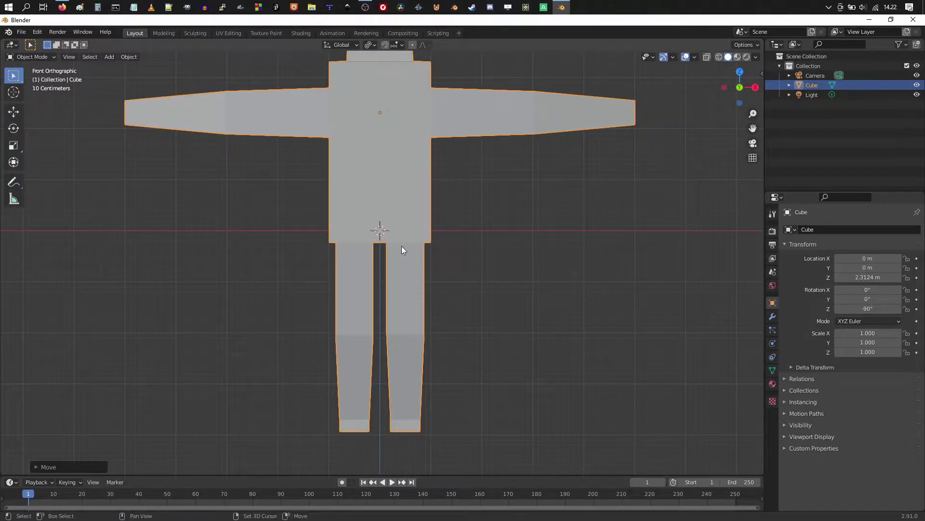
{"action": "scroll", "coordinate": [381, 255], "scroll_direction": "up", "scroll_amount": 3, "text": "shift"}
{"action": "scroll", "coordinate": [407, 277], "scroll_direction": "up", "scroll_amount": 2, "text": "shift"}
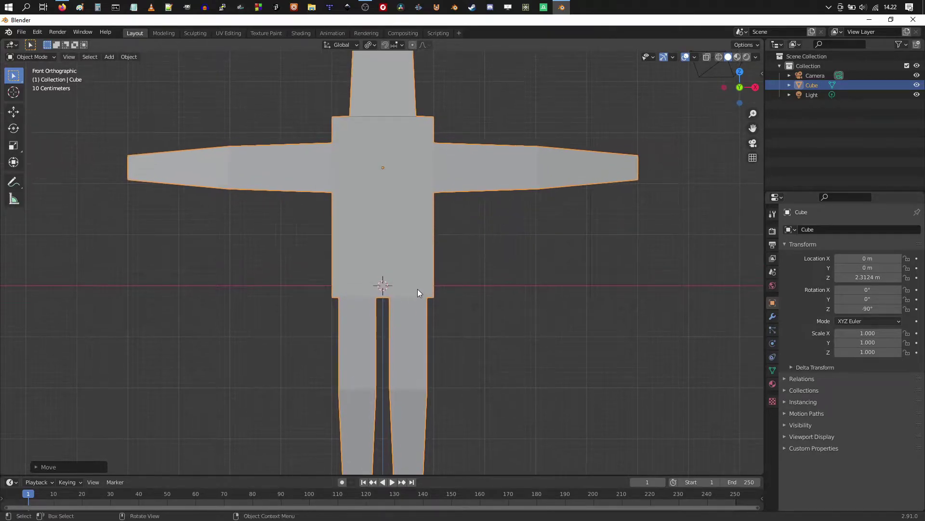
{"action": "scroll", "coordinate": [427, 286], "scroll_direction": "down", "scroll_amount": 2}
{"action": "scroll", "coordinate": [427, 289], "scroll_direction": "up", "scroll_amount": 2}
{"action": "scroll", "coordinate": [424, 292], "scroll_direction": "down", "scroll_amount": 2}
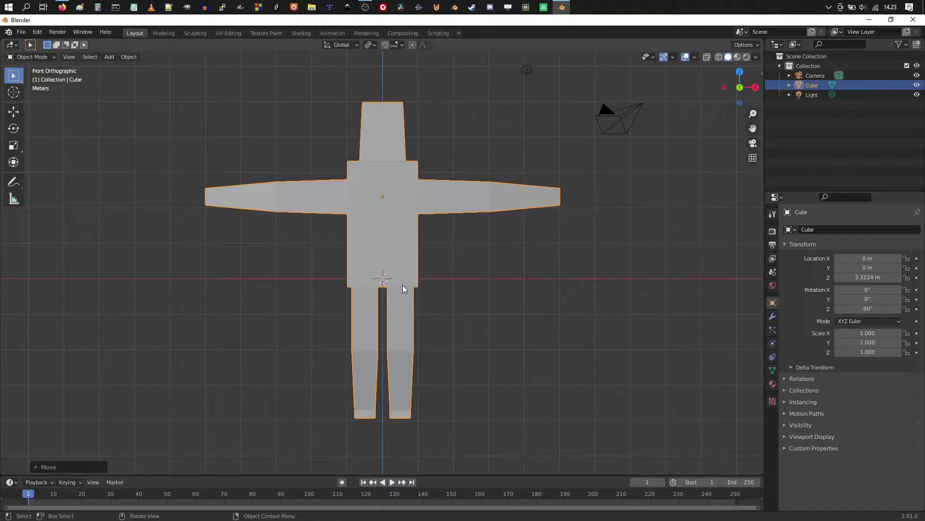
Switch the viewport to wireframe shading
{"action": "key", "text": "z"}
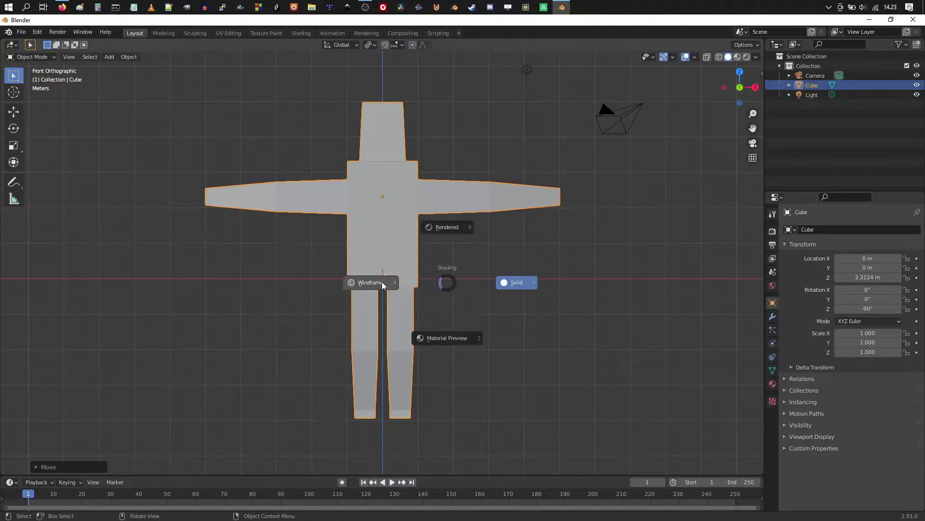
{"action": "left_click", "coordinate": [382, 284]}
{"action": "scroll", "coordinate": [440, 299], "scroll_direction": "up", "scroll_amount": 3}
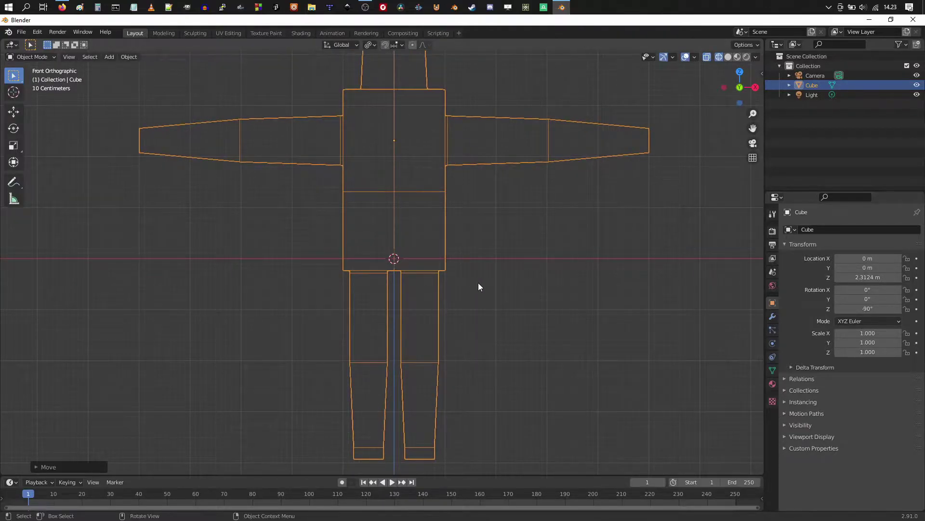
{"action": "middle_click_drag", "start_coordinate": [477, 285], "coordinate": [475, 291], "text": "shift"}
Add an armature at the hips and scale it up to 1.624
{"action": "key", "text": "shift+a"}
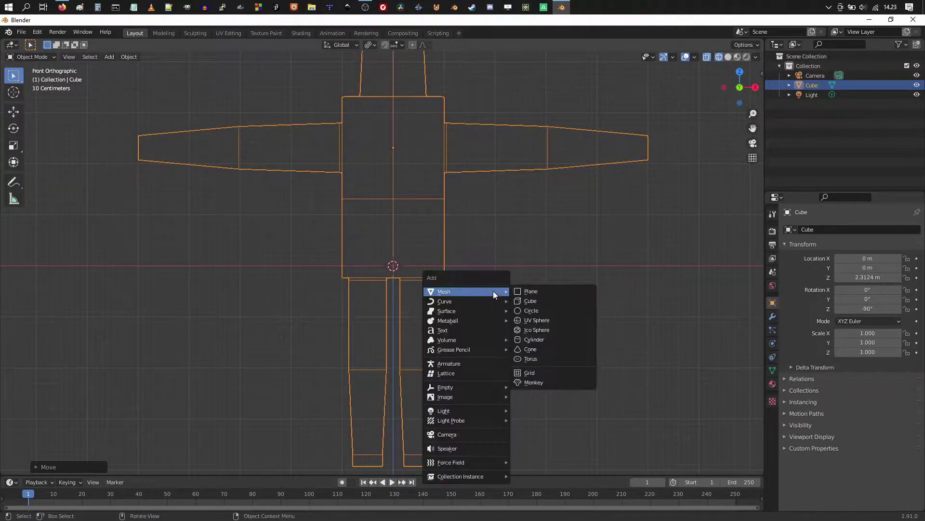
{"action": "left_click", "coordinate": [477, 364]}
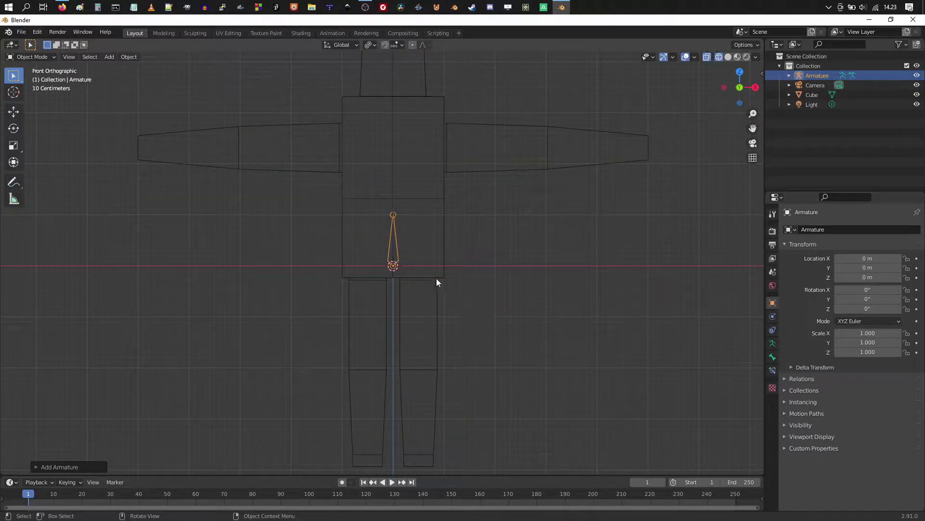
{"action": "key", "text": "s"}
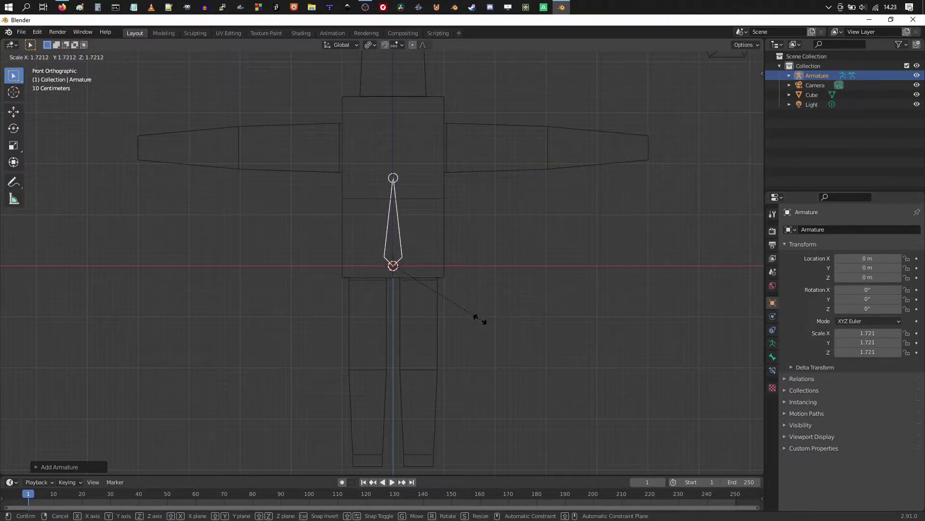
{"action": "left_click", "coordinate": [477, 314]}
{"action": "scroll", "coordinate": [433, 289], "scroll_direction": "up", "scroll_amount": 2}
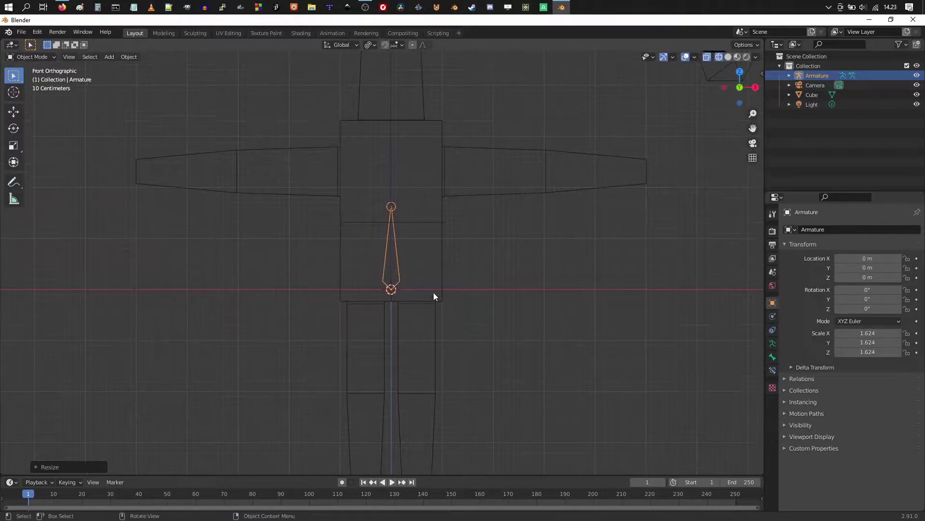
{"action": "scroll", "coordinate": [435, 292], "scroll_direction": "down", "scroll_amount": 2}
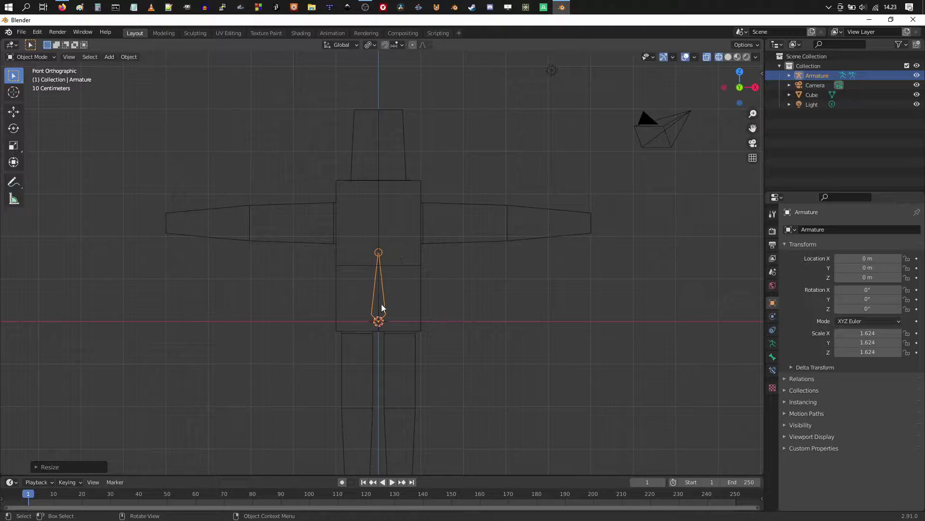
{"action": "scroll", "coordinate": [389, 288], "scroll_direction": "up", "scroll_amount": 2}
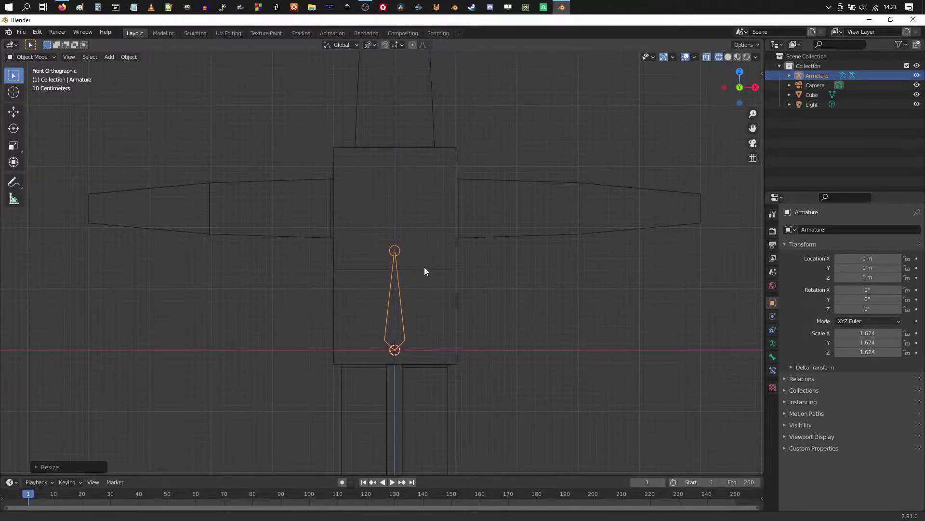
{"action": "middle_click_drag", "start_coordinate": [426, 255], "coordinate": [435, 290], "text": "shift"}
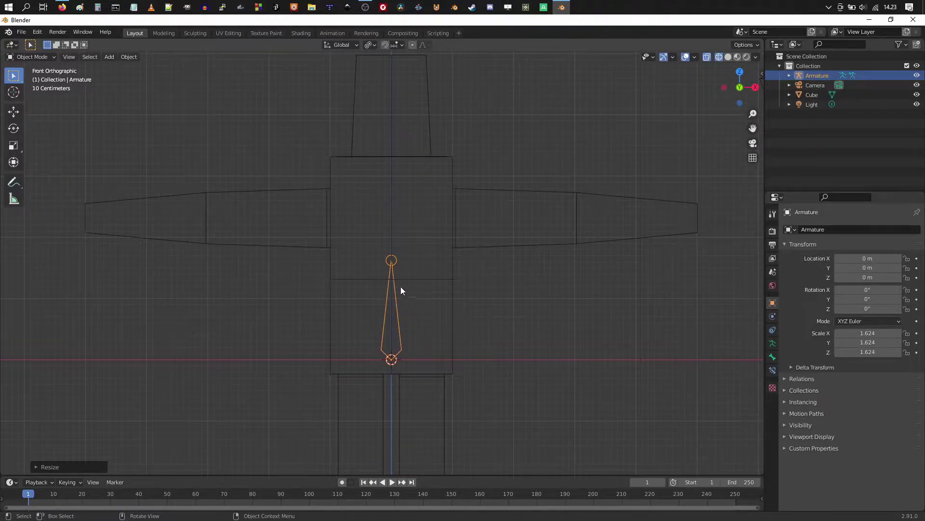
Put the armature into Edit Mode and centre the view on the bone tip
{"action": "left_click", "coordinate": [35, 55]}
{"action": "left_click", "coordinate": [27, 75]}
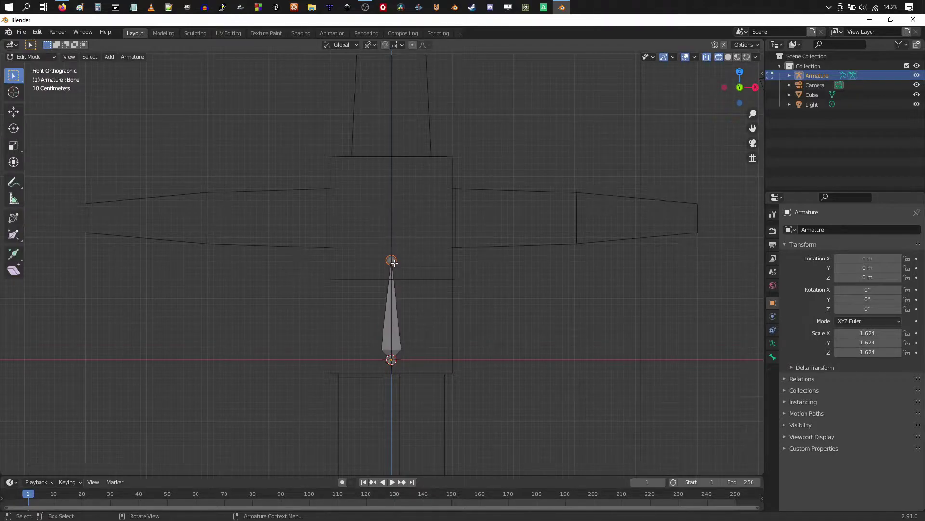
{"action": "right_click", "coordinate": [395, 263]}
{"action": "key", "text": "Escape"}
{"action": "scroll", "coordinate": [471, 299], "scroll_direction": "up", "scroll_amount": 3}
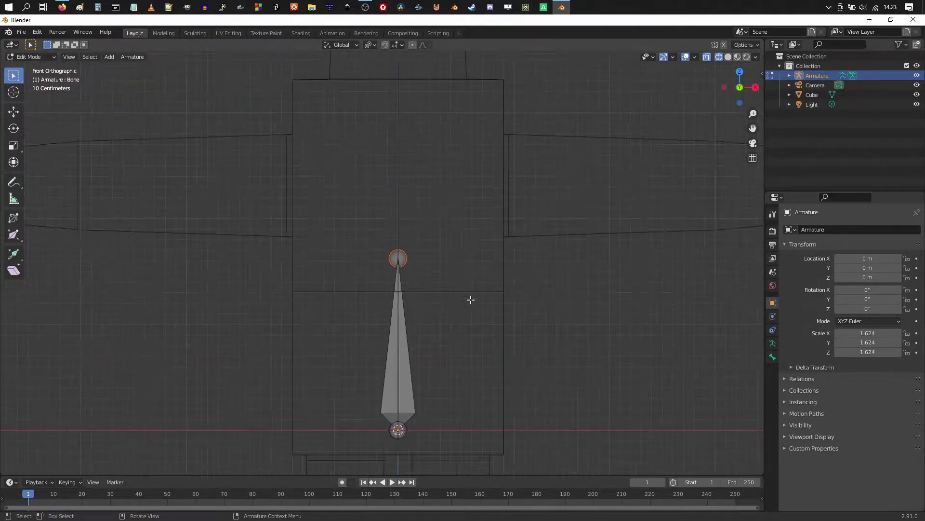
{"action": "middle_click_drag", "start_coordinate": [471, 299], "coordinate": [457, 270], "text": "shift"}
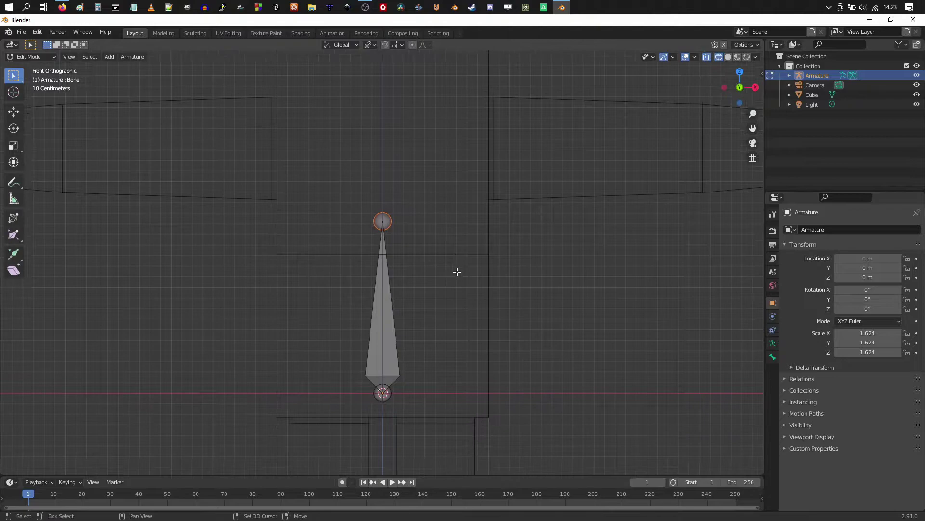
{"action": "key", "text": "KP_Decimal"}
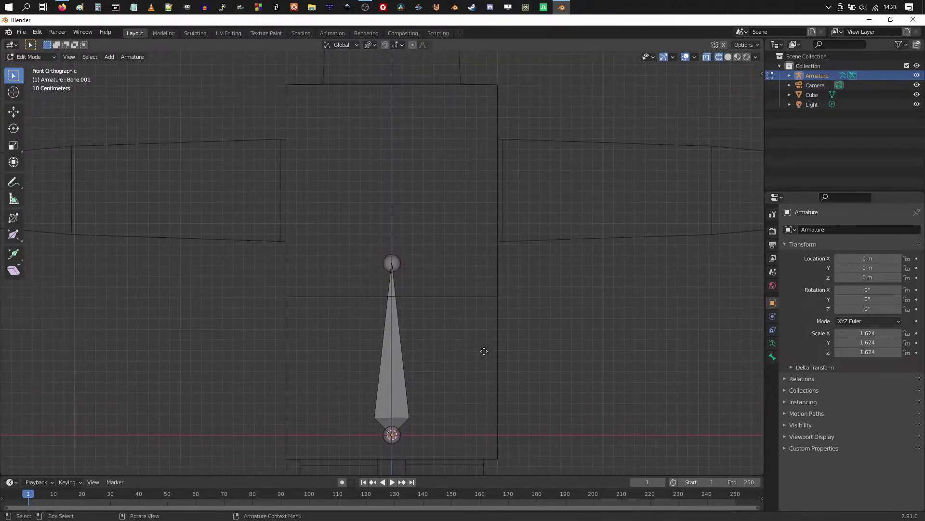
Extrude a second spine bone straight up along Z from the tip
{"action": "key", "text": "e"}
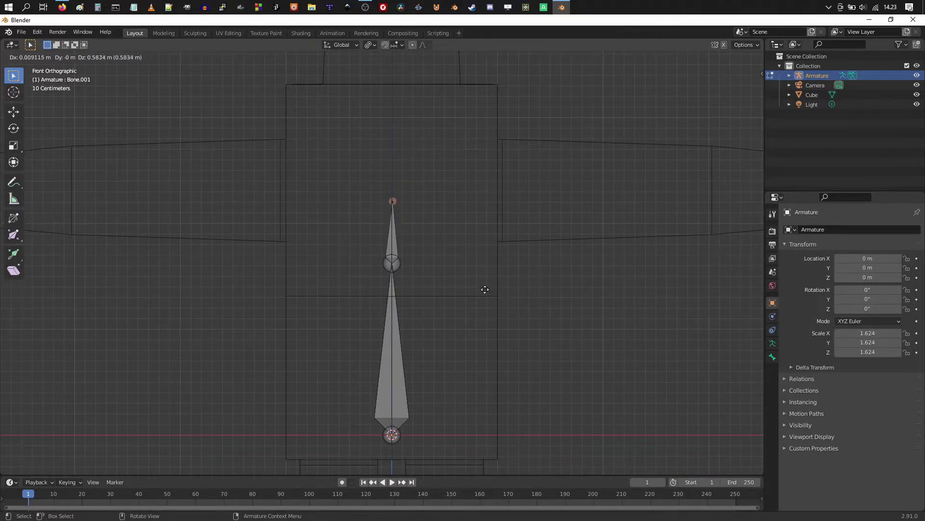
{"action": "key", "text": "z"}
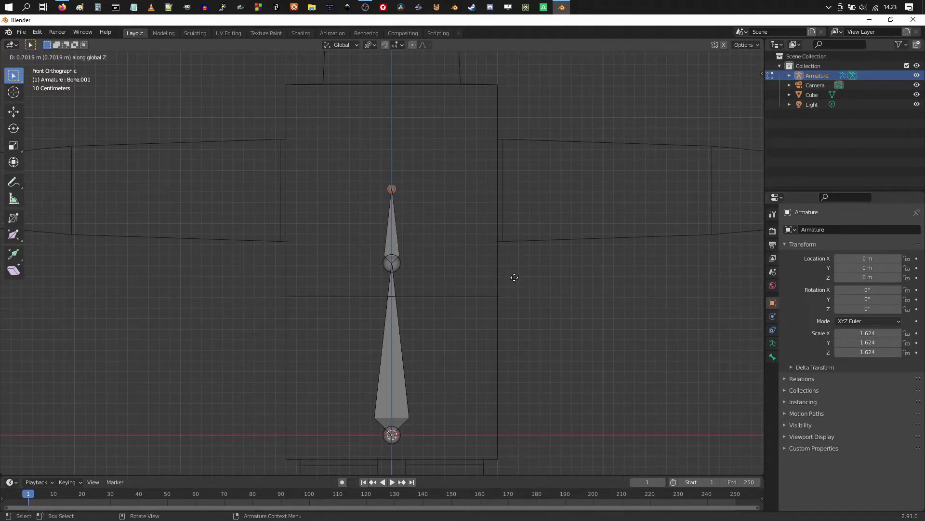
{"action": "left_click", "coordinate": [514, 277]}
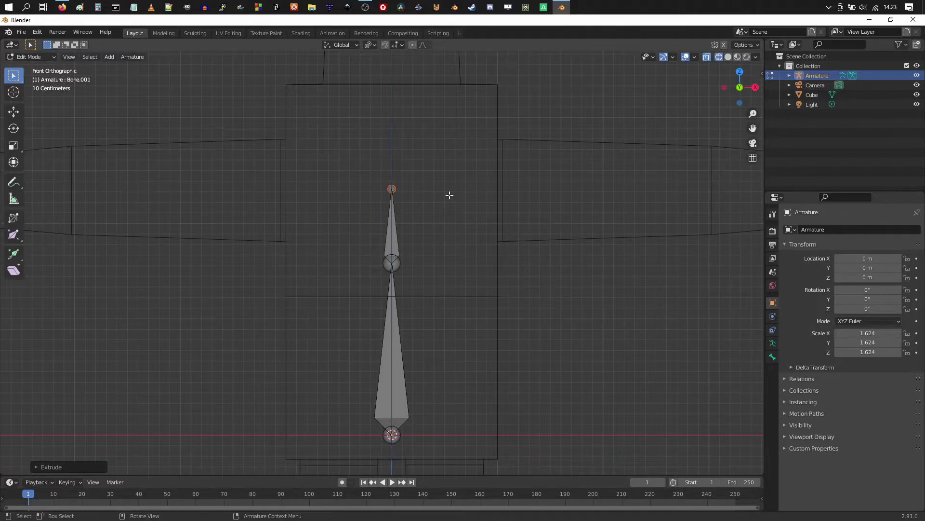
{"action": "scroll", "coordinate": [511, 231], "scroll_direction": "up", "scroll_amount": 4, "text": "shift"}
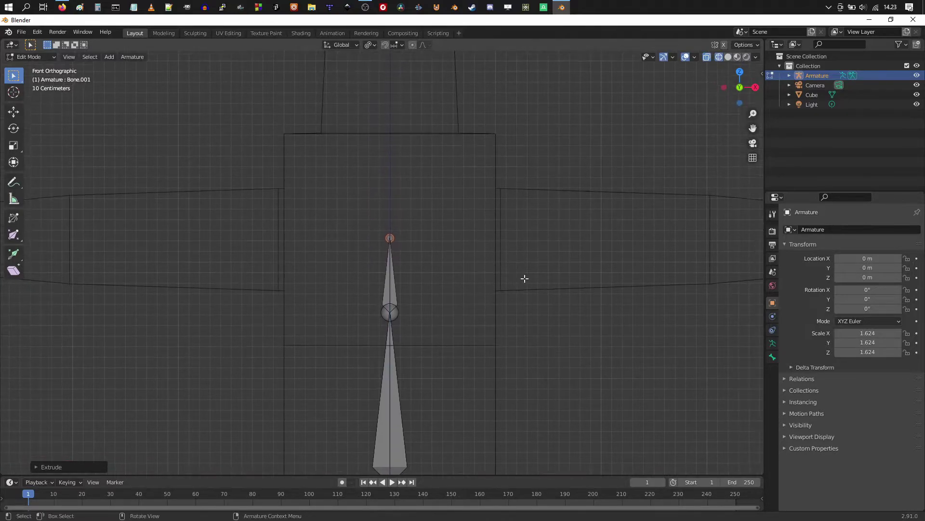
{"action": "scroll", "coordinate": [521, 264], "scroll_direction": "up", "scroll_amount": 3, "text": "shift"}
Extrude two more vertical bones: the upper spine and a neck bone inside the head
{"action": "key", "text": "e"}
{"action": "key", "text": "z"}
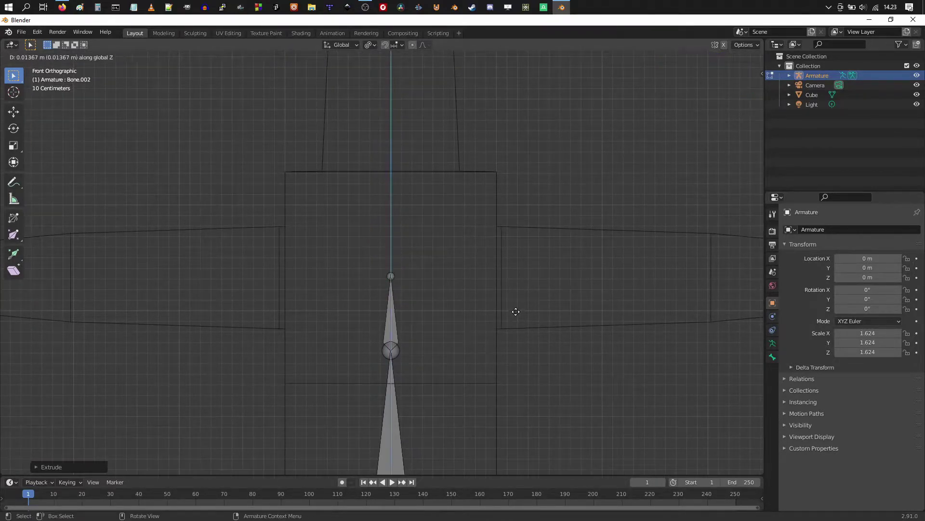
{"action": "left_click", "coordinate": [528, 206]}
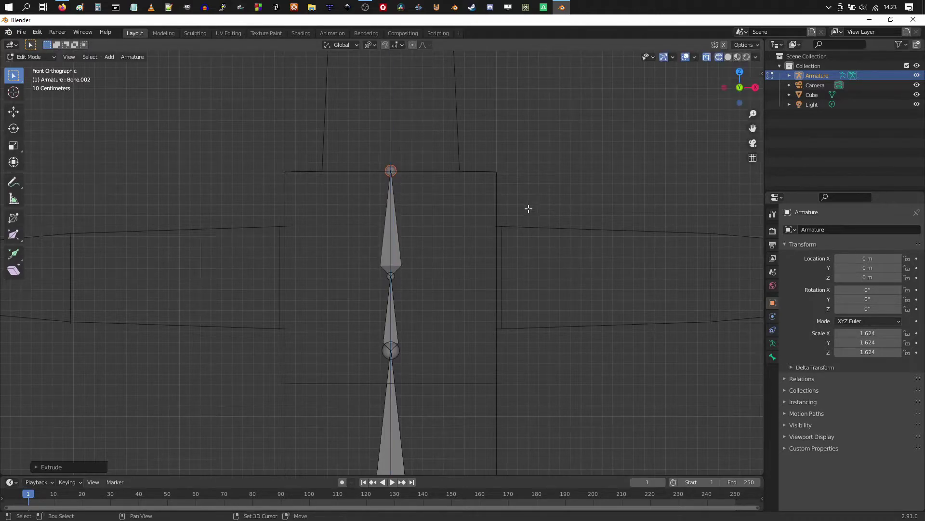
{"action": "middle_click_drag", "start_coordinate": [529, 206], "coordinate": [512, 309], "text": "shift"}
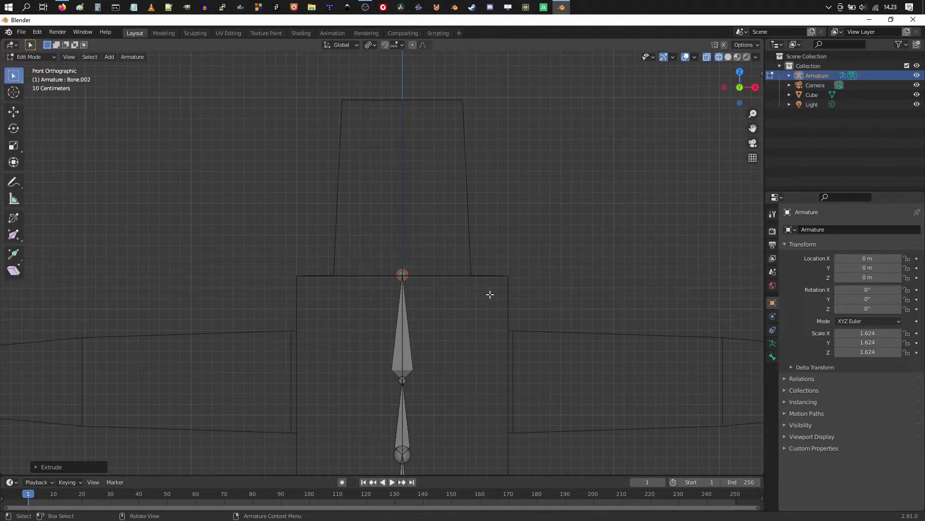
{"action": "key", "text": "e"}
{"action": "key", "text": "z"}
{"action": "left_click", "coordinate": [409, 165]}
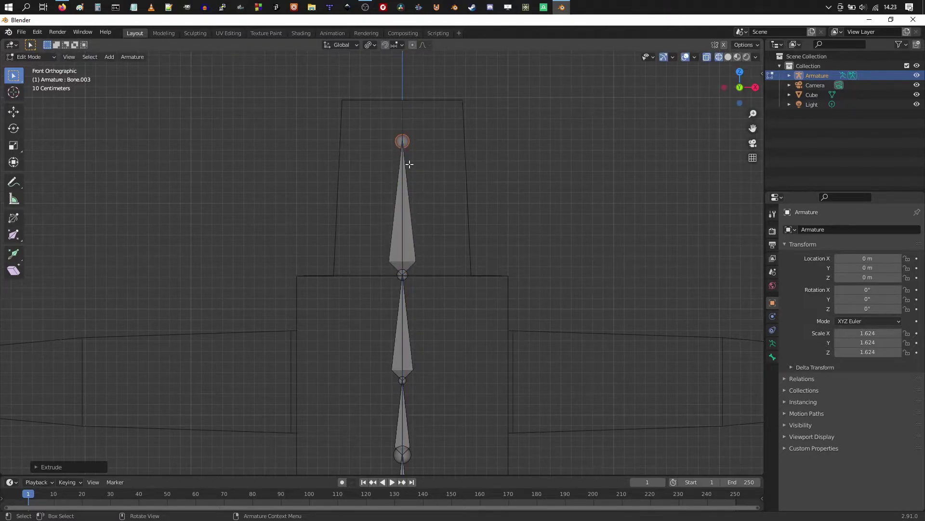
{"action": "middle_click_drag", "start_coordinate": [455, 334], "coordinate": [437, 250], "text": "shift"}
{"action": "scroll", "coordinate": [378, 209], "scroll_direction": "down", "scroll_amount": 5}
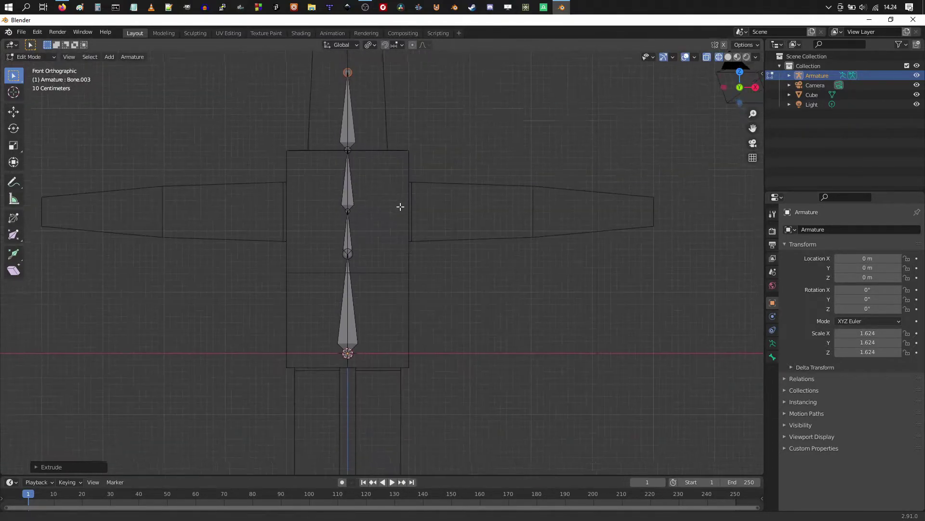
From the Bone.001/Bone.002 joint, extrude a shoulder bone along X
{"action": "middle_click_drag", "start_coordinate": [403, 313], "coordinate": [407, 292], "text": "shift"}
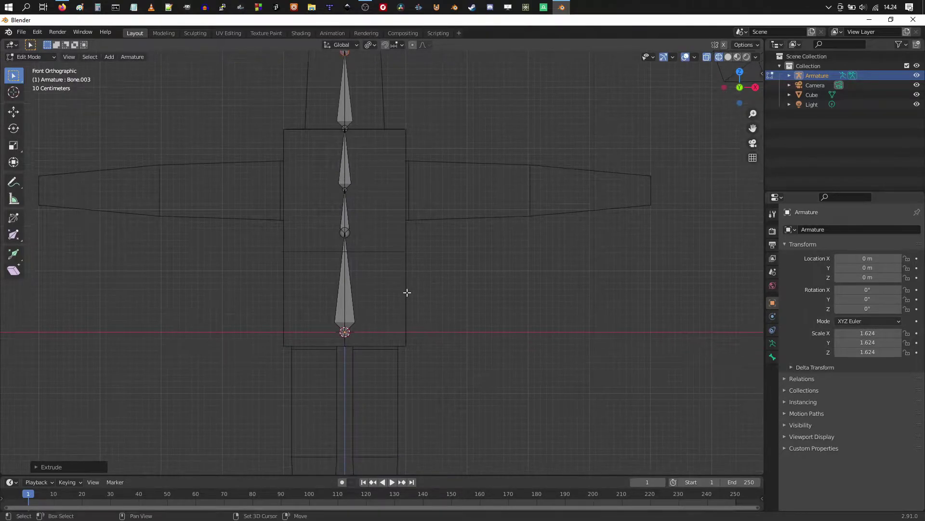
{"action": "scroll", "coordinate": [392, 256], "scroll_direction": "up", "scroll_amount": 4}
{"action": "left_click", "coordinate": [331, 193]}
{"action": "middle_click_drag", "start_coordinate": [358, 213], "coordinate": [362, 239], "text": "shift"}
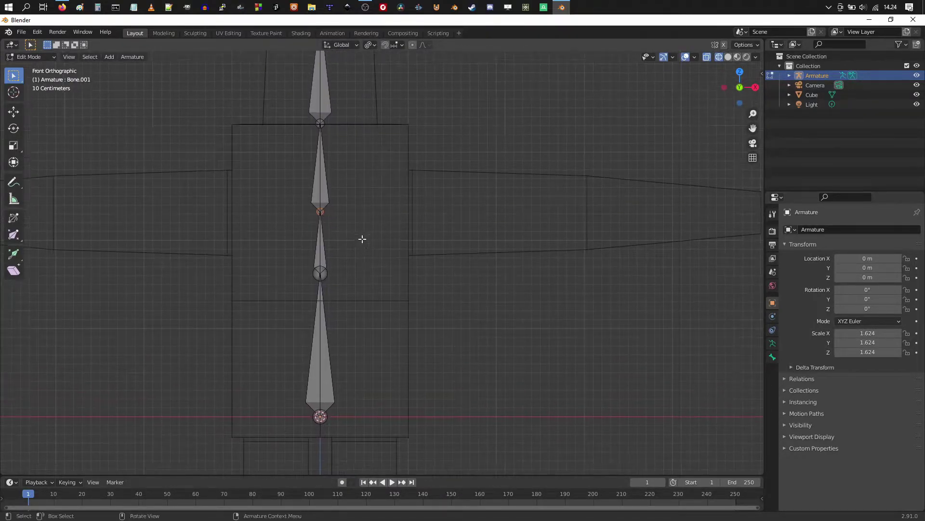
{"action": "middle_click_drag", "start_coordinate": [420, 234], "coordinate": [317, 235], "text": "shift"}
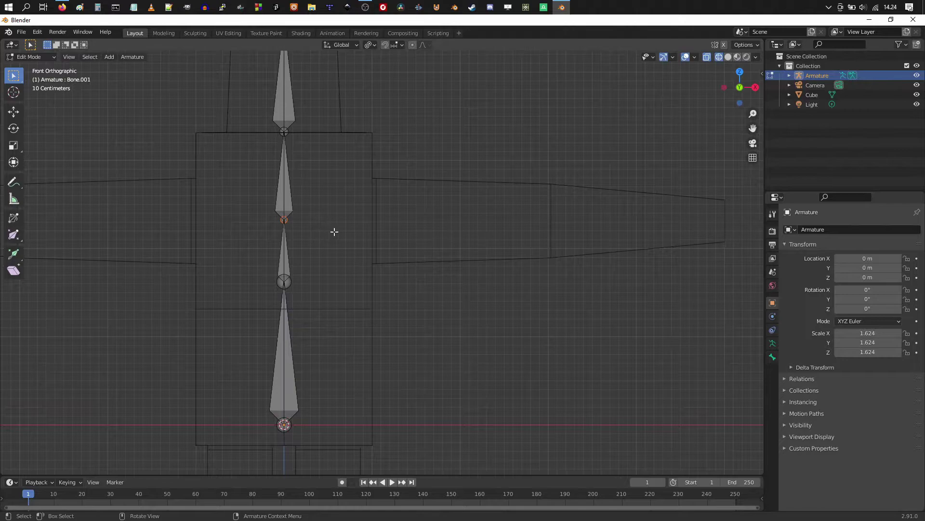
{"action": "key", "text": "e"}
{"action": "key", "text": "x"}
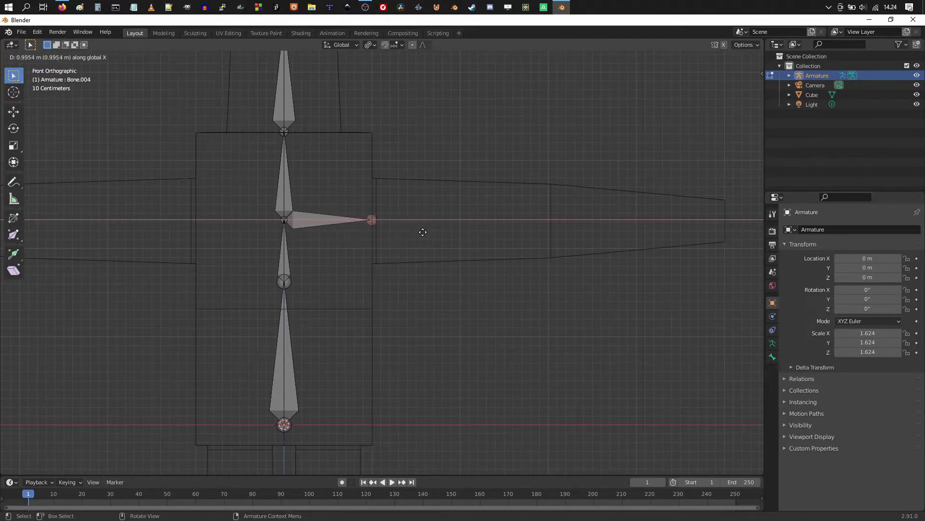
{"action": "left_click", "coordinate": [414, 240]}
Extrude the upper-arm bone to the elbow and the forearm bone to the arm's end
{"action": "middle_click_drag", "start_coordinate": [405, 248], "coordinate": [381, 251], "text": "shift"}
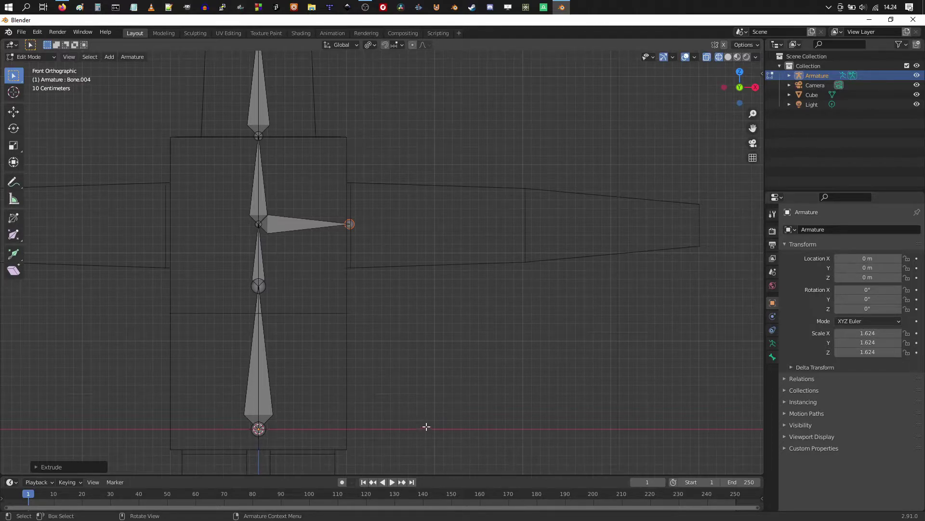
{"action": "key", "text": "e"}
{"action": "key", "text": "x"}
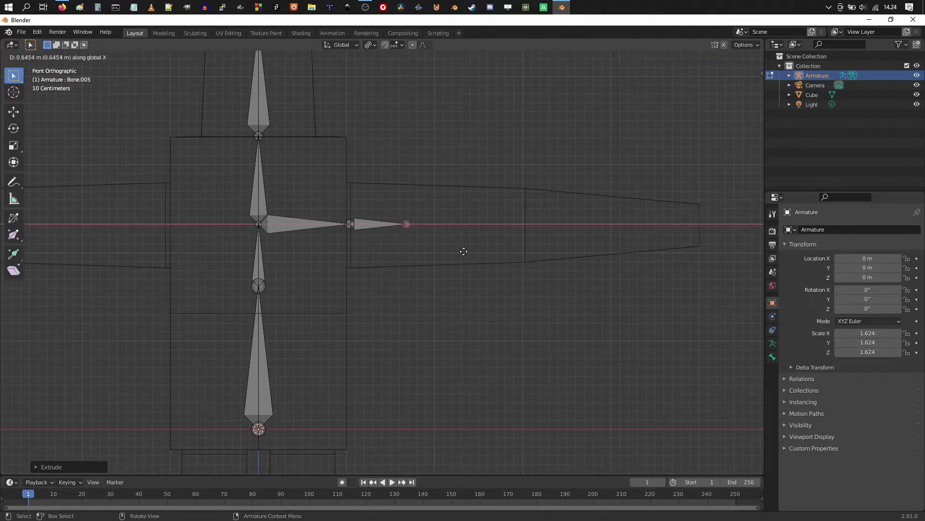
{"action": "left_click", "coordinate": [575, 252]}
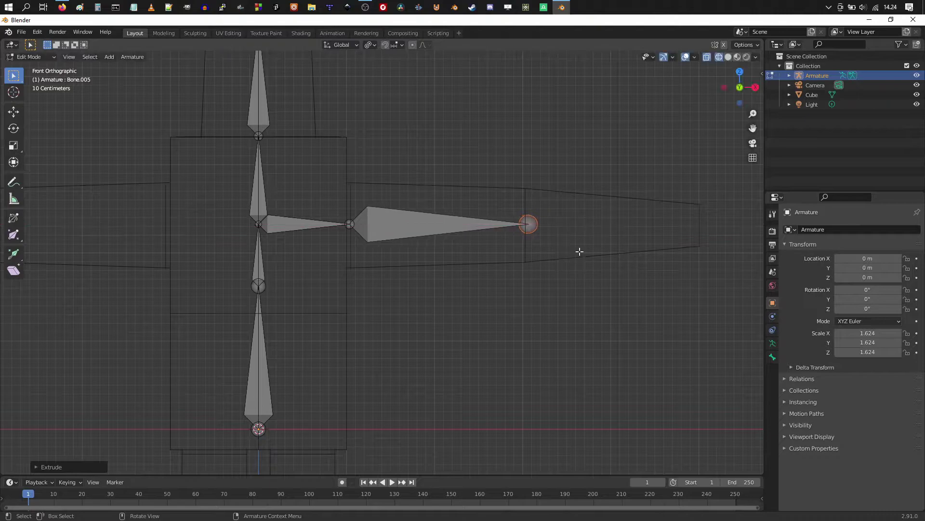
{"action": "middle_click_drag", "start_coordinate": [578, 253], "coordinate": [477, 248], "text": "shift"}
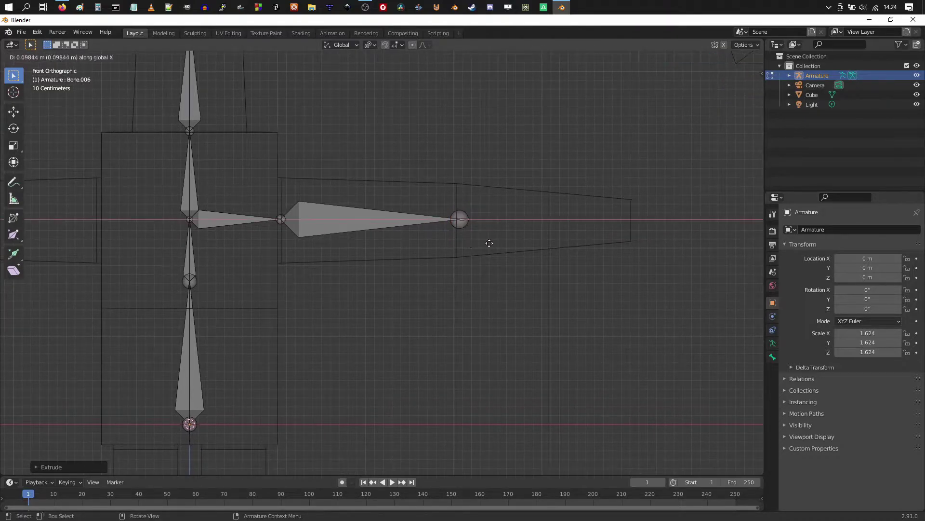
{"action": "left_click", "coordinate": [646, 227]}
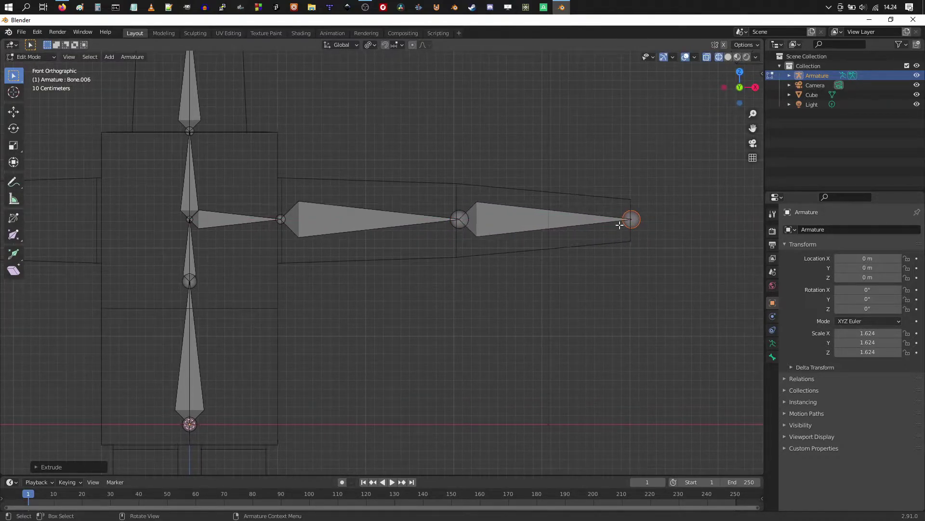
{"action": "scroll", "coordinate": [568, 314], "scroll_direction": "up", "scroll_amount": 4, "text": "ctrl"}
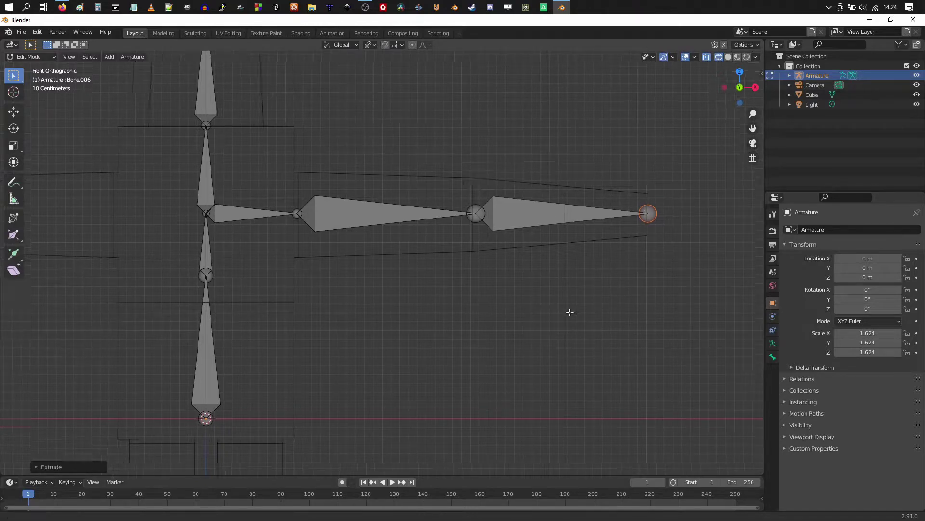
{"action": "scroll", "coordinate": [439, 323], "scroll_direction": "down", "scroll_amount": 2}
{"action": "scroll", "coordinate": [410, 312], "scroll_direction": "down", "scroll_amount": 3, "text": "shift"}
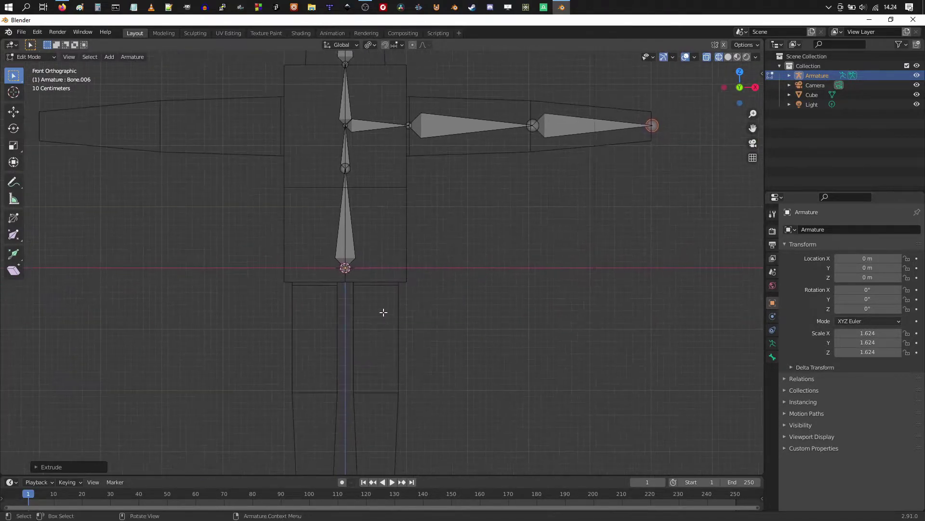
Extrude a short sideways hip bone along X from the root bone's head
{"action": "scroll", "coordinate": [341, 287], "scroll_direction": "up", "scroll_amount": 2}
{"action": "left_click", "coordinate": [322, 274]}
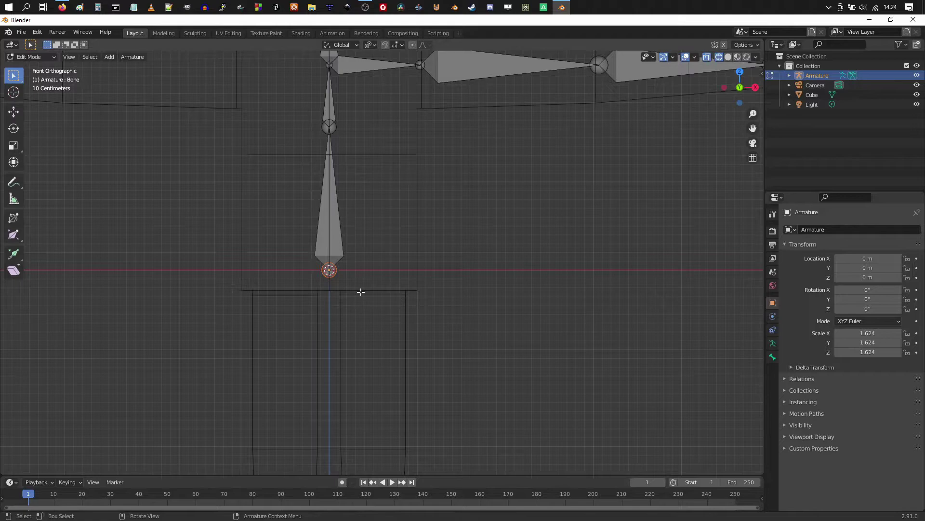
{"action": "key", "text": "e"}
{"action": "key", "text": "x"}
{"action": "left_click", "coordinate": [408, 289]}
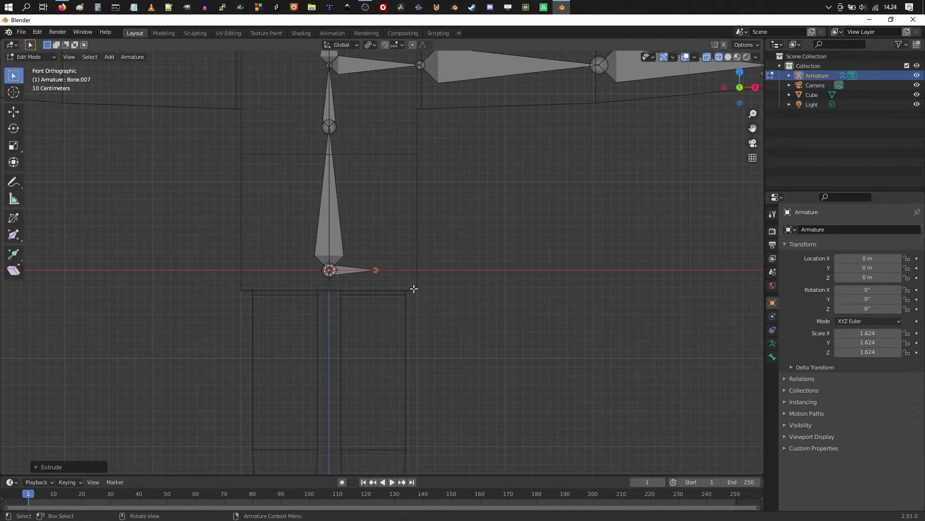
Extrude the thigh down to the knee and the shin down to the ankle along Z
{"action": "key", "text": "e"}
{"action": "key", "text": "z"}
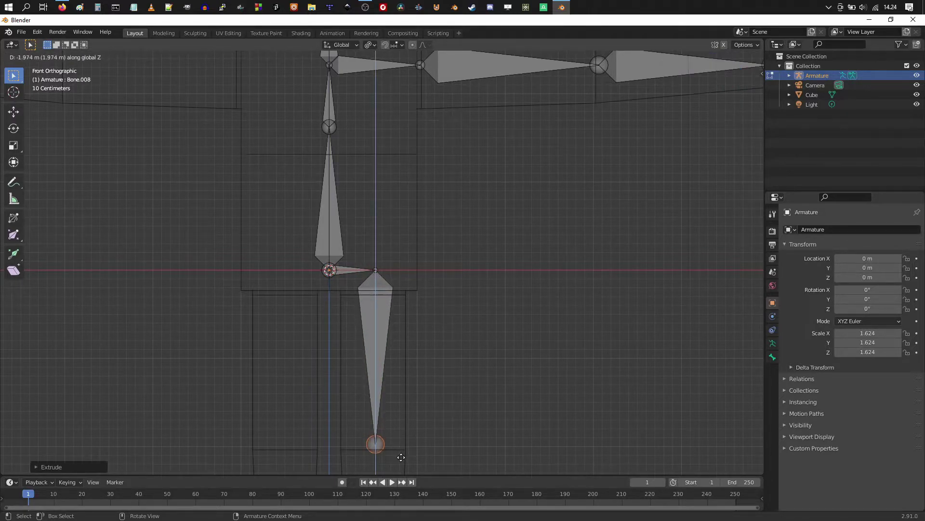
{"action": "left_click", "coordinate": [401, 457]}
{"action": "scroll", "coordinate": [465, 345], "scroll_direction": "down", "scroll_amount": 5, "text": "shift"}
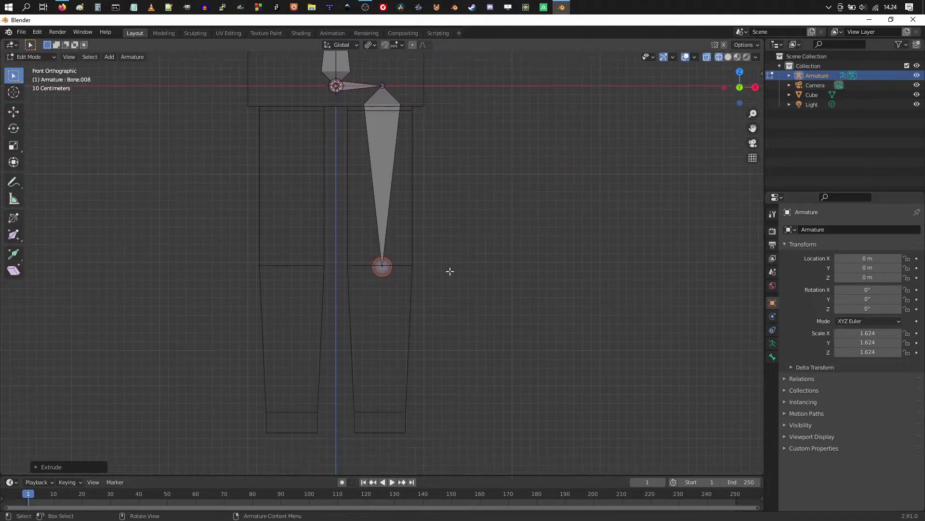
{"action": "key", "text": "e"}
{"action": "key", "text": "z"}
{"action": "left_click", "coordinate": [444, 427]}
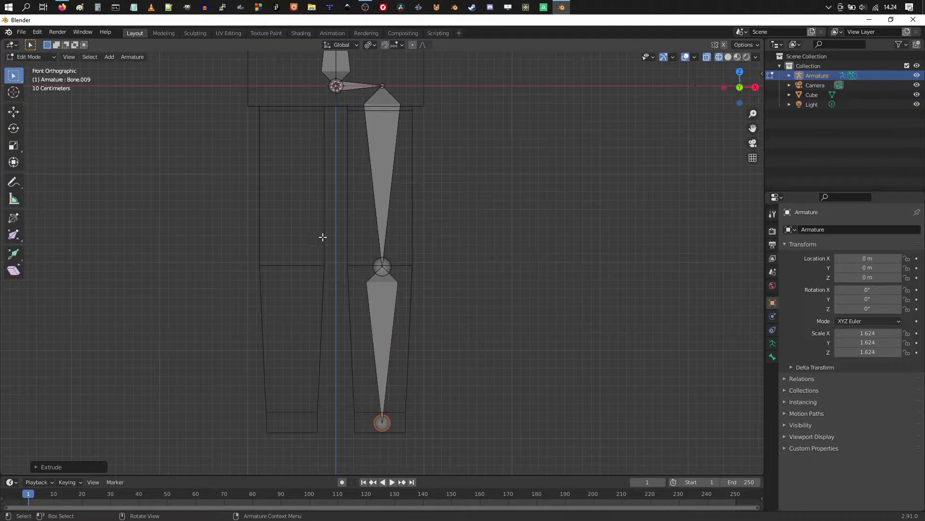
In right orthographic view, shift the ankle joint front-back along Y
{"action": "left_click", "coordinate": [69, 57]}
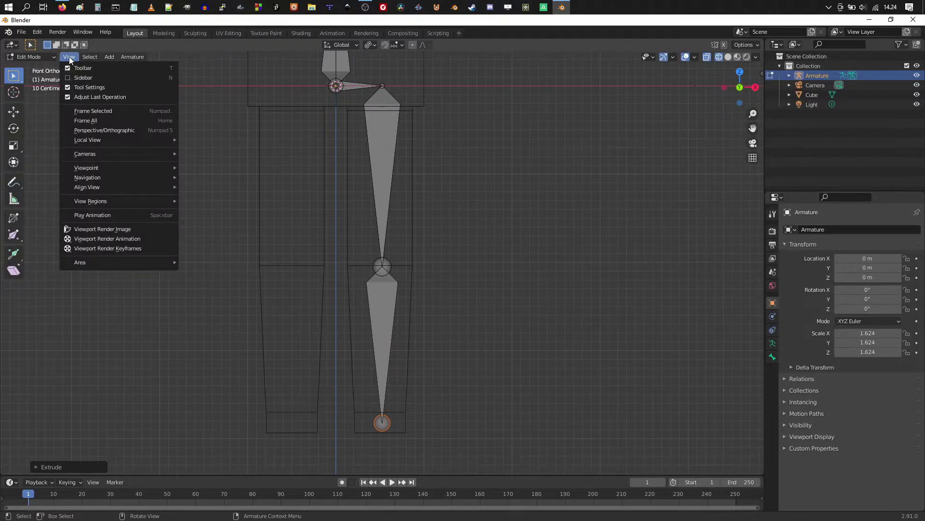
{"action": "mouse_move", "coordinate": [135, 168]}
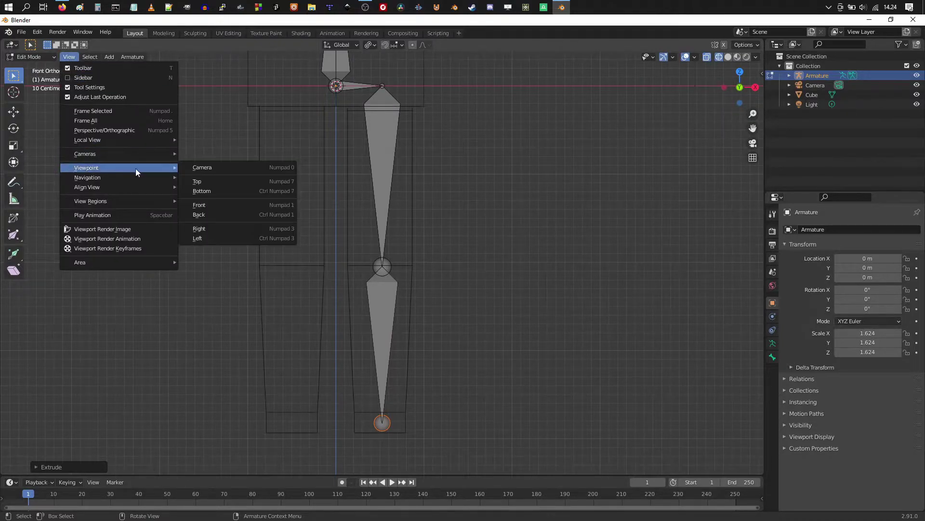
{"action": "left_click", "coordinate": [213, 229]}
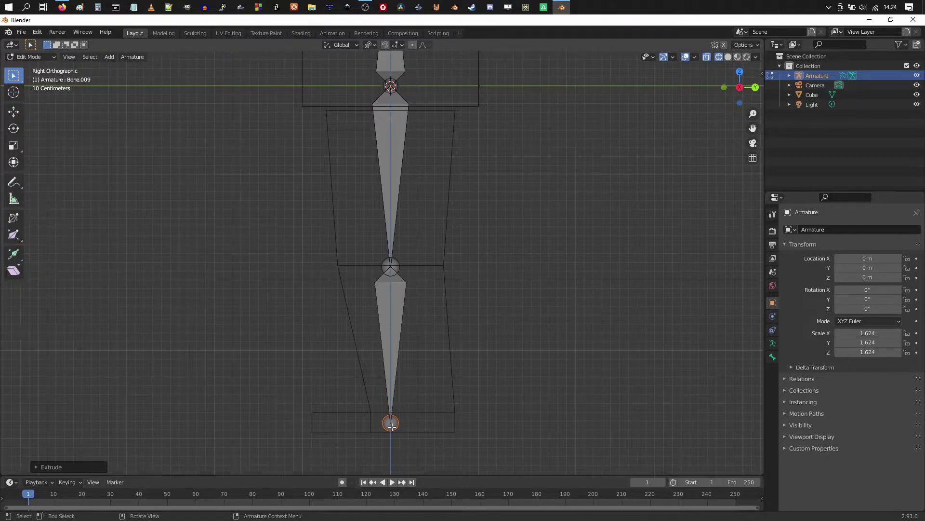
{"action": "key", "text": "g"}
{"action": "key", "text": "x"}
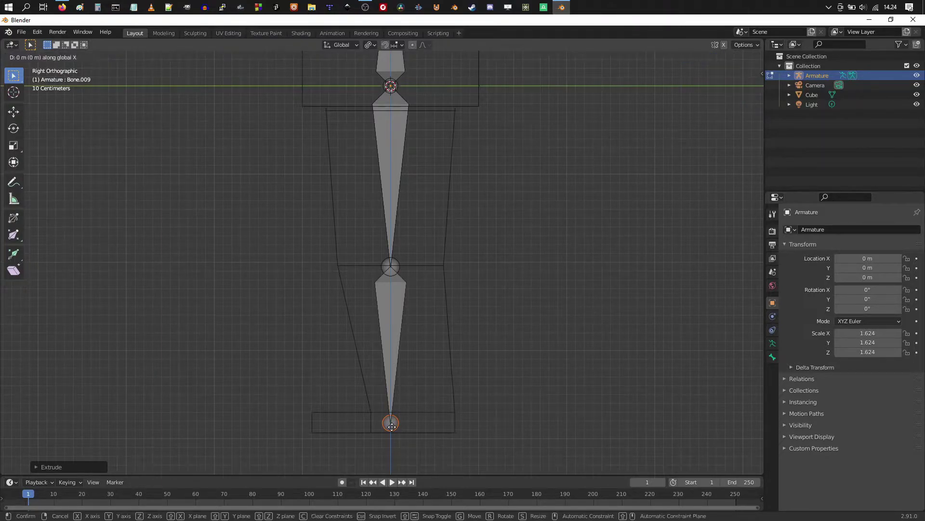
{"action": "key", "text": "Escape"}
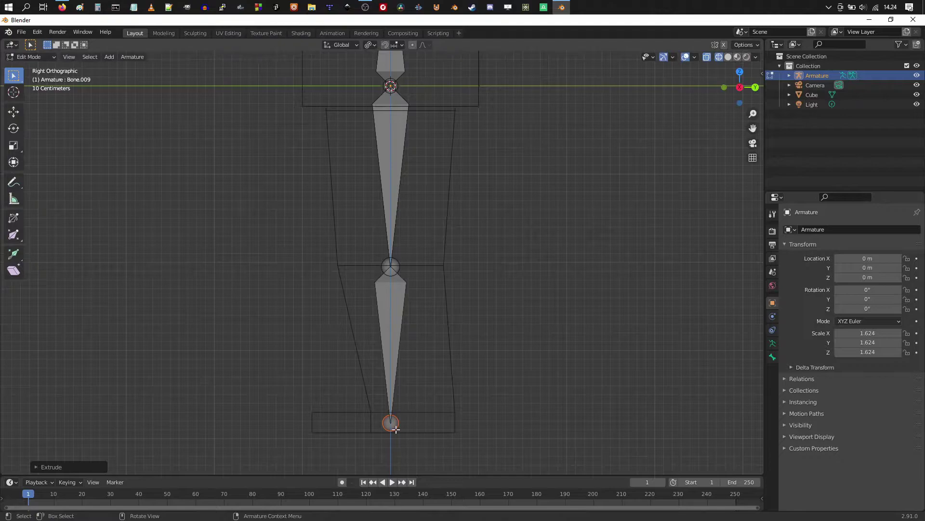
{"action": "key", "text": "g"}
{"action": "key", "text": "x"}
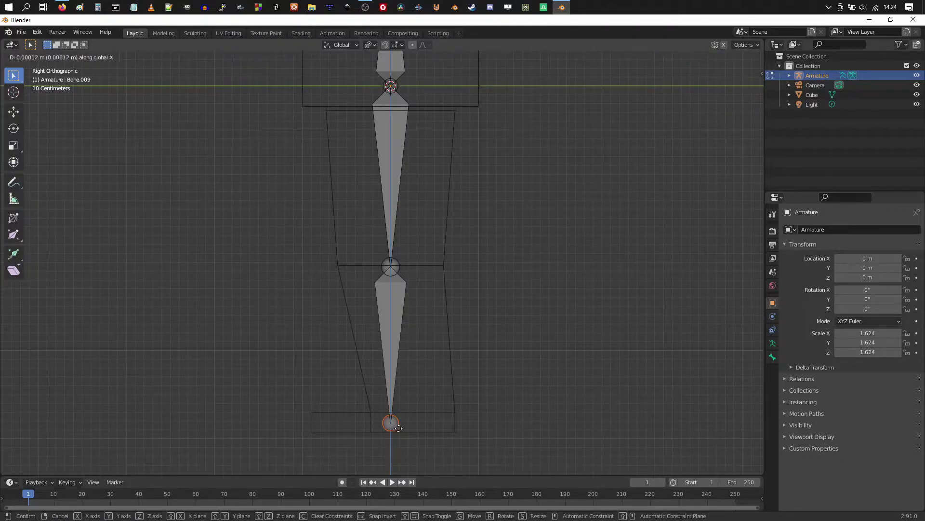
{"action": "key", "text": "y"}
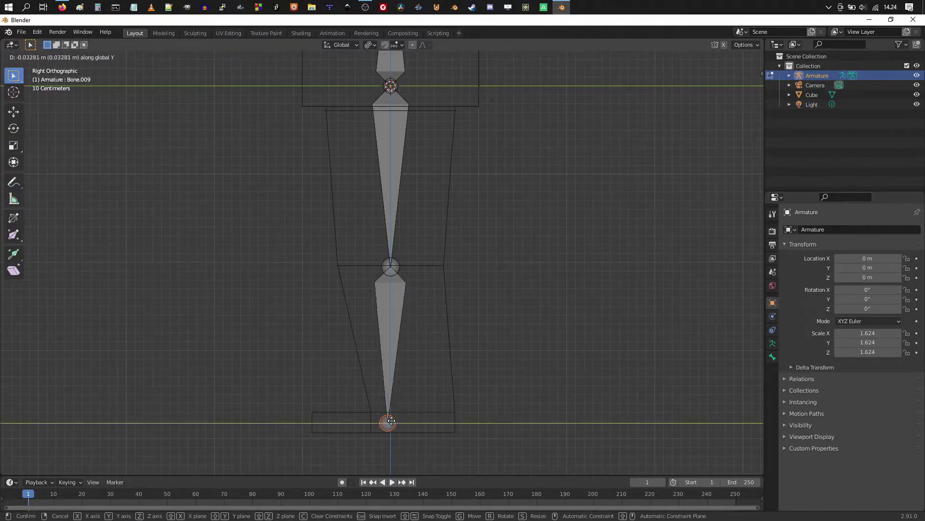
{"action": "left_click", "coordinate": [408, 423]}
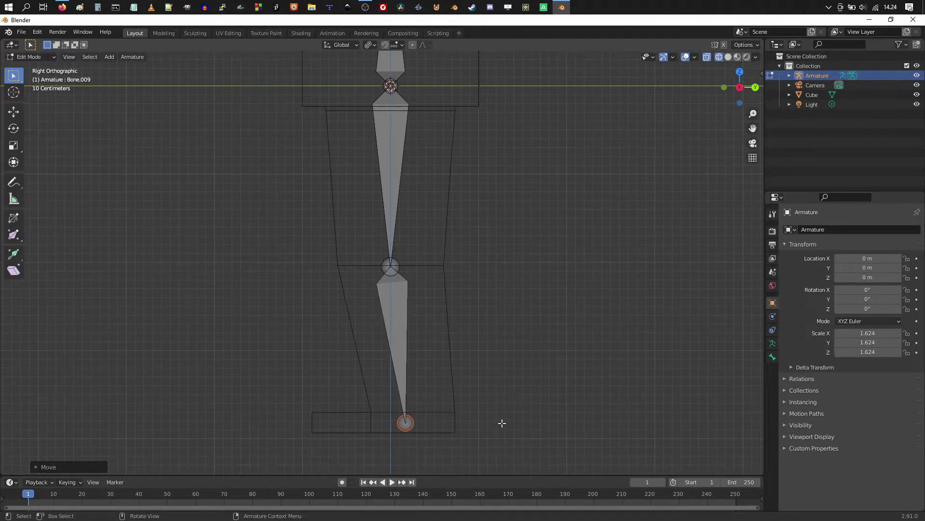
Extrude a foot bone forward along Y from the ankle to the toes
{"action": "key", "text": "e"}
{"action": "key", "text": "y"}
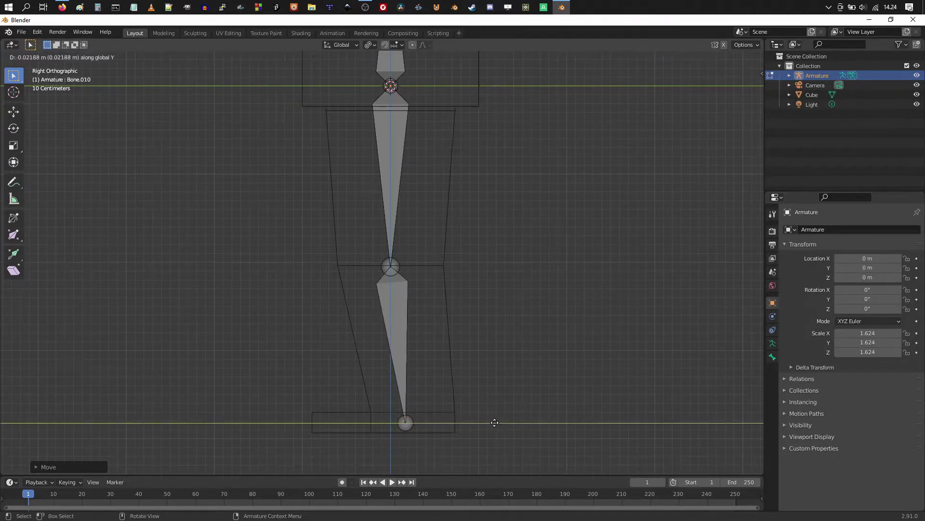
{"action": "left_click", "coordinate": [413, 422]}
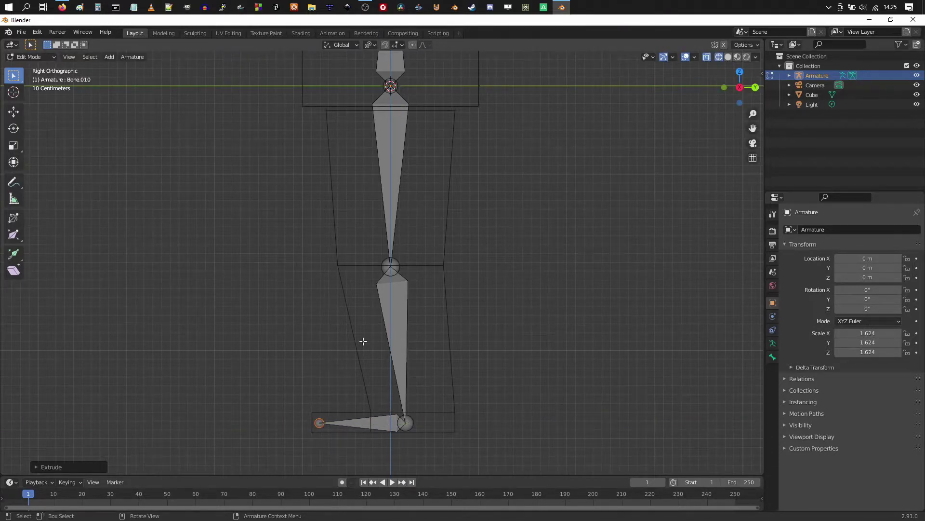
{"action": "middle_click_drag", "start_coordinate": [458, 312], "coordinate": [367, 342]}
Delete the selected shoulder bone and sideways hip bone, then inspect the remaining hip area
{"action": "scroll", "coordinate": [415, 337], "scroll_direction": "up", "scroll_amount": 5}
{"action": "left_click", "coordinate": [381, 146]}
{"action": "left_click", "coordinate": [368, 299], "text": "shift"}
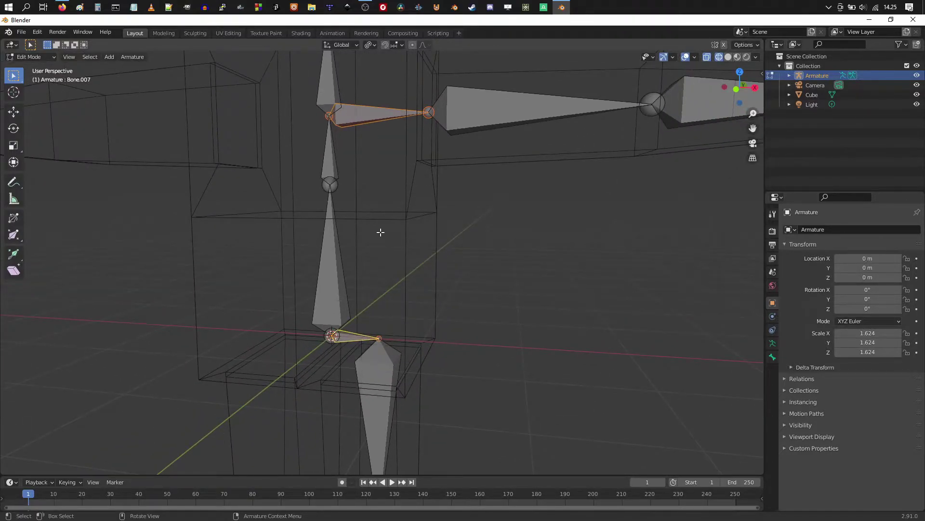
{"action": "key", "text": "x"}
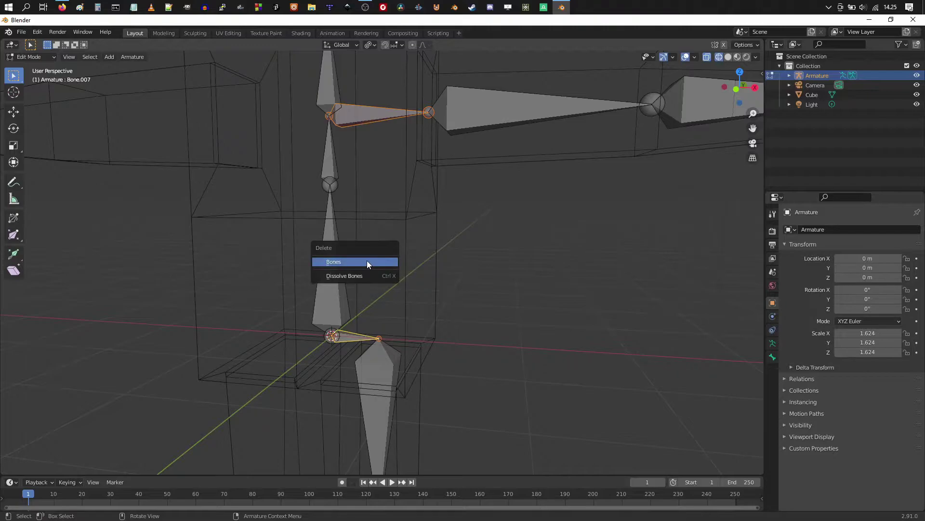
{"action": "left_click", "coordinate": [342, 261]}
{"action": "middle_click_drag", "start_coordinate": [384, 275], "coordinate": [391, 362]}
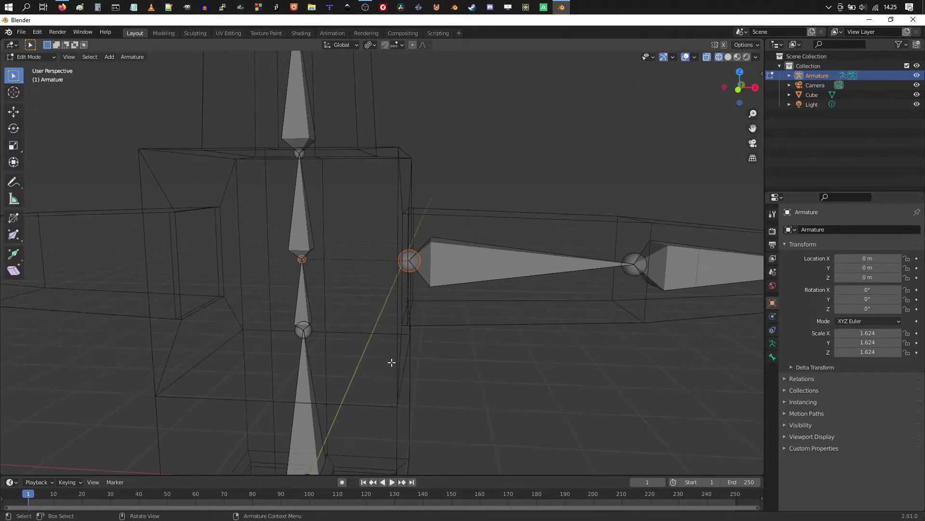
{"action": "middle_click_drag", "start_coordinate": [361, 302], "coordinate": [407, 218]}
{"action": "middle_click_drag", "start_coordinate": [415, 302], "coordinate": [329, 311]}
{"action": "scroll", "coordinate": [383, 317], "scroll_direction": "down", "scroll_amount": 5}
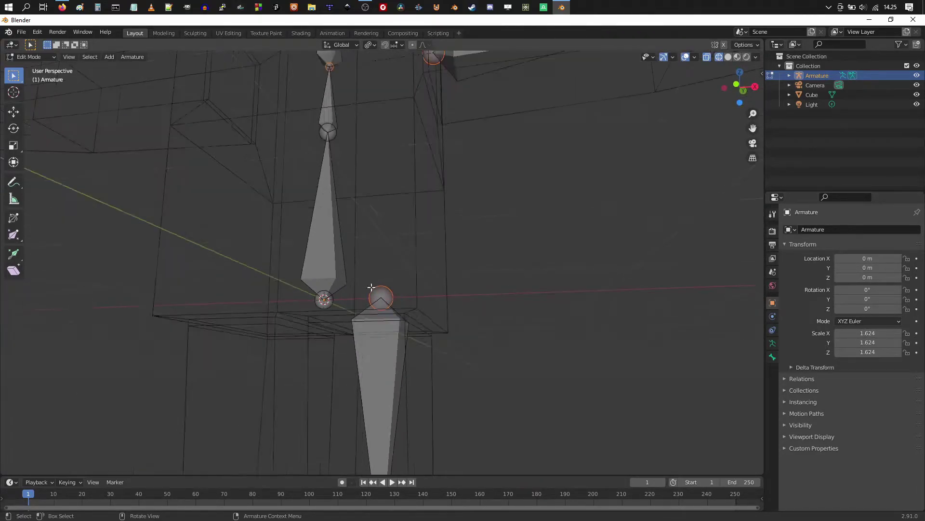
{"action": "scroll", "coordinate": [394, 297], "scroll_direction": "up", "scroll_amount": 5}
{"action": "middle_click_drag", "start_coordinate": [394, 296], "coordinate": [430, 303]}
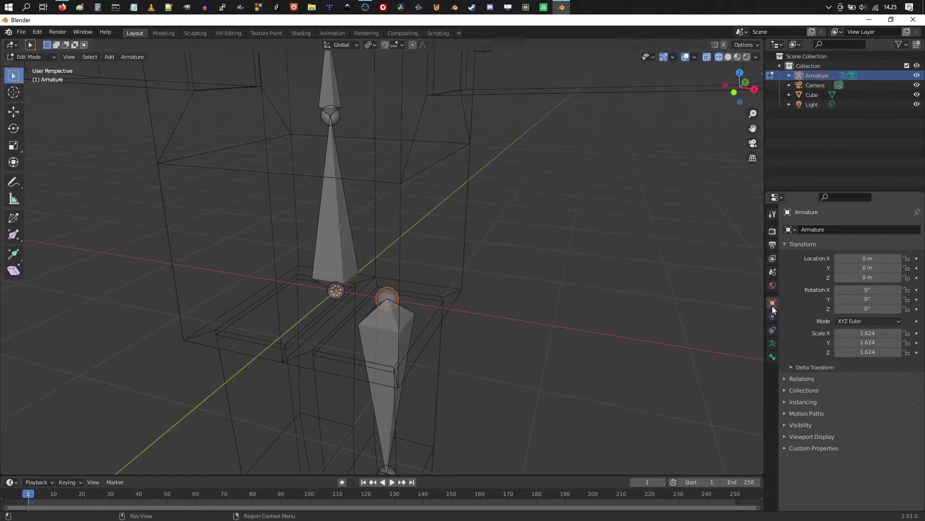
In Bone Relations, set the thigh bone Bone.008's parent to Bone, left unconnected
{"action": "left_click", "coordinate": [773, 358]}
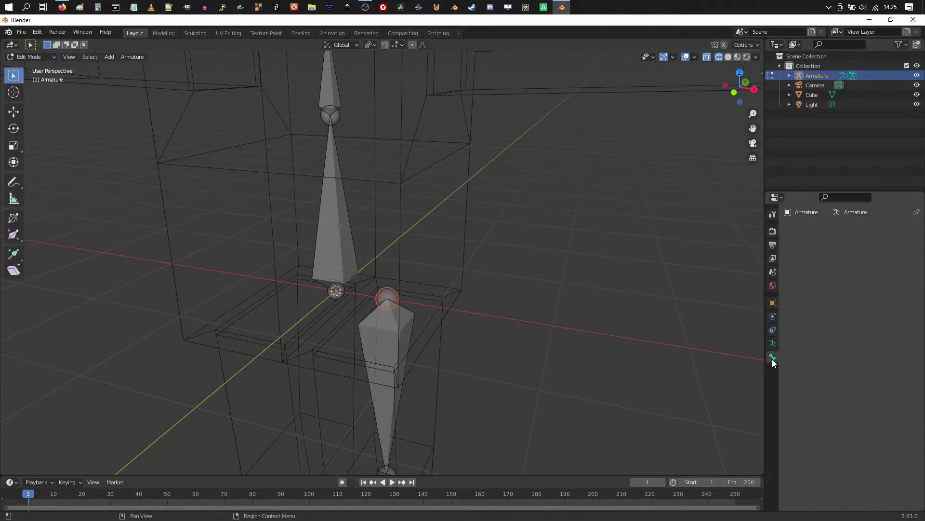
{"action": "left_click", "coordinate": [390, 349]}
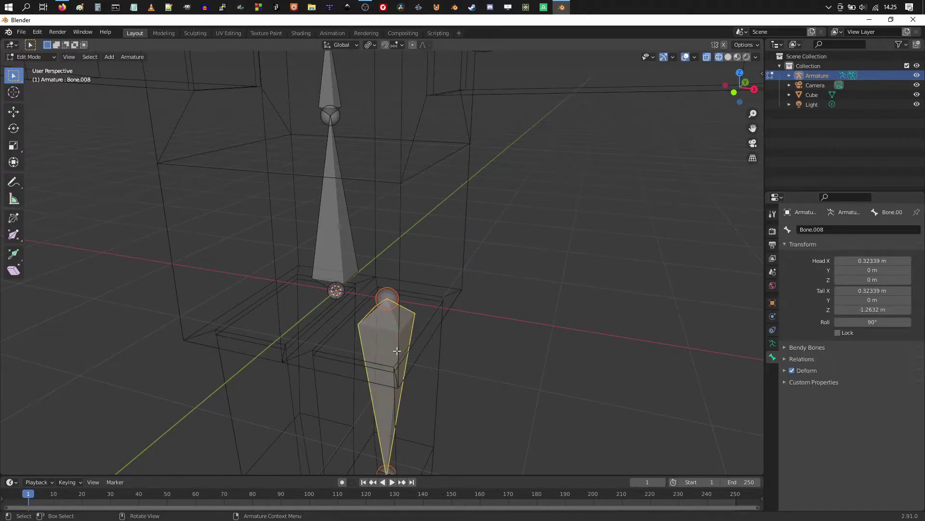
{"action": "middle_click_drag", "start_coordinate": [397, 350], "coordinate": [448, 365]}
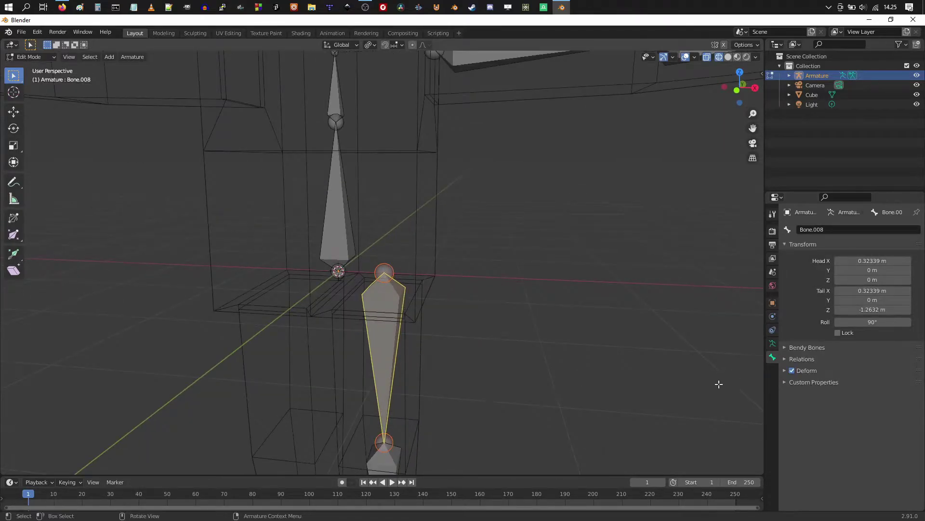
{"action": "left_click", "coordinate": [785, 359]}
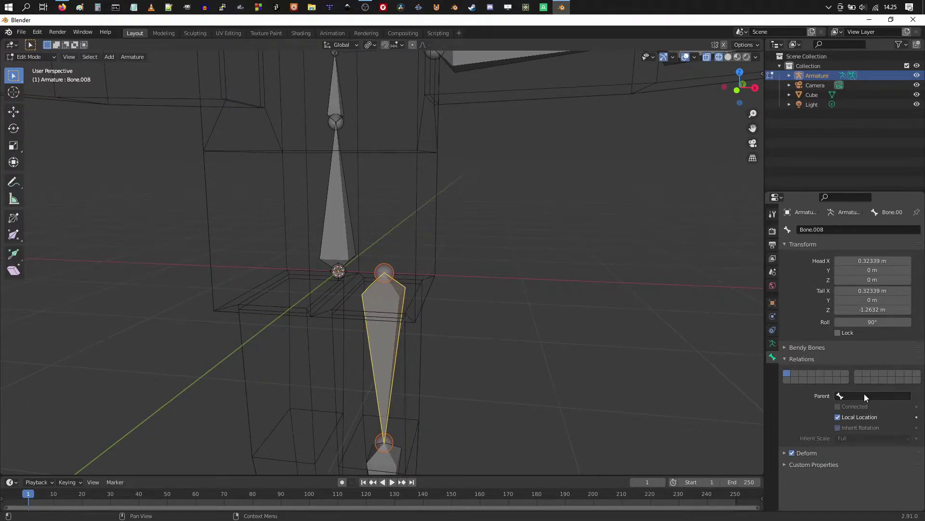
{"action": "left_click", "coordinate": [336, 235]}
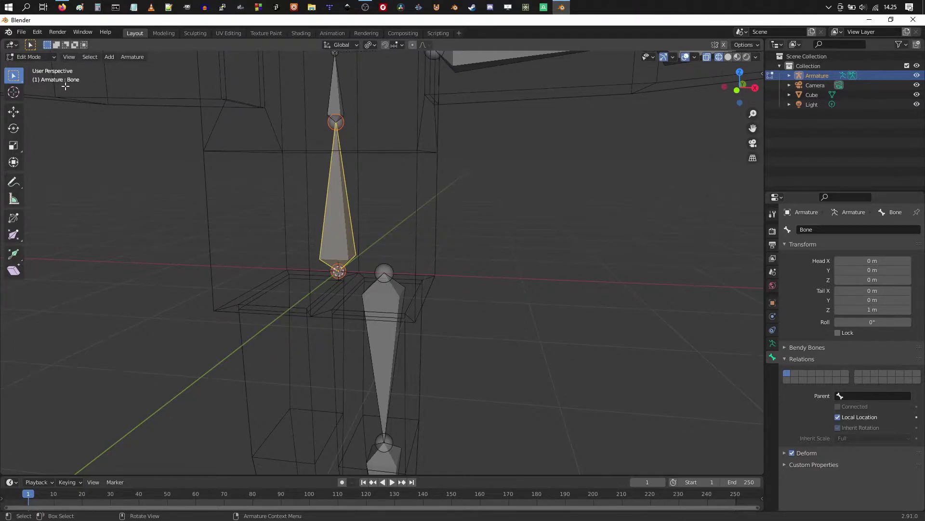
{"action": "left_click", "coordinate": [394, 293]}
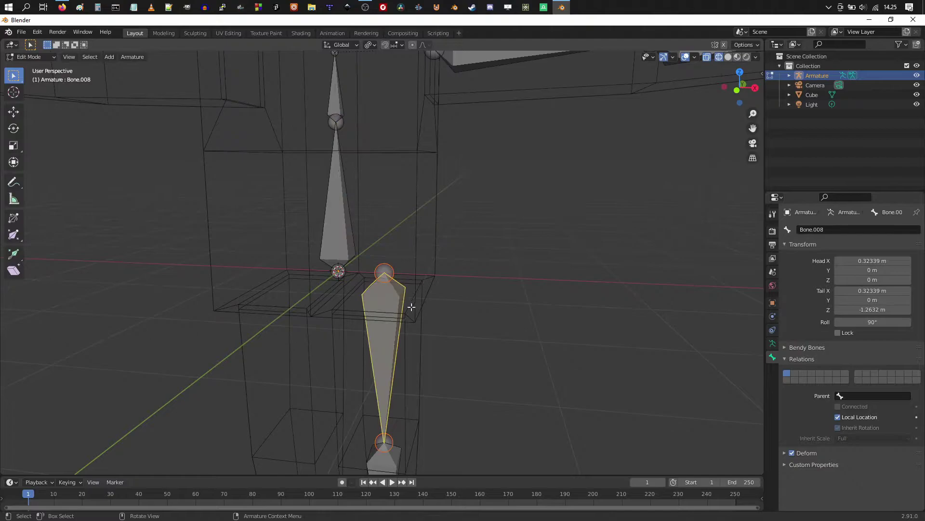
{"action": "left_click", "coordinate": [863, 395]}
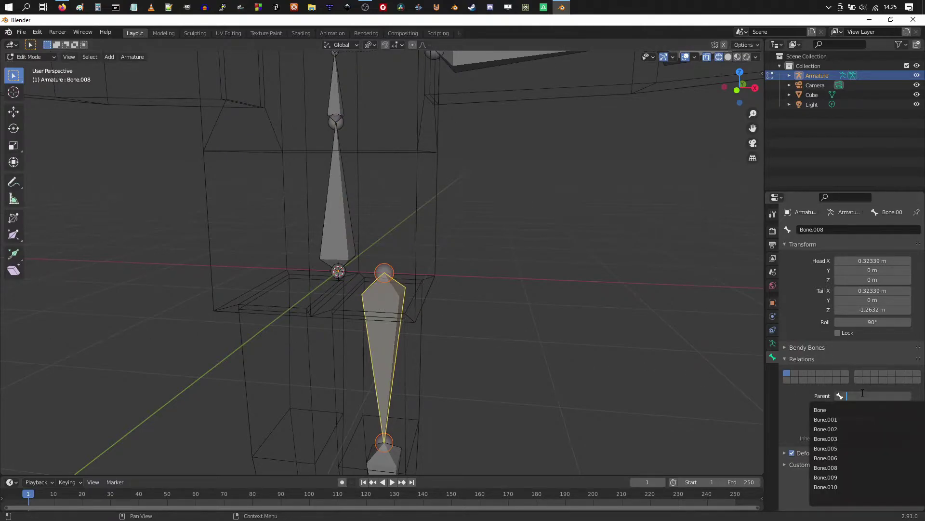
{"action": "left_click", "coordinate": [820, 409]}
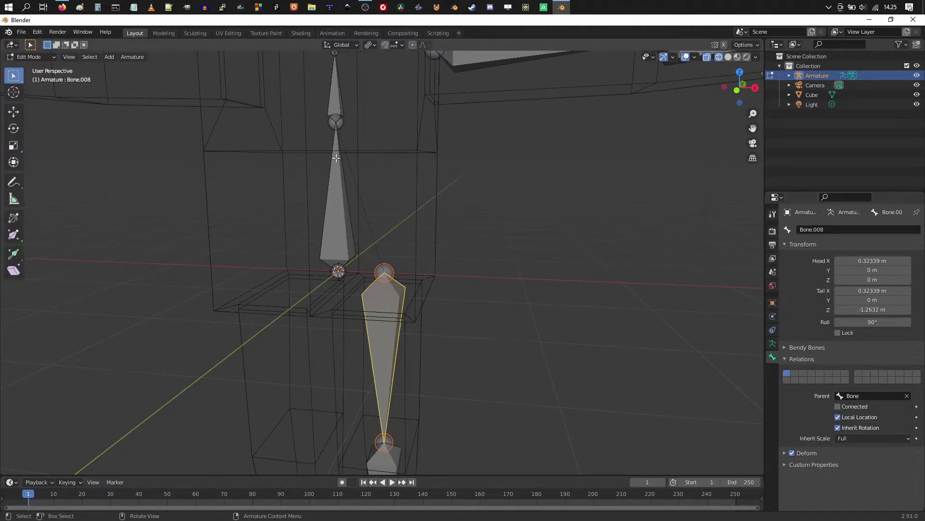
{"action": "middle_click_drag", "start_coordinate": [327, 123], "coordinate": [378, 229]}
{"action": "middle_click_drag", "start_coordinate": [413, 311], "coordinate": [543, 301]}
Rename the leg bones thigh.L, shin.L and foot.L
{"action": "left_click", "coordinate": [825, 230]}
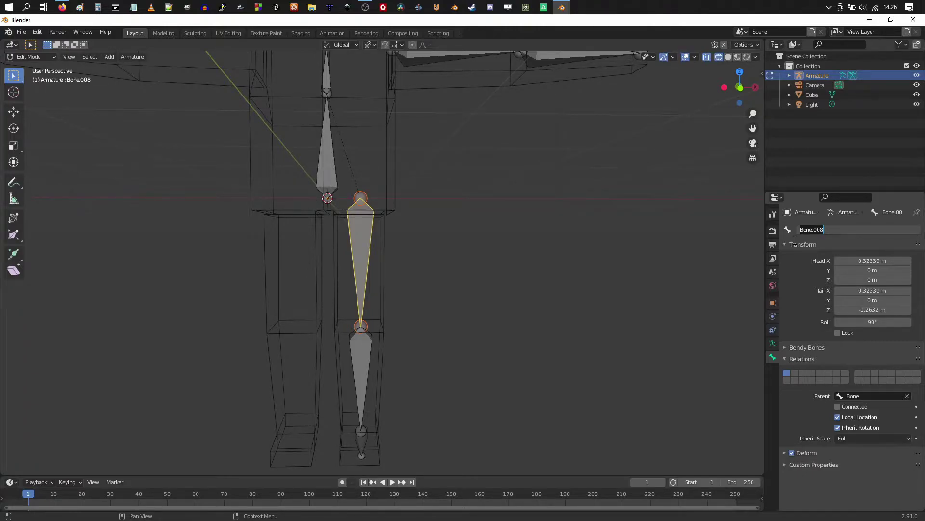
{"action": "type", "text": "th"}
{"action": "type", "text": ".L"}
{"action": "key", "text": "Return"}
{"action": "left_click", "coordinate": [363, 363]}
{"action": "left_click", "coordinate": [839, 230]}
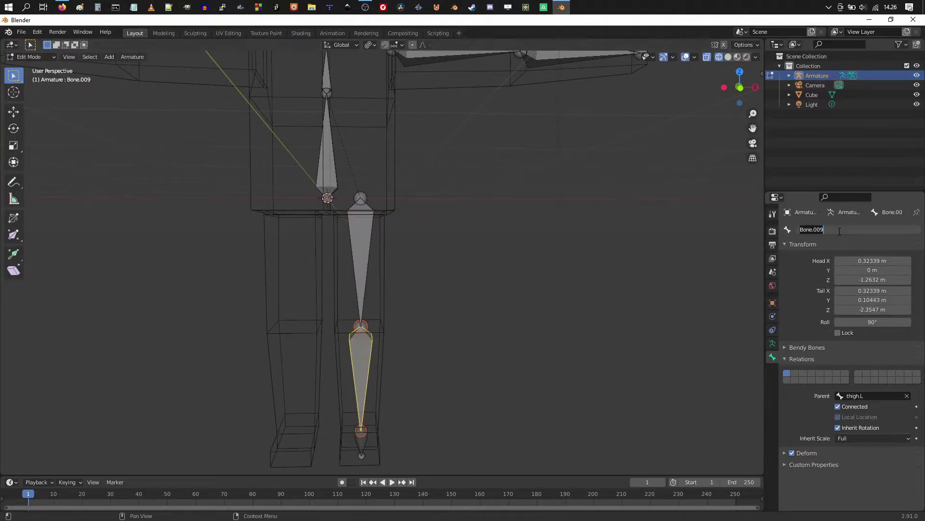
{"action": "type", "text": "shin.L"}
{"action": "key", "text": "Return"}
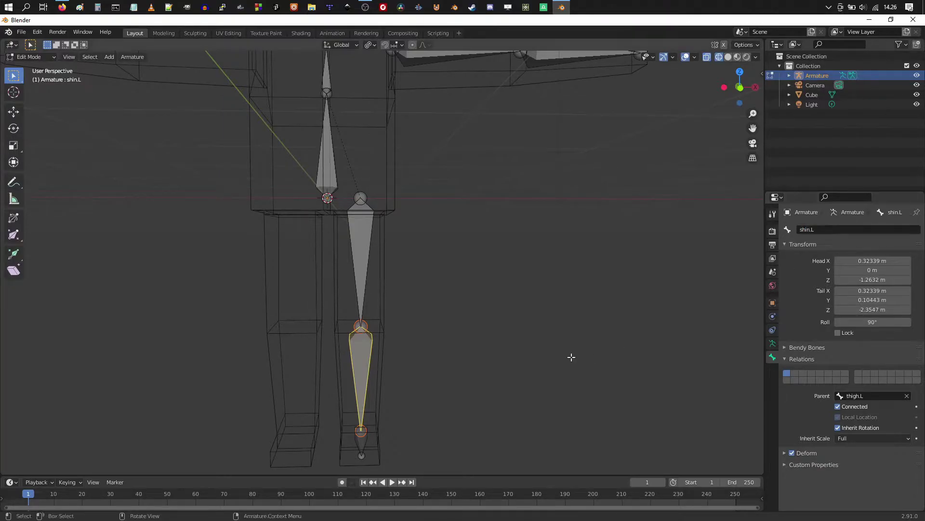
{"action": "left_click", "coordinate": [368, 449]}
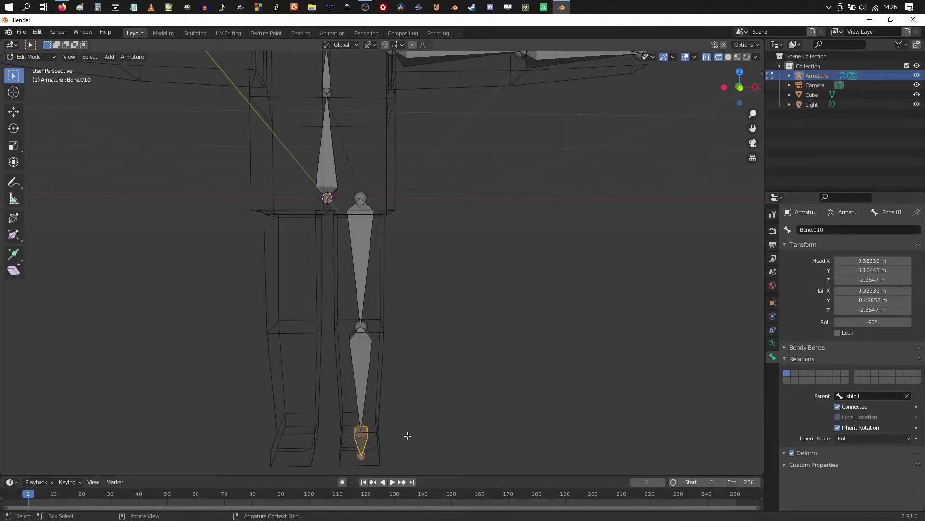
{"action": "left_click", "coordinate": [828, 232]}
{"action": "type", "text": "foot.L"}
{"action": "key", "text": "Return"}
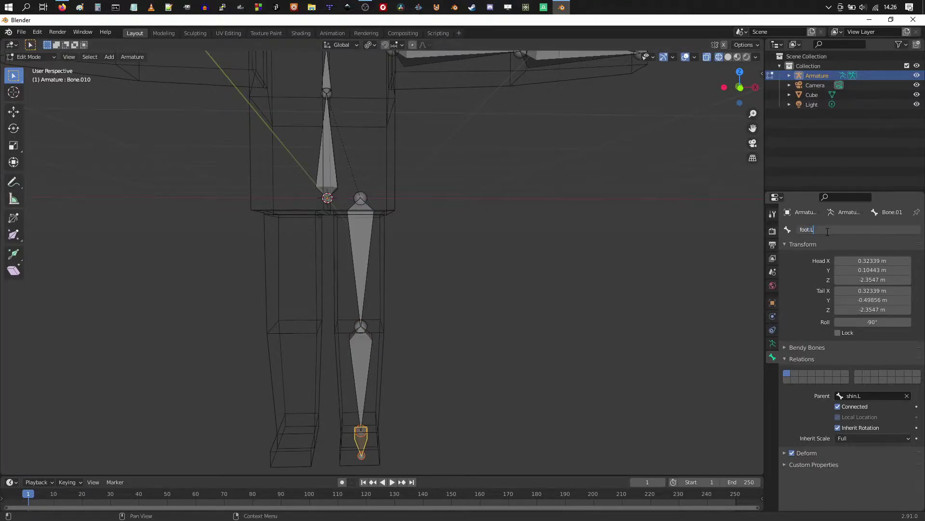
Add a bone at the origin named spine and extrude a connected spine2 above it
{"action": "middle_click_drag", "start_coordinate": [575, 229], "coordinate": [510, 324]}
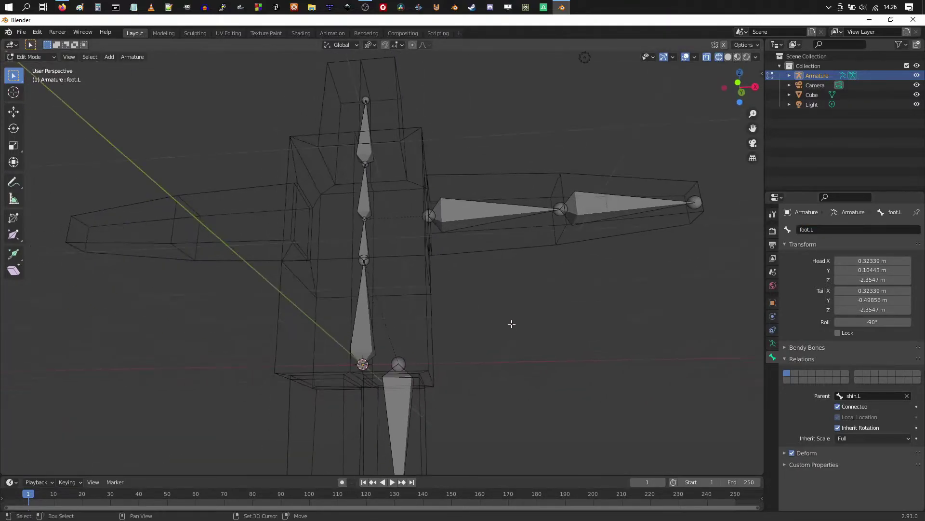
{"action": "key", "text": "shift+a"}
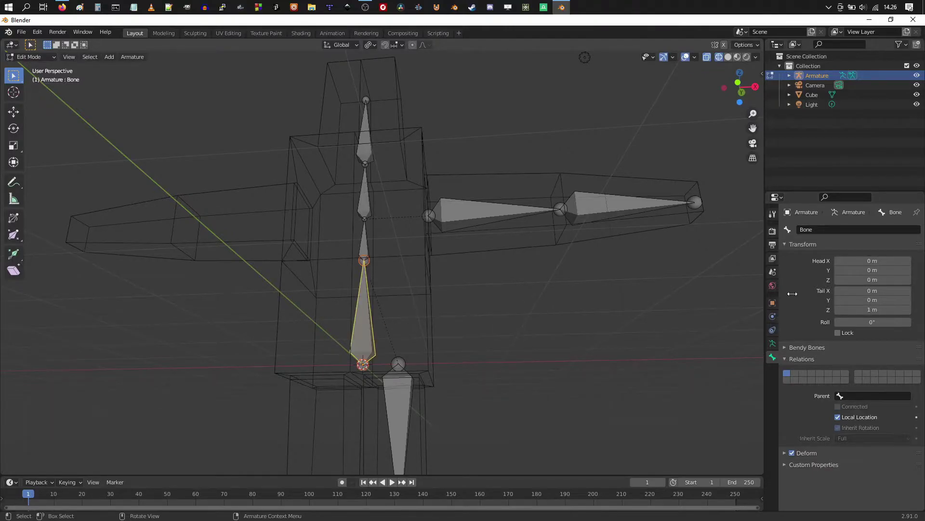
{"action": "left_click", "coordinate": [837, 228]}
{"action": "type", "text": "spine"}
{"action": "key", "text": "Return"}
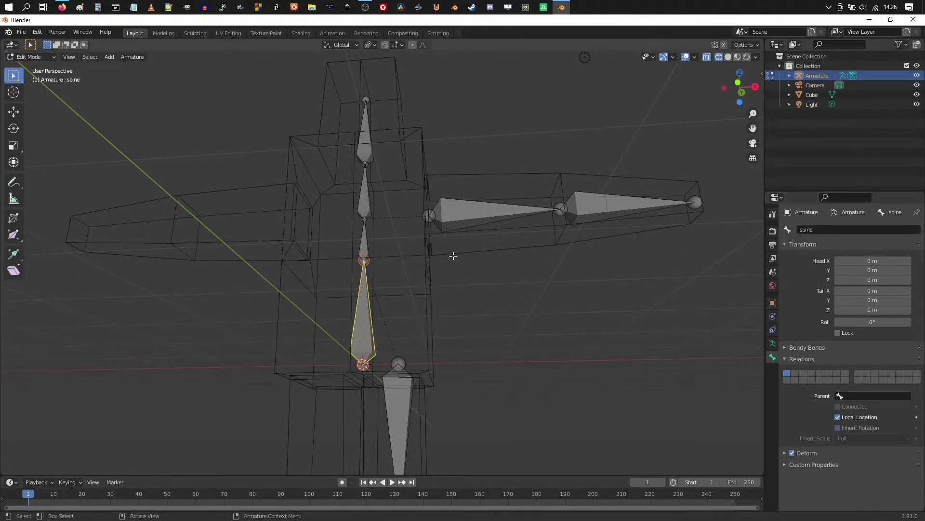
{"action": "key", "text": "e"}
{"action": "left_click", "coordinate": [362, 243]}
{"action": "middle_click_drag", "start_coordinate": [361, 244], "coordinate": [442, 286]}
{"action": "left_click", "coordinate": [823, 228]}
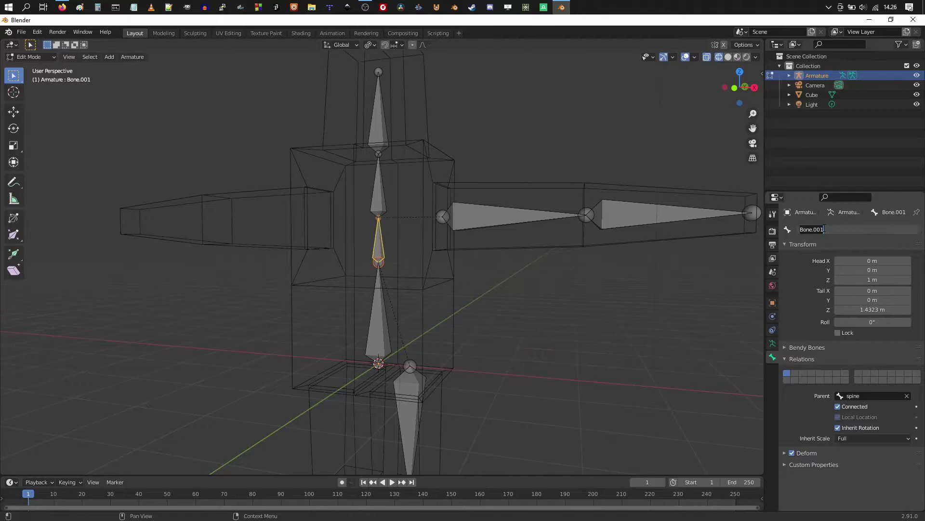
{"action": "type", "text": "spine2"}
{"action": "key", "text": "Return"}
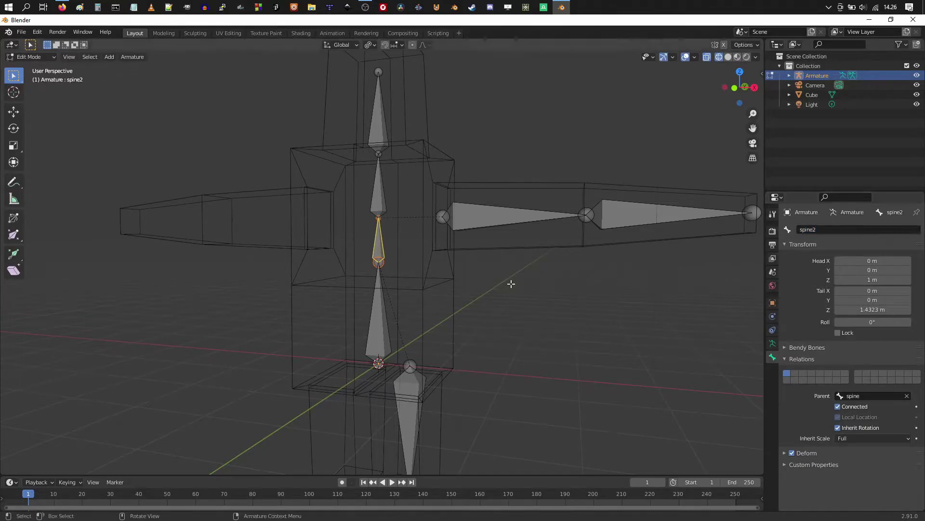
Extrude spine3 and a head bone up from spine2, naming each
{"action": "key", "text": "e"}
{"action": "left_click", "coordinate": [508, 283]}
{"action": "scroll", "coordinate": [477, 277], "scroll_direction": "up", "scroll_amount": 1, "text": "shift"}
{"action": "left_click", "coordinate": [807, 232]}
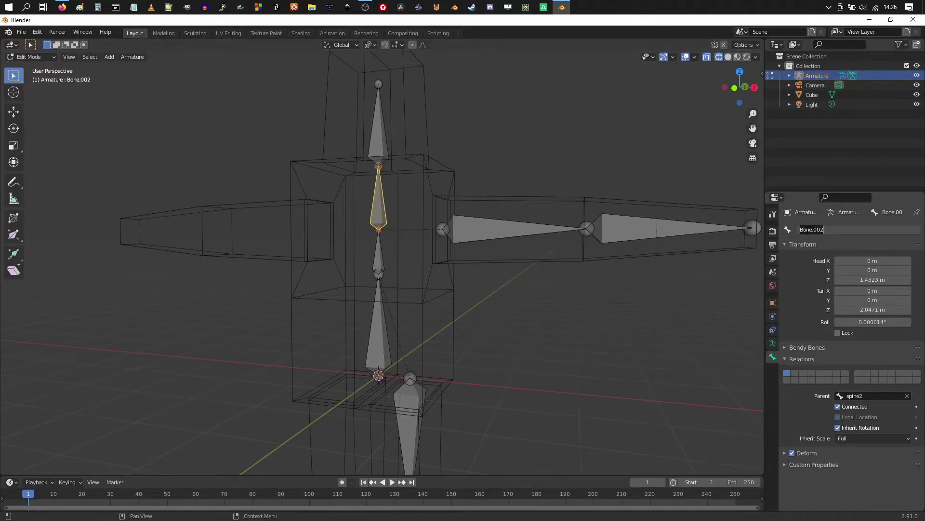
{"action": "type", "text": "spine3"}
{"action": "key", "text": "Return"}
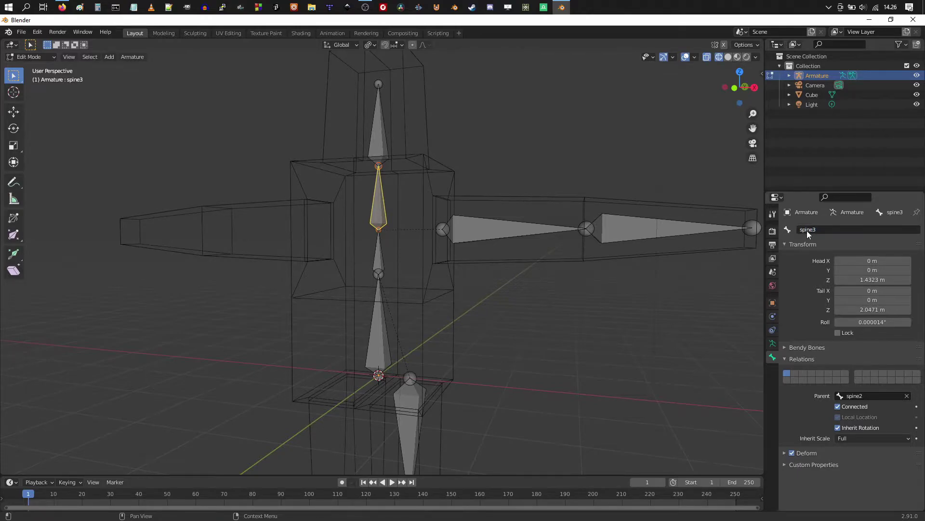
{"action": "key", "text": "e"}
{"action": "left_click", "coordinate": [370, 133]}
{"action": "left_click", "coordinate": [817, 232]}
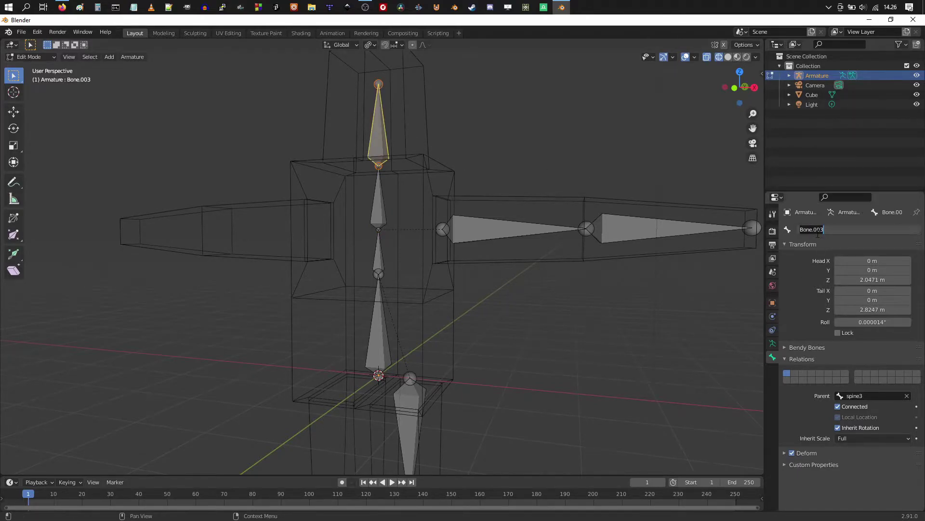
{"action": "key", "text": "Return"}
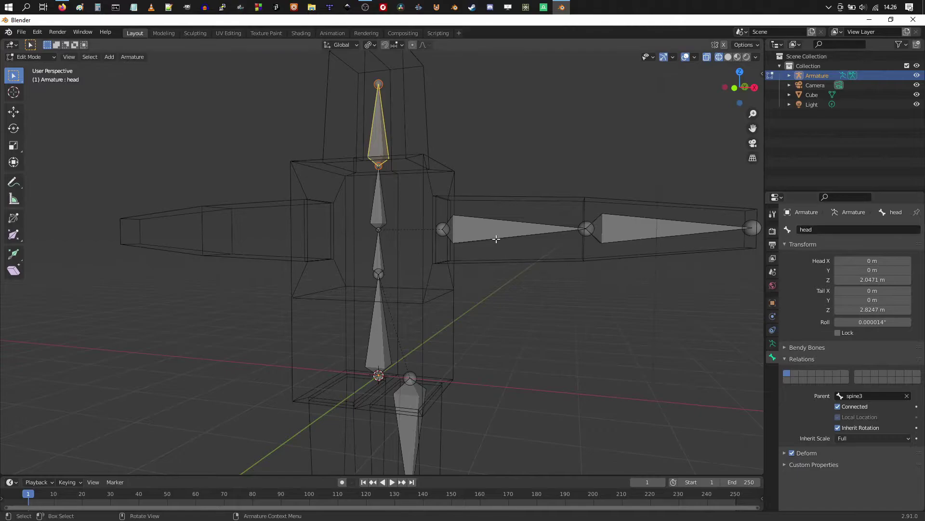
Rename the upper-arm bone arm.L and the forearm bone forearm.L
{"action": "left_click", "coordinate": [496, 232]}
{"action": "middle_click_drag", "start_coordinate": [496, 232], "coordinate": [501, 318]}
{"action": "left_click", "coordinate": [825, 232]}
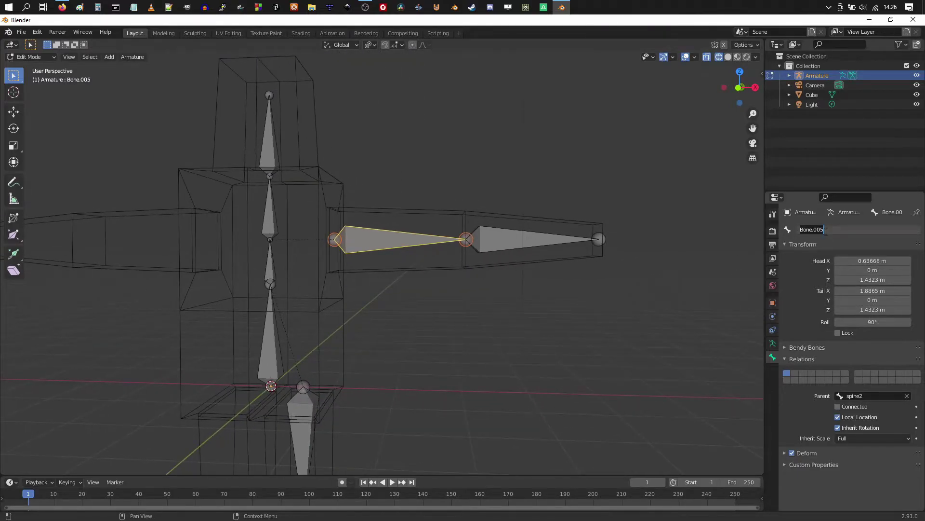
{"action": "type", "text": "arm.L"}
{"action": "key", "text": "Return"}
{"action": "left_click", "coordinate": [524, 238]}
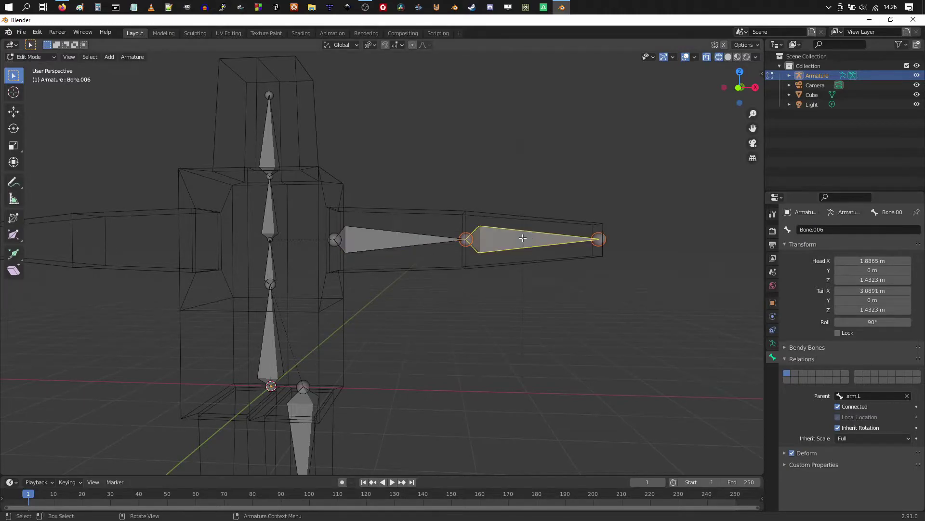
{"action": "left_click", "coordinate": [829, 230]}
{"action": "type", "text": "forear"}
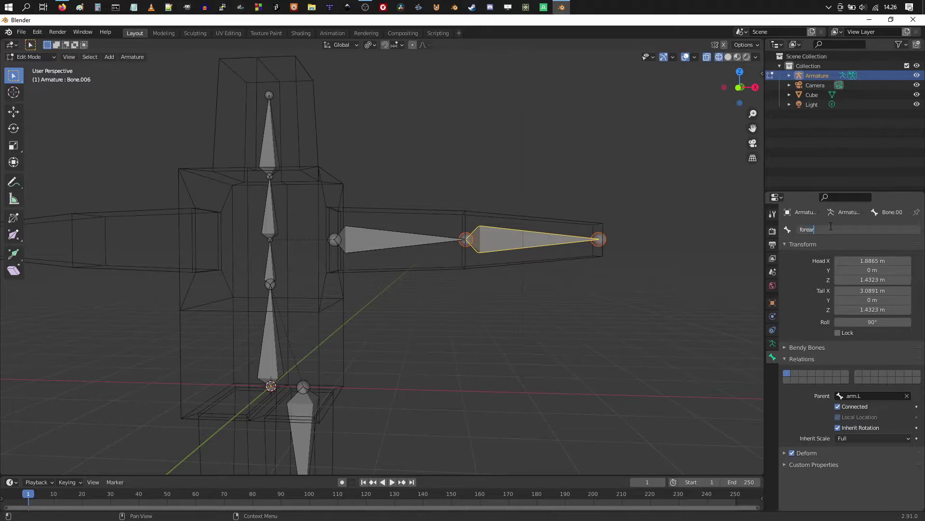
{"action": "type", "text": "m.L"}
{"action": "key", "text": "Return"}
{"action": "scroll", "coordinate": [448, 348], "scroll_direction": "down", "scroll_amount": 2}
Select all bones and apply Armature > Symmetrize to create the .R bones
{"action": "middle_click_drag", "start_coordinate": [448, 348], "coordinate": [477, 302], "text": "shift"}
{"action": "scroll", "coordinate": [532, 318], "scroll_direction": "down", "scroll_amount": 2}
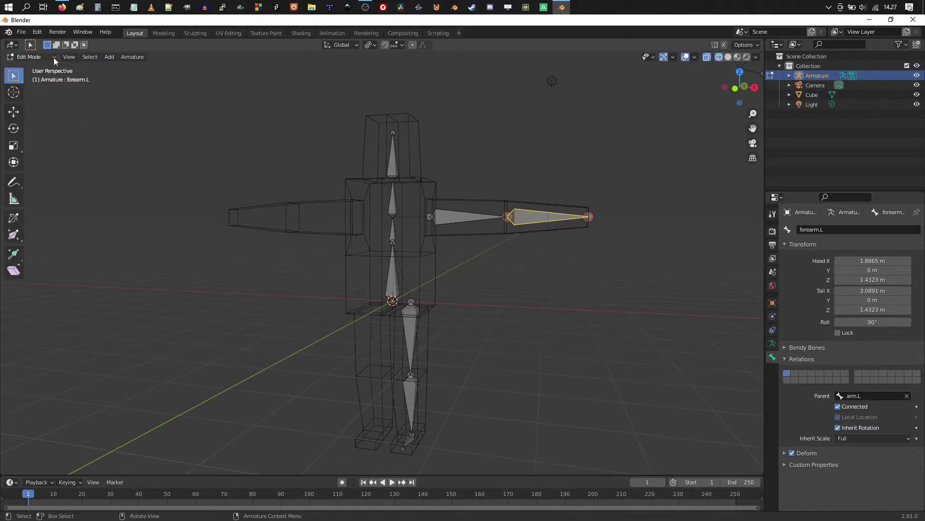
{"action": "middle_click_drag", "start_coordinate": [437, 258], "coordinate": [496, 274]}
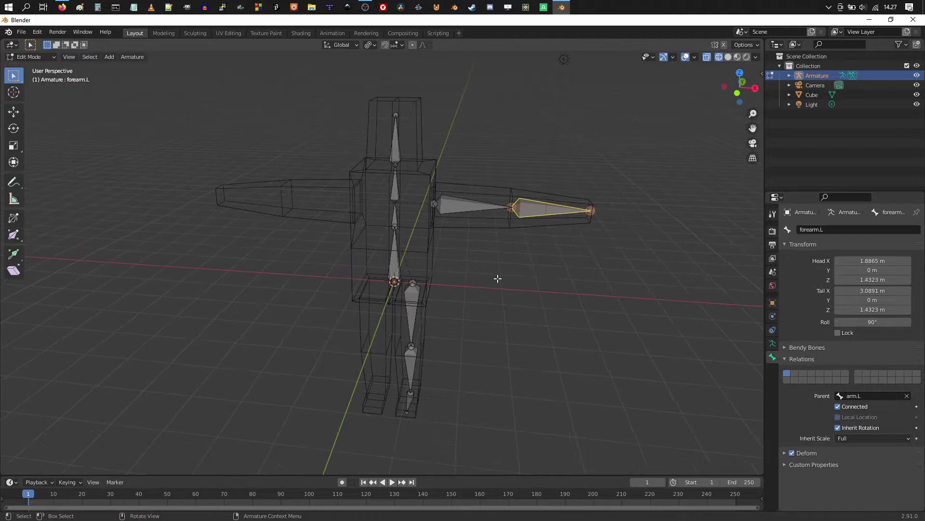
{"action": "key", "text": "a"}
{"action": "left_click", "coordinate": [133, 57]}
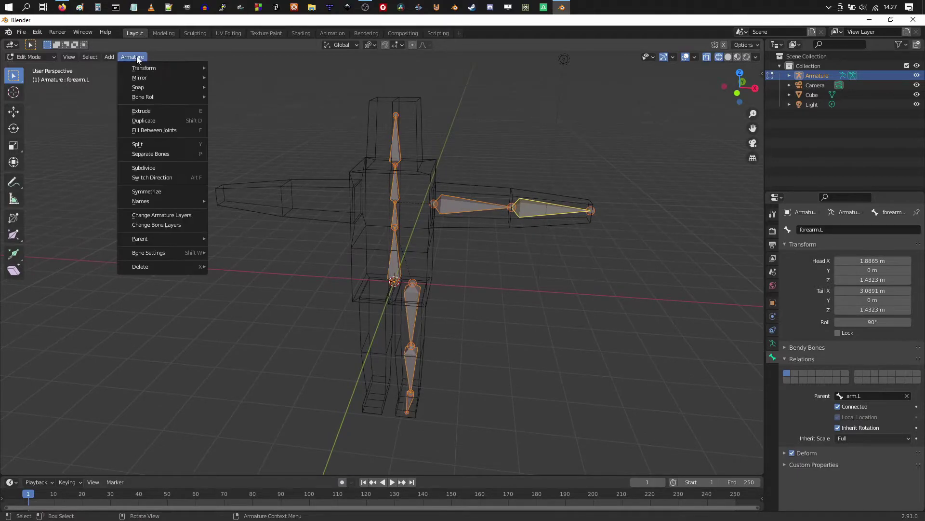
{"action": "mouse_move", "coordinate": [146, 78]}
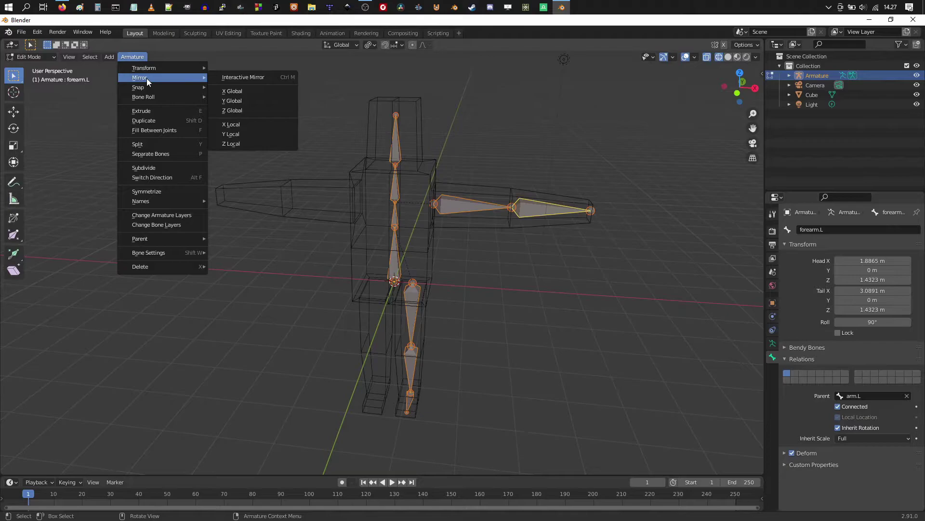
{"action": "left_click", "coordinate": [158, 190]}
Reopen the Armature menu and dismiss it unchanged while reviewing the mirrored rig
{"action": "left_click", "coordinate": [133, 57]}
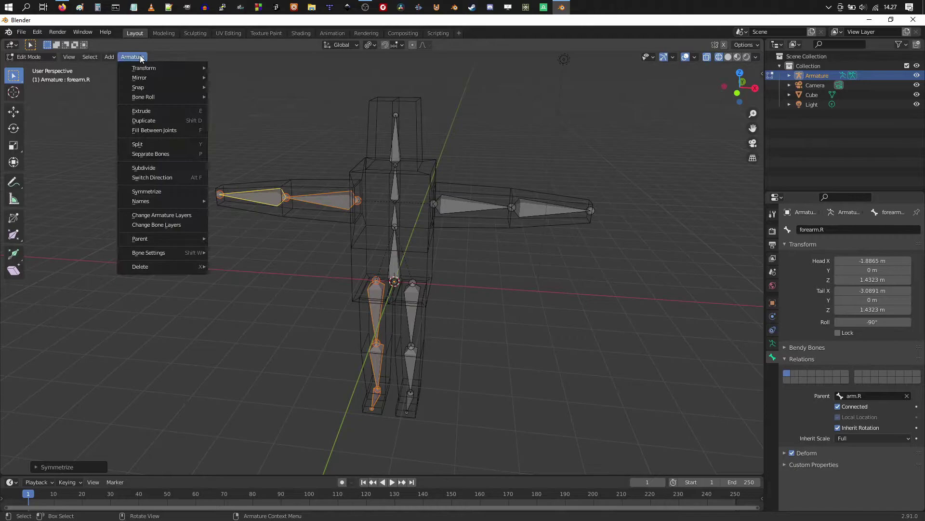
{"action": "left_click", "coordinate": [132, 57]}
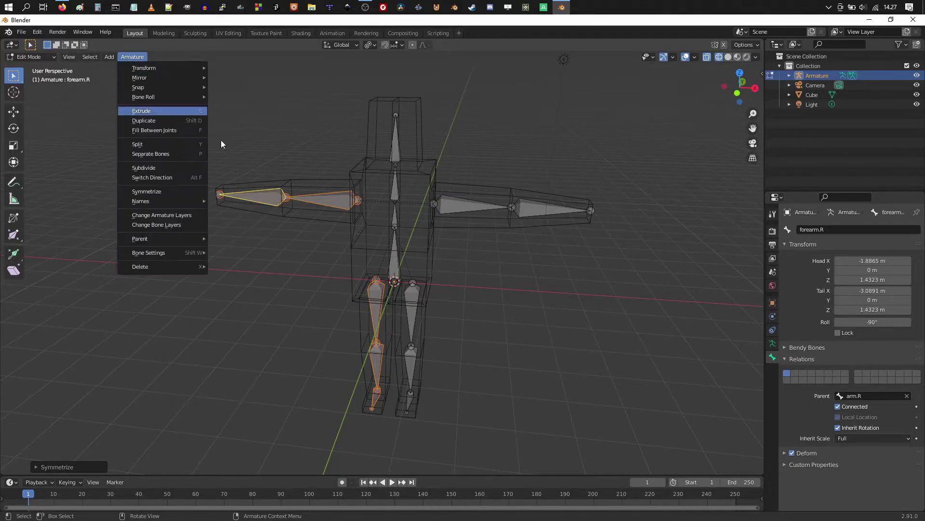
{"action": "key", "text": "Escape"}
{"action": "middle_click_drag", "start_coordinate": [470, 244], "coordinate": [453, 214]}
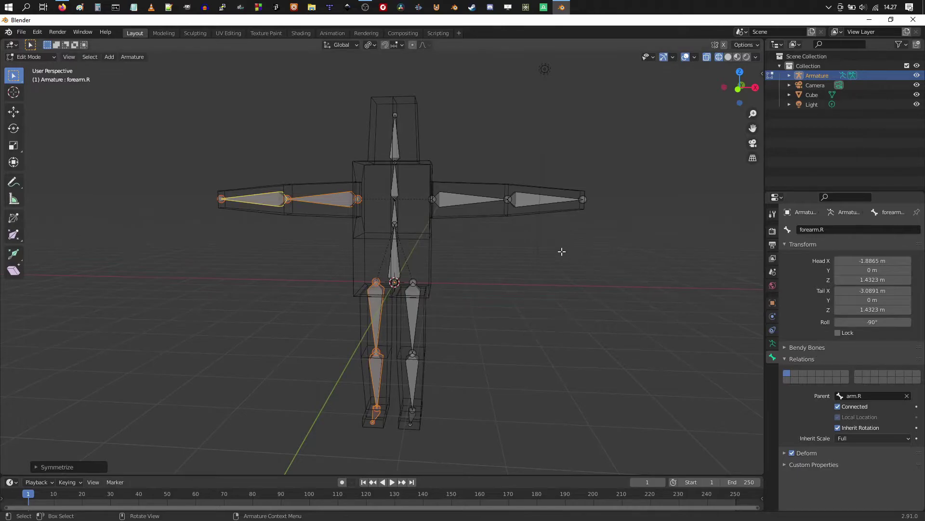
{"action": "middle_click_drag", "start_coordinate": [467, 305], "coordinate": [461, 273], "text": "shift"}
{"action": "middle_click_drag", "start_coordinate": [369, 183], "coordinate": [410, 254]}
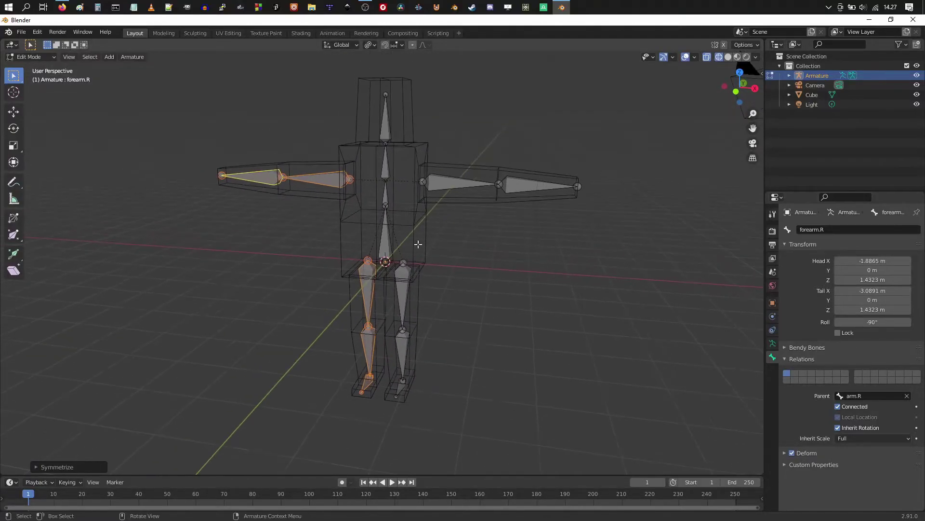
{"action": "left_click", "coordinate": [132, 58]}
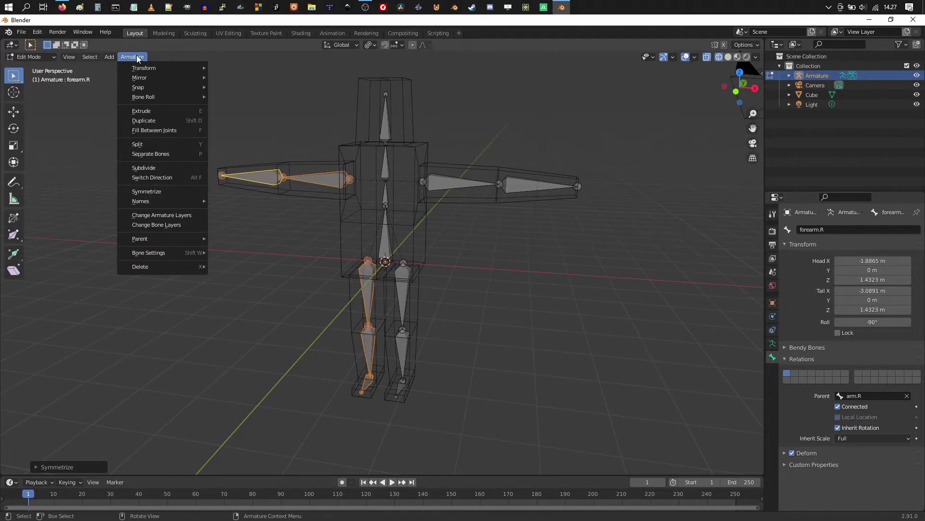
{"action": "left_click", "coordinate": [167, 193]}
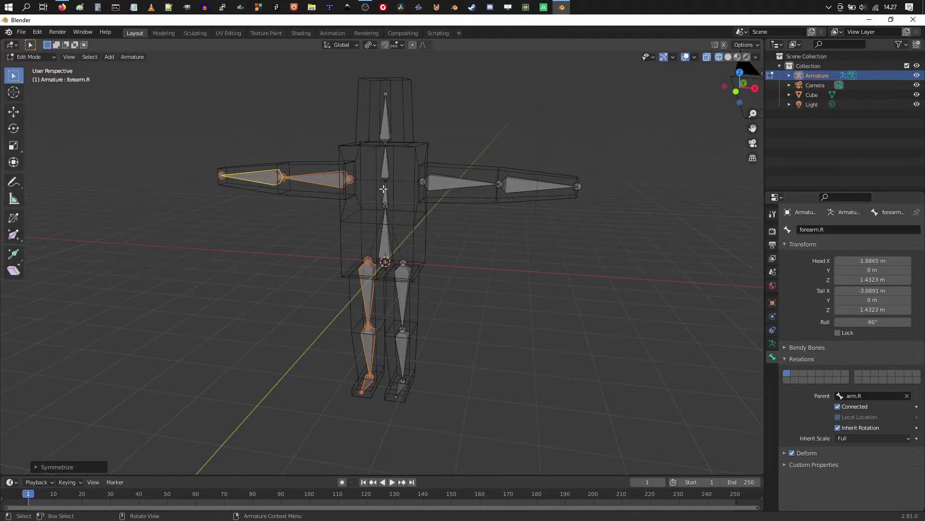
{"action": "middle_click_drag", "start_coordinate": [384, 189], "coordinate": [399, 218]}
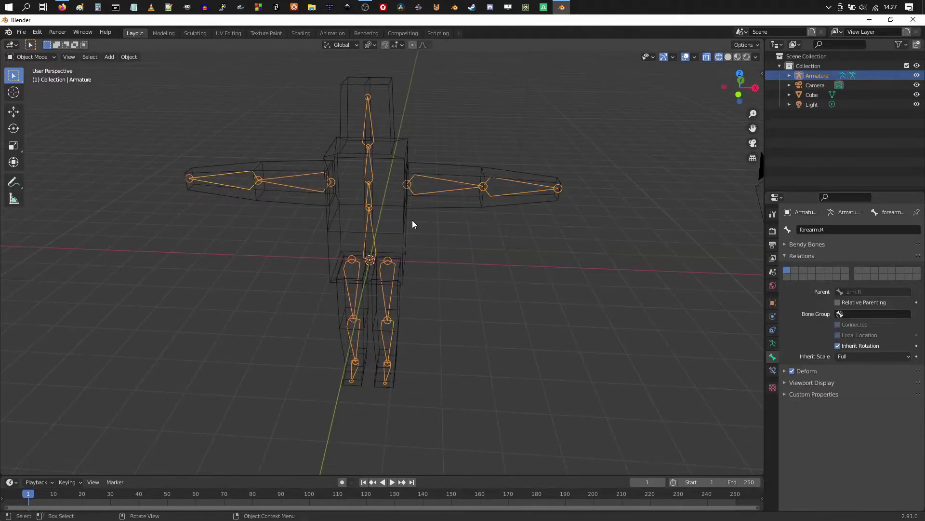
Select the Cube, then the Armature as active, and parent With Automatic Weights
{"action": "middle_click_drag", "start_coordinate": [412, 224], "coordinate": [429, 213]}
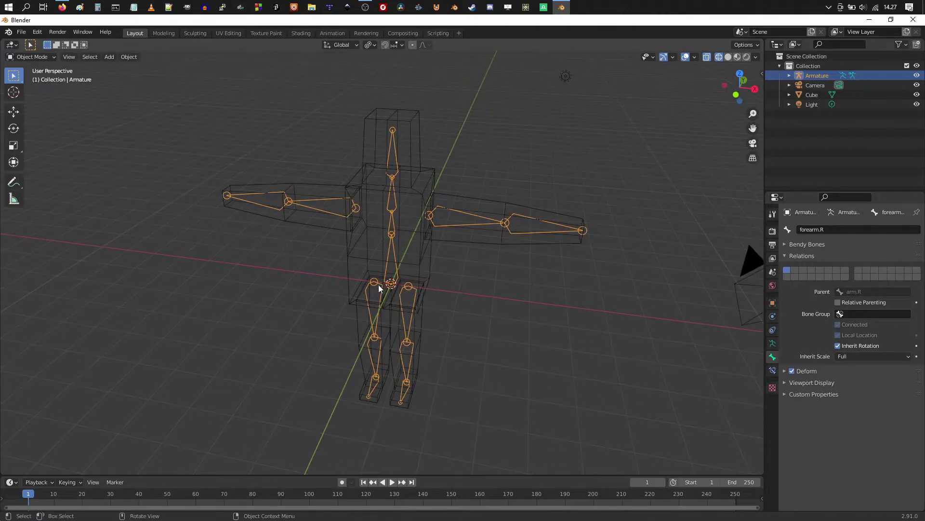
{"action": "left_click", "coordinate": [436, 170]}
{"action": "scroll", "coordinate": [438, 222], "scroll_direction": "up", "scroll_amount": 4}
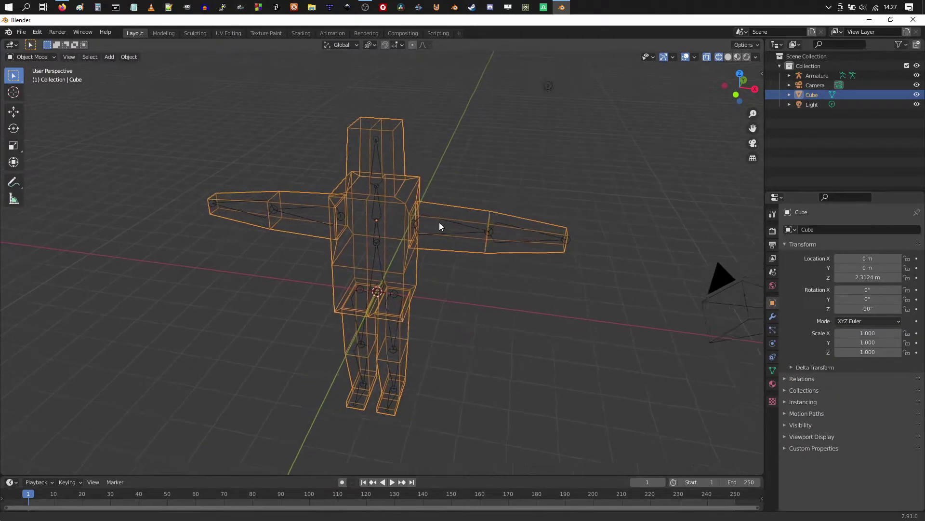
{"action": "scroll", "coordinate": [443, 215], "scroll_direction": "down", "scroll_amount": 2}
{"action": "scroll", "coordinate": [433, 190], "scroll_direction": "down", "scroll_amount": 2}
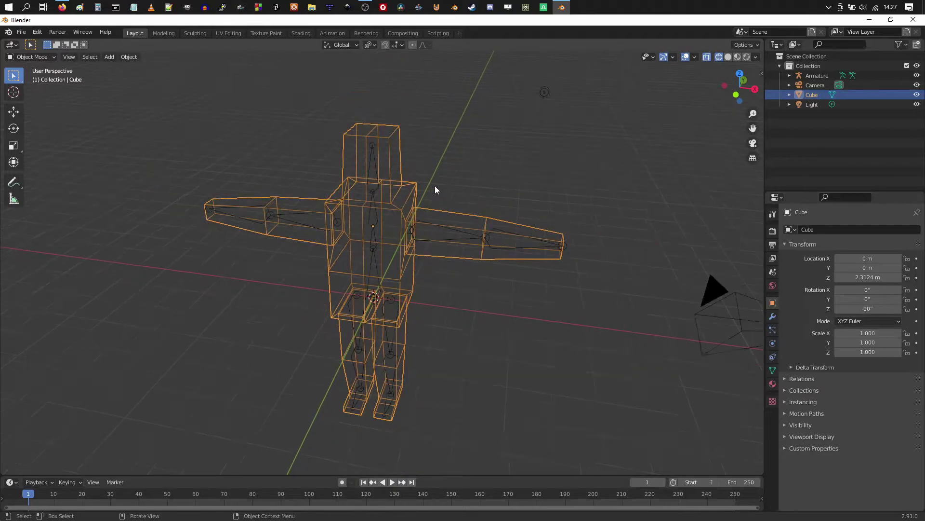
{"action": "scroll", "coordinate": [418, 192], "scroll_direction": "up", "scroll_amount": 4}
{"action": "middle_click_drag", "start_coordinate": [412, 224], "coordinate": [385, 227], "text": "shift"}
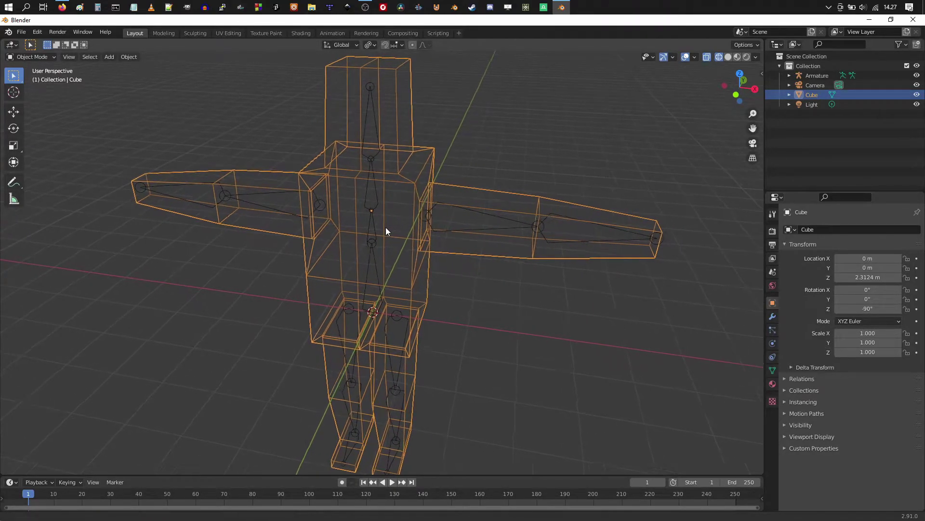
{"action": "left_click", "coordinate": [376, 191], "text": "shift"}
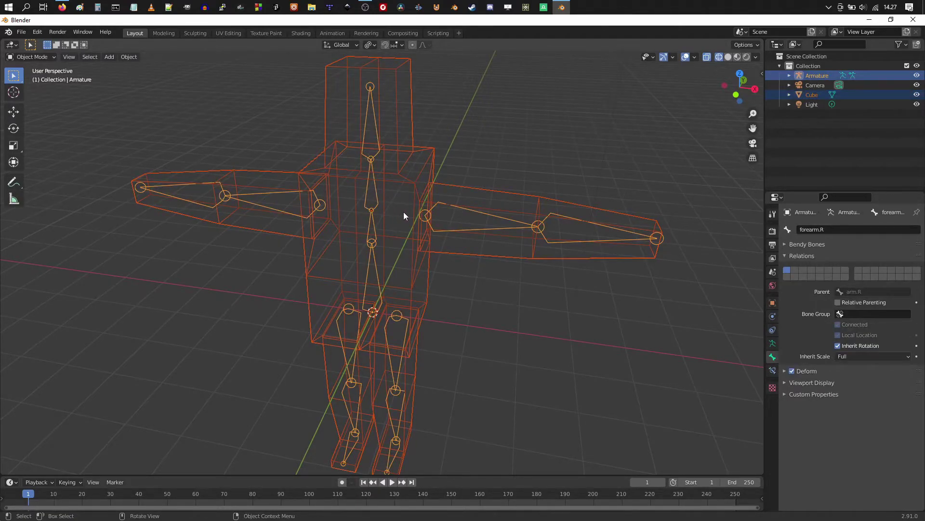
{"action": "scroll", "coordinate": [403, 212], "scroll_direction": "down", "scroll_amount": 2}
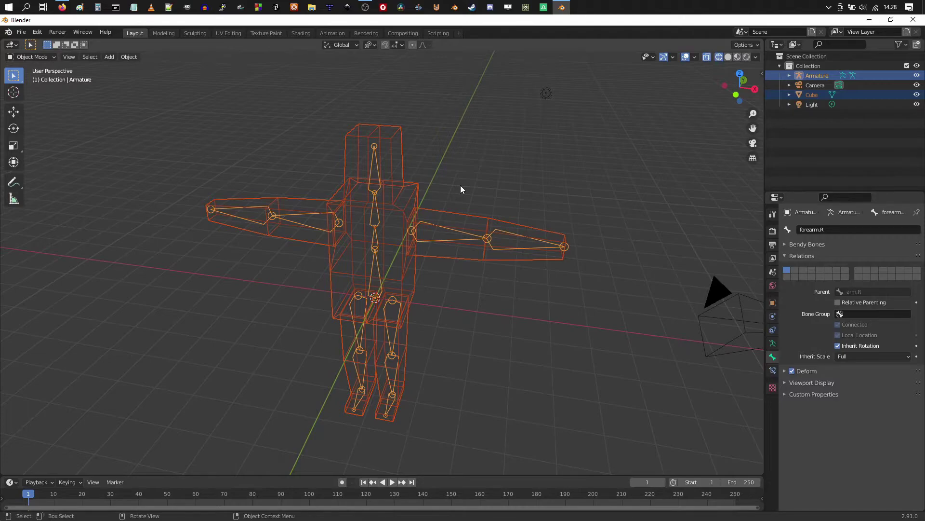
{"action": "key", "text": "ctrl"}
{"action": "key", "text": "ctrl+p"}
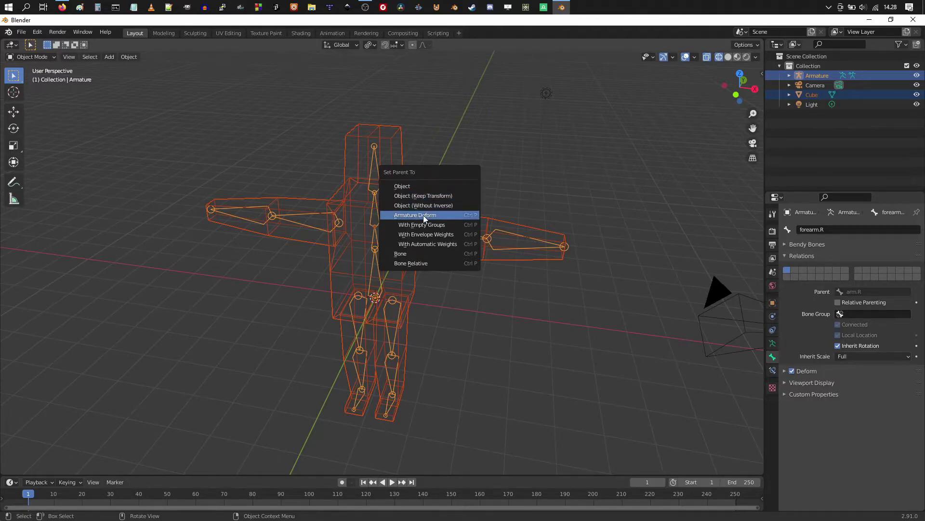
{"action": "left_click", "coordinate": [446, 244]}
{"action": "middle_click_drag", "start_coordinate": [454, 293], "coordinate": [438, 277]}
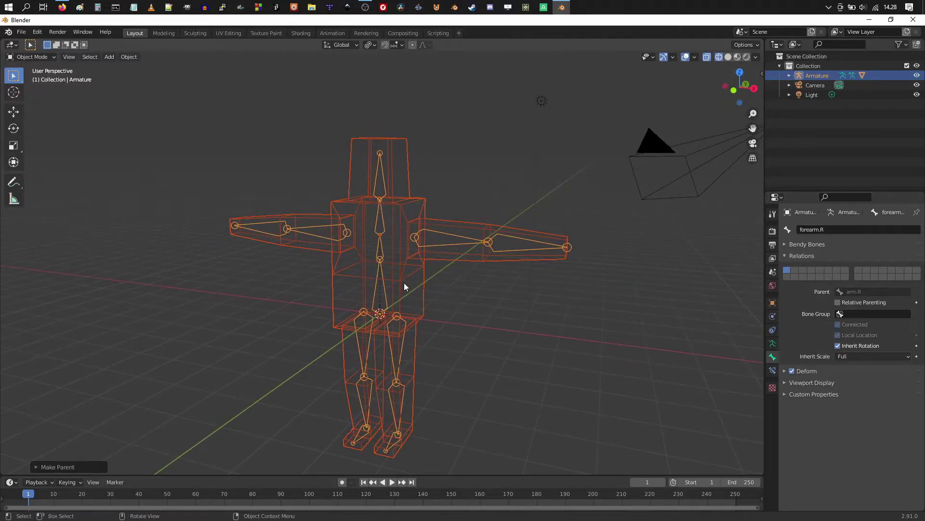
In Pose Mode, test-rotate the head, arm.L and forearm.L bones, cancelling each rotation
{"action": "left_click", "coordinate": [34, 56]}
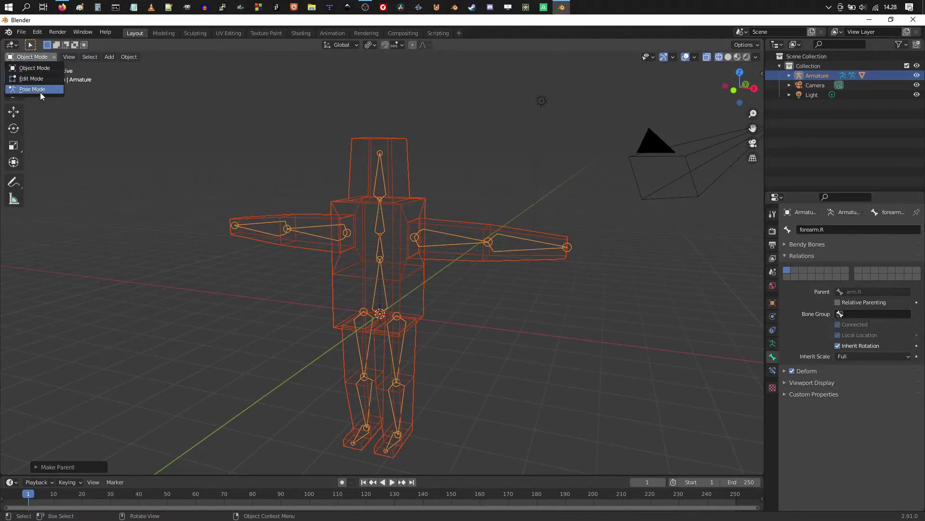
{"action": "left_click", "coordinate": [40, 89]}
{"action": "left_click", "coordinate": [379, 190]}
{"action": "middle_click_drag", "start_coordinate": [379, 191], "coordinate": [539, 279]}
{"action": "key", "text": "r"}
{"action": "right_click", "coordinate": [451, 203]}
{"action": "right_click", "coordinate": [461, 246]}
{"action": "left_click", "coordinate": [473, 247]}
{"action": "key", "text": "r"}
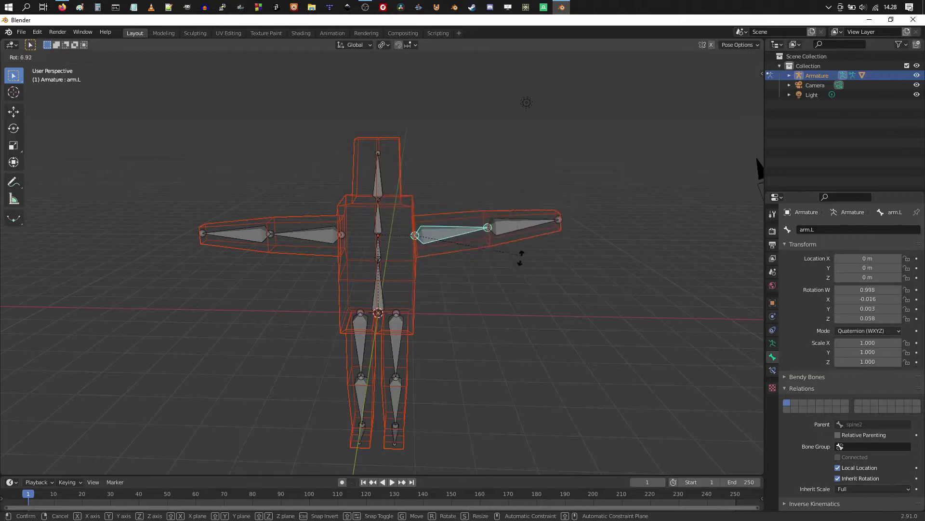
{"action": "right_click", "coordinate": [502, 269]}
{"action": "left_click", "coordinate": [538, 246]}
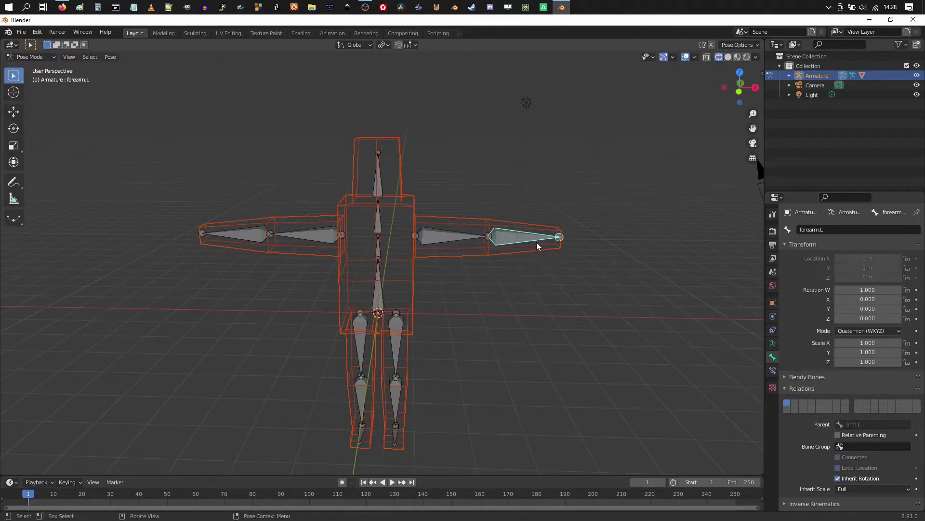
{"action": "key", "text": "r"}
{"action": "right_click", "coordinate": [551, 260]}
Switch the viewport to Wireframe shading and return the armature to Object Mode
{"action": "key", "text": "z"}
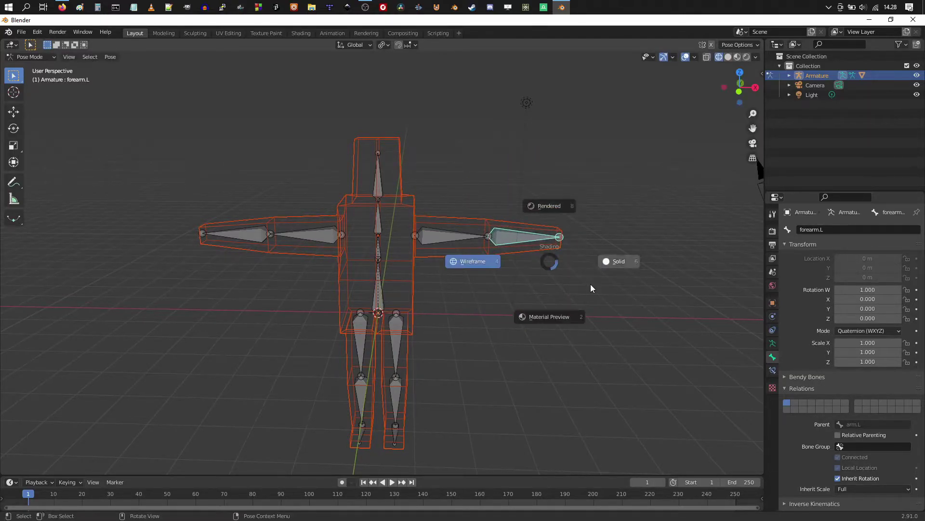
{"action": "left_click", "coordinate": [494, 261]}
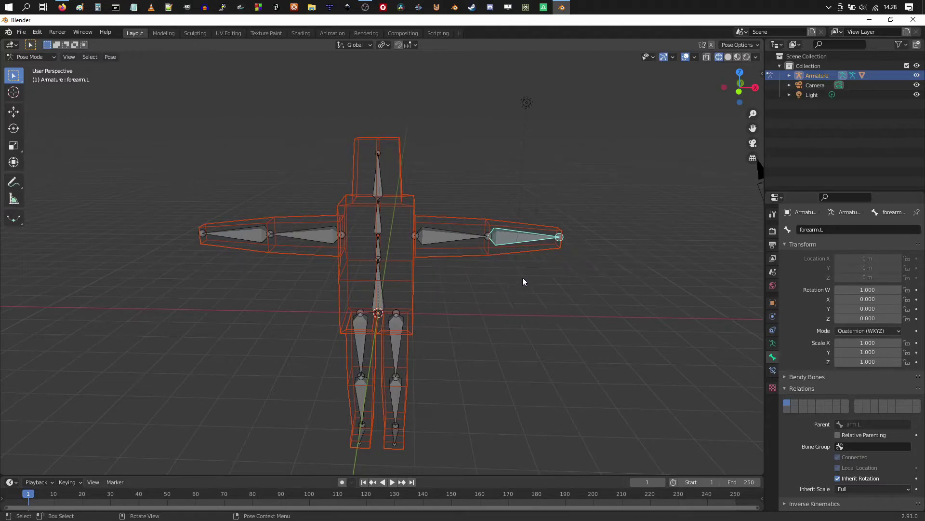
{"action": "mouse_move", "coordinate": [522, 276]}
{"action": "middle_mouse_down"}
{"action": "mouse_move", "coordinate": [456, 277]}
{"action": "mouse_move", "coordinate": [446, 288]}
{"action": "mouse_move", "coordinate": [471, 271]}
{"action": "mouse_move", "coordinate": [459, 265]}
{"action": "mouse_move", "coordinate": [496, 275]}
{"action": "mouse_move", "coordinate": [472, 272]}
{"action": "middle_mouse_up"}
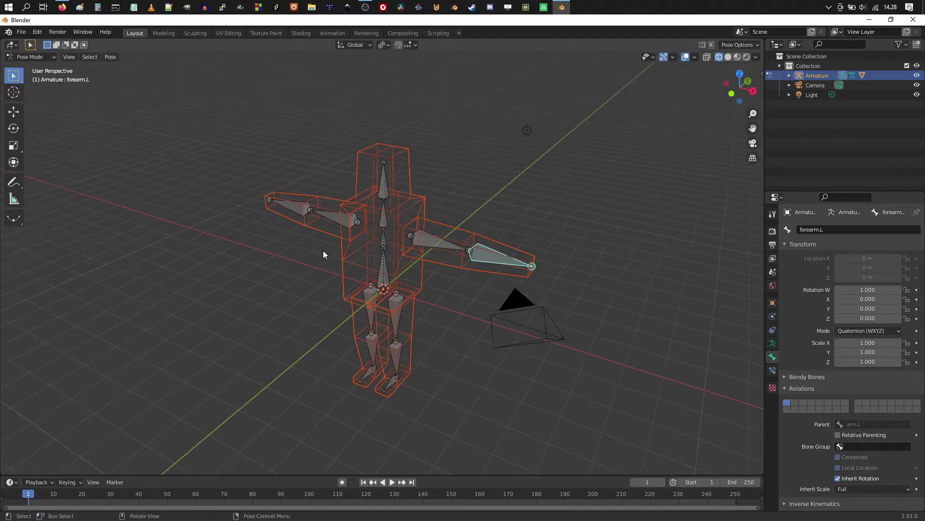
{"action": "middle_click_drag", "start_coordinate": [57, 149], "coordinate": [154, 166]}
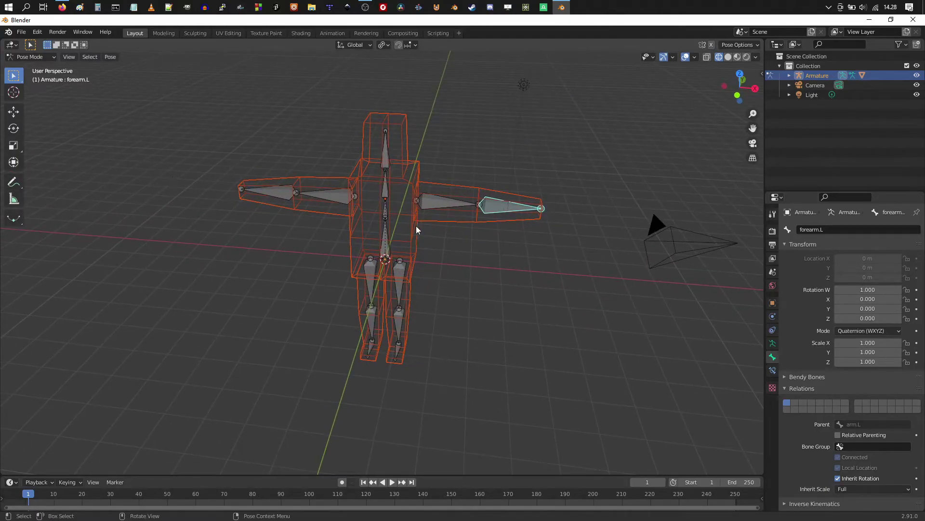
{"action": "middle_click_drag", "start_coordinate": [417, 230], "coordinate": [397, 226]}
{"action": "left_click", "coordinate": [30, 57]}
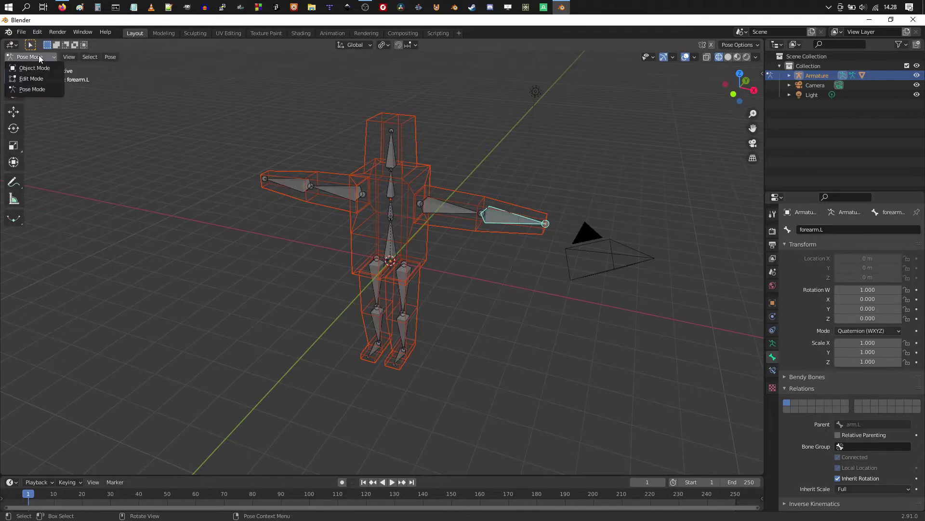
{"action": "left_click", "coordinate": [34, 68]}
Switch the viewport back to Solid shading
{"action": "middle_click_drag", "start_coordinate": [350, 209], "coordinate": [406, 221]}
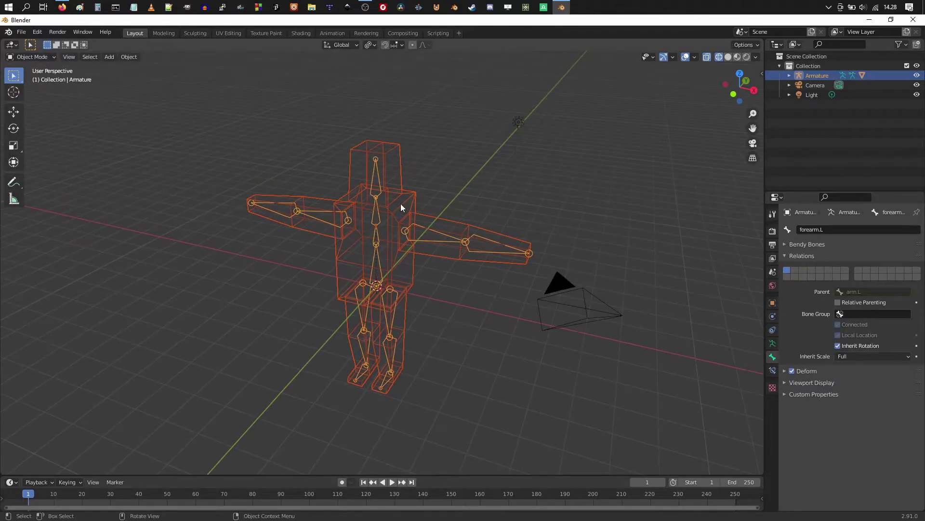
{"action": "key", "text": "z"}
{"action": "left_click", "coordinate": [478, 208]}
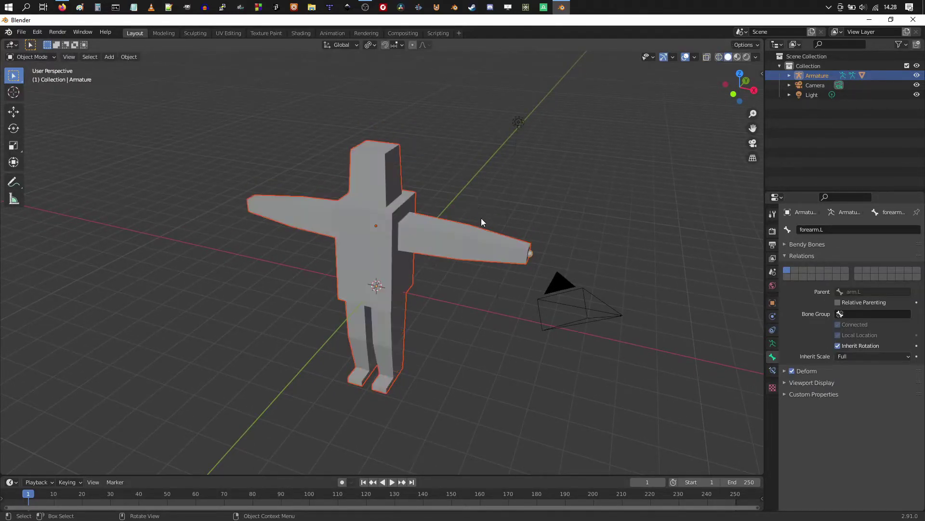
{"action": "mouse_move", "coordinate": [481, 218]}
{"action": "middle_mouse_down"}
{"action": "mouse_move", "coordinate": [464, 198]}
{"action": "mouse_move", "coordinate": [424, 207]}
{"action": "mouse_move", "coordinate": [413, 241]}
{"action": "mouse_move", "coordinate": [452, 214]}
{"action": "mouse_move", "coordinate": [416, 223]}
{"action": "mouse_move", "coordinate": [437, 215]}
{"action": "middle_mouse_up"}
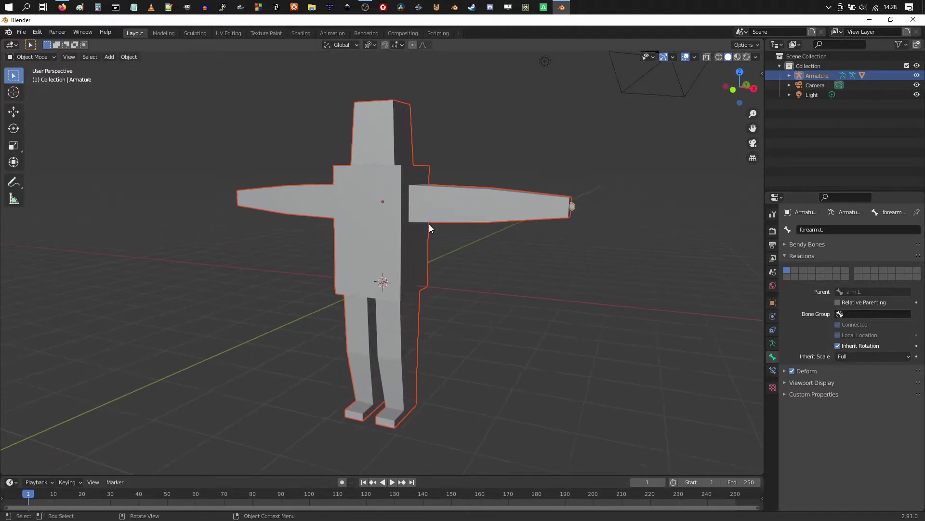
Select the Armature and enable In Front under Object Data Viewport Display
{"action": "left_click", "coordinate": [812, 74]}
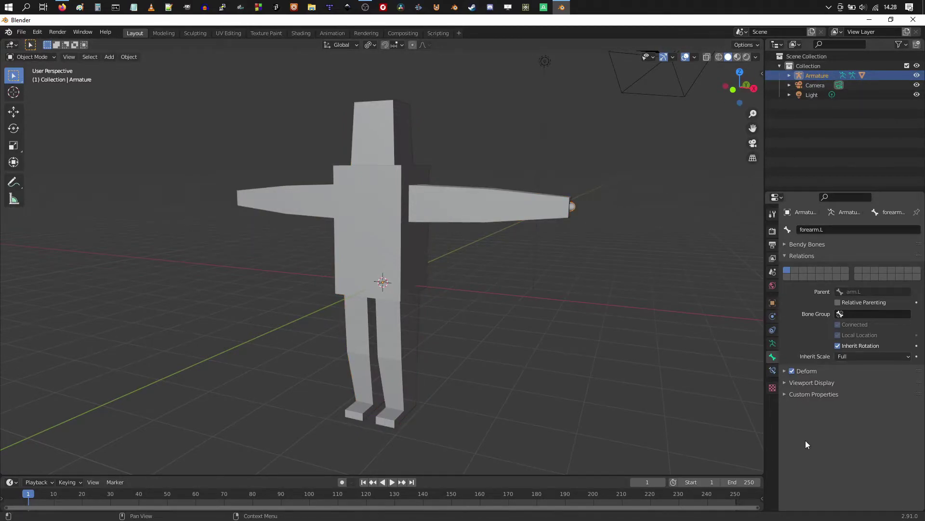
{"action": "left_click", "coordinate": [772, 344]}
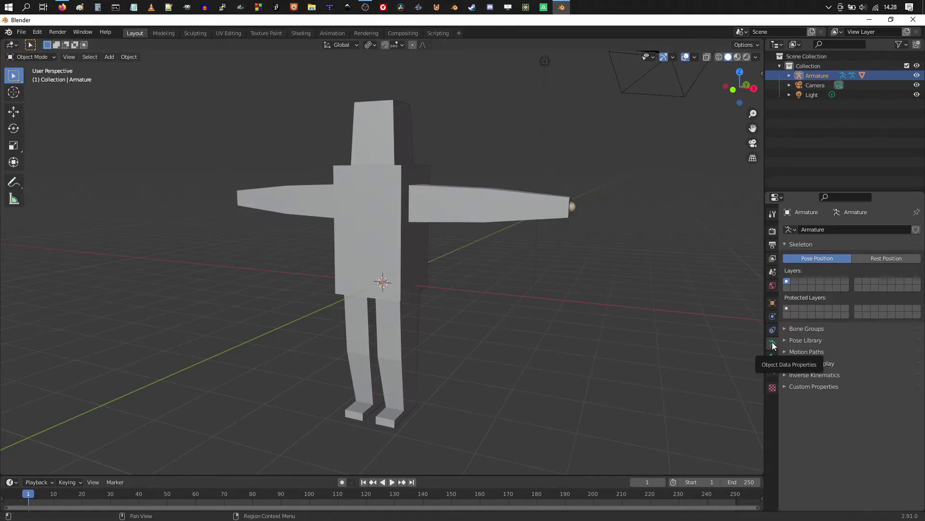
{"action": "left_click_drag", "start_coordinate": [766, 347], "coordinate": [746, 348]}
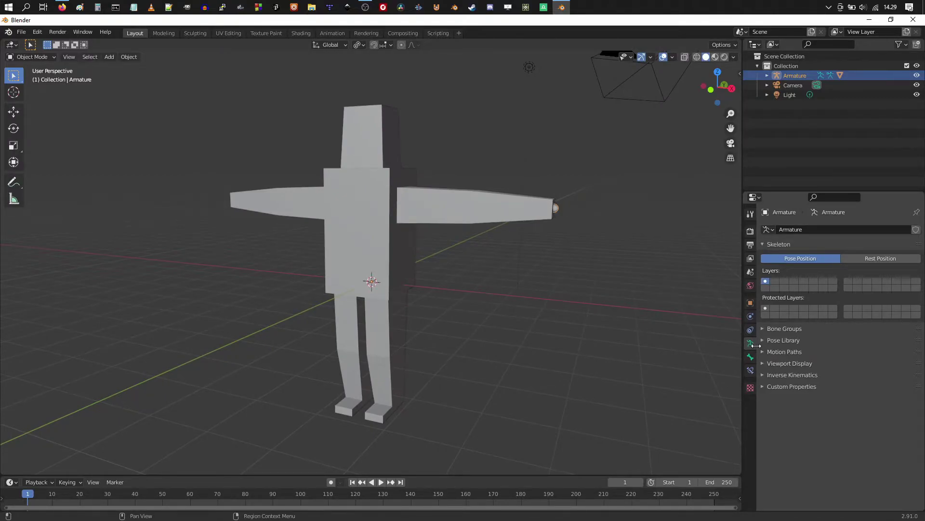
{"action": "left_click", "coordinate": [764, 363]}
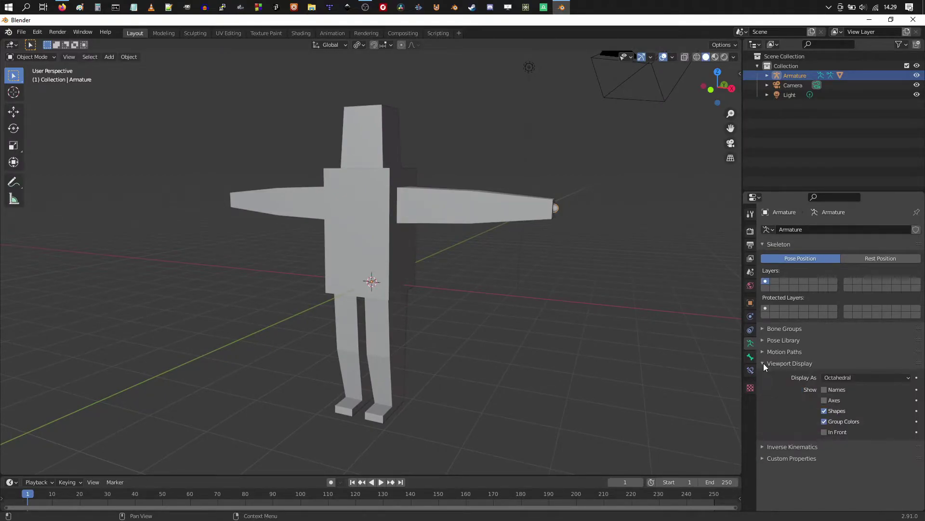
{"action": "left_click", "coordinate": [824, 432]}
{"action": "middle_click_drag", "start_coordinate": [480, 242], "coordinate": [447, 260]}
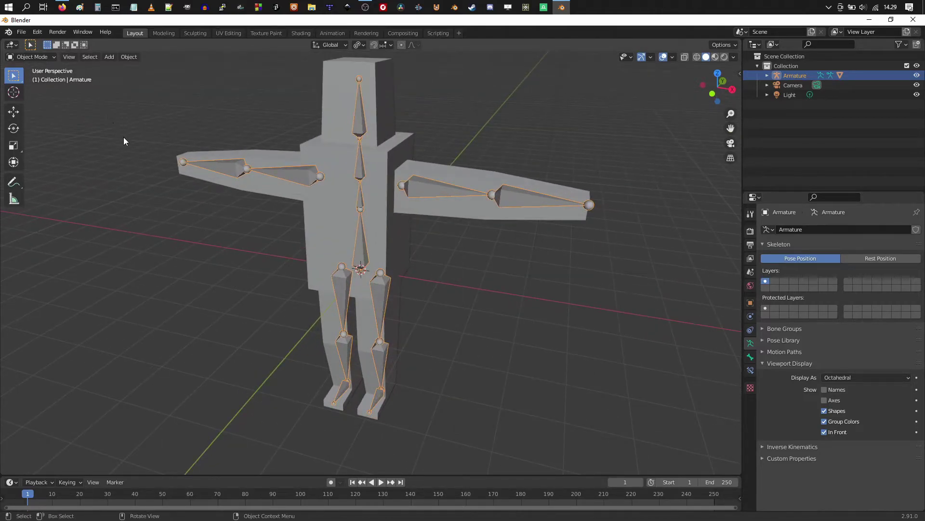
Enter Edit Mode on the armature to check the bones, then Tab back out
{"action": "left_click", "coordinate": [43, 59]}
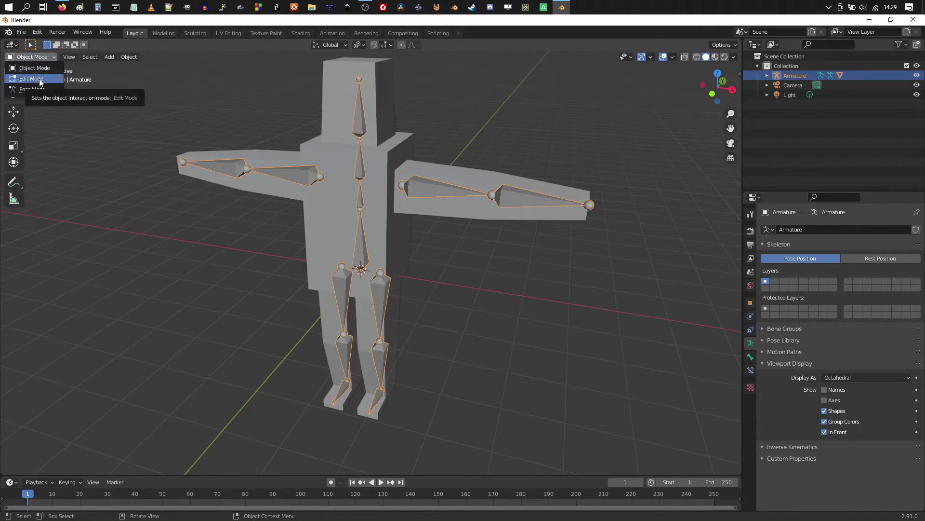
{"action": "left_click", "coordinate": [40, 80]}
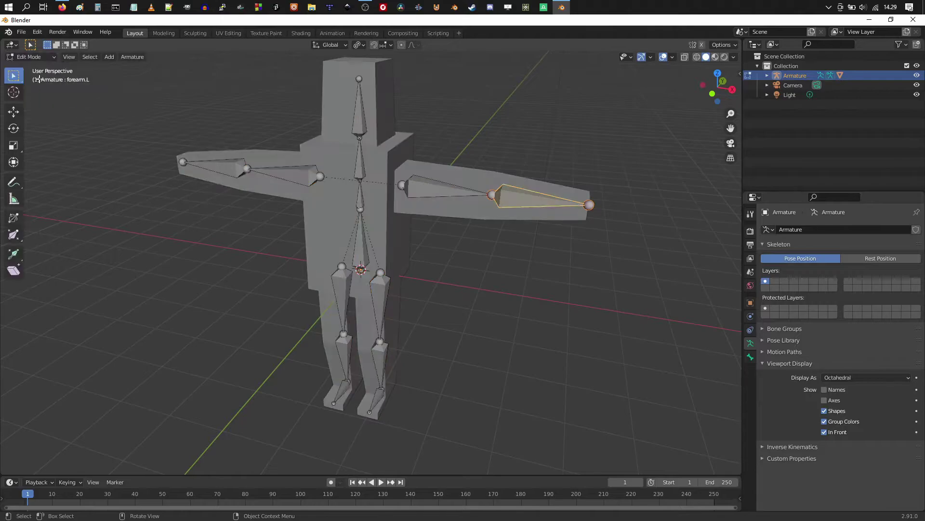
{"action": "middle_click_drag", "start_coordinate": [452, 161], "coordinate": [403, 145]}
{"action": "key", "text": "Tab"}
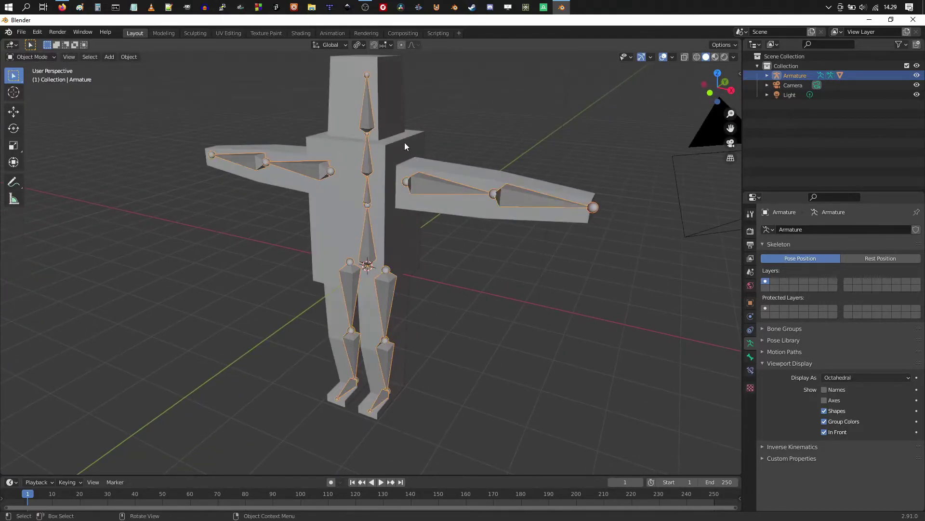
Select the Cube, widen Properties and stretch Vertex Groups to show spine through foot.R
{"action": "left_click", "coordinate": [403, 138]}
{"action": "mouse_move", "coordinate": [455, 170]}
{"action": "middle_mouse_down"}
{"action": "mouse_move", "coordinate": [430, 161]}
{"action": "mouse_move", "coordinate": [450, 167]}
{"action": "middle_mouse_up"}
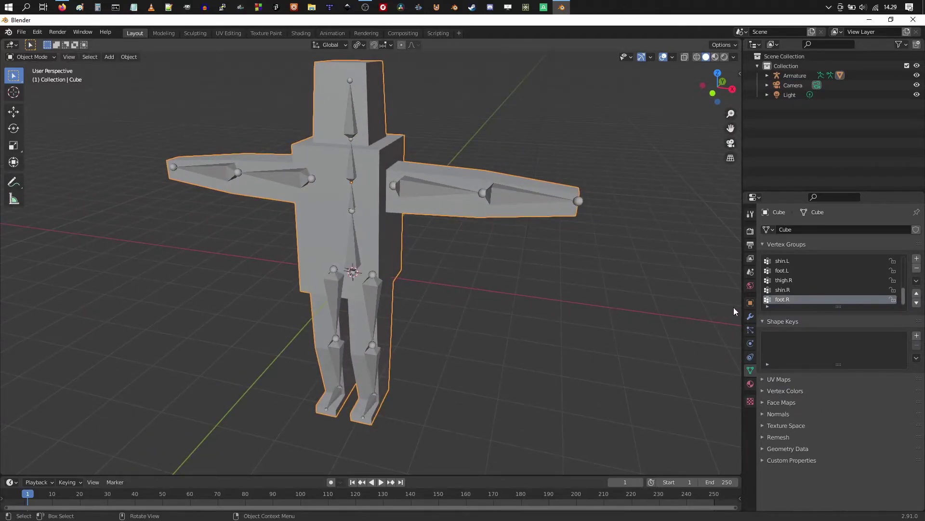
{"action": "left_click_drag", "start_coordinate": [743, 311], "coordinate": [689, 318]}
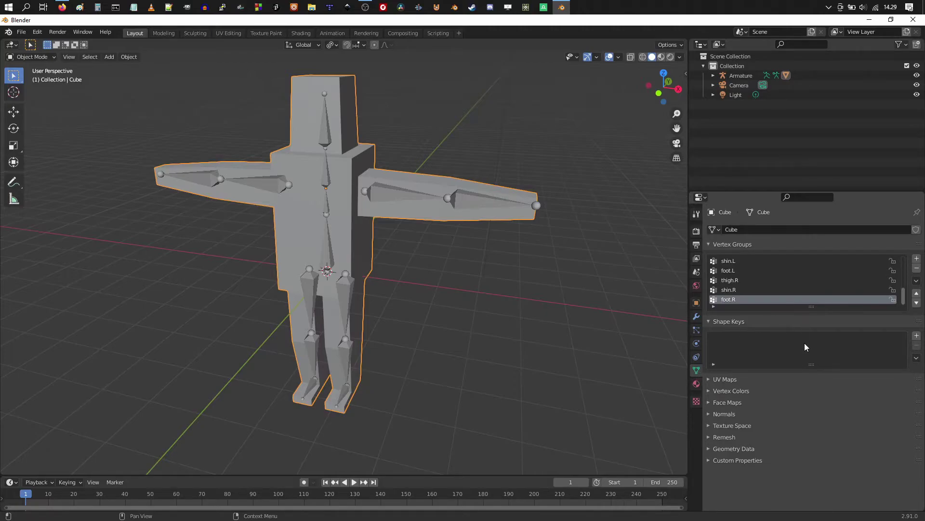
{"action": "left_click_drag", "start_coordinate": [812, 307], "coordinate": [796, 407]}
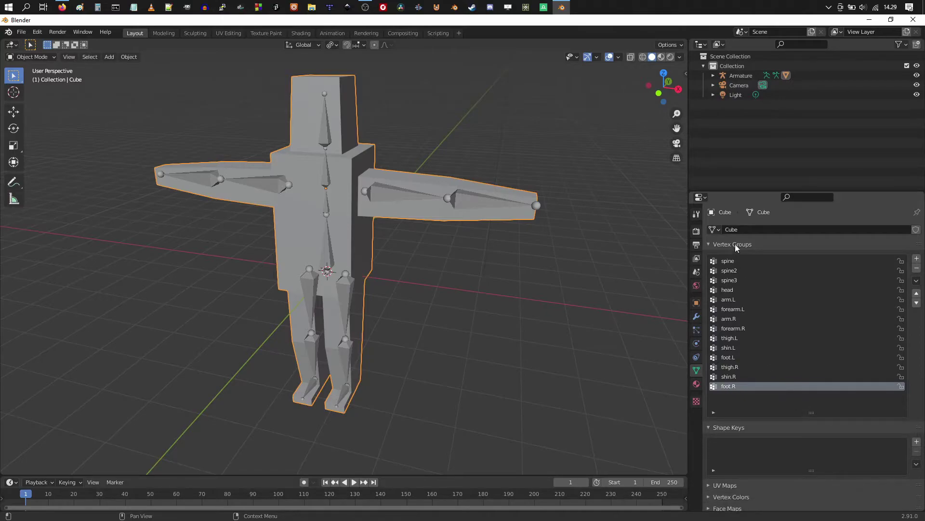
{"action": "middle_click_drag", "start_coordinate": [420, 242], "coordinate": [423, 234]}
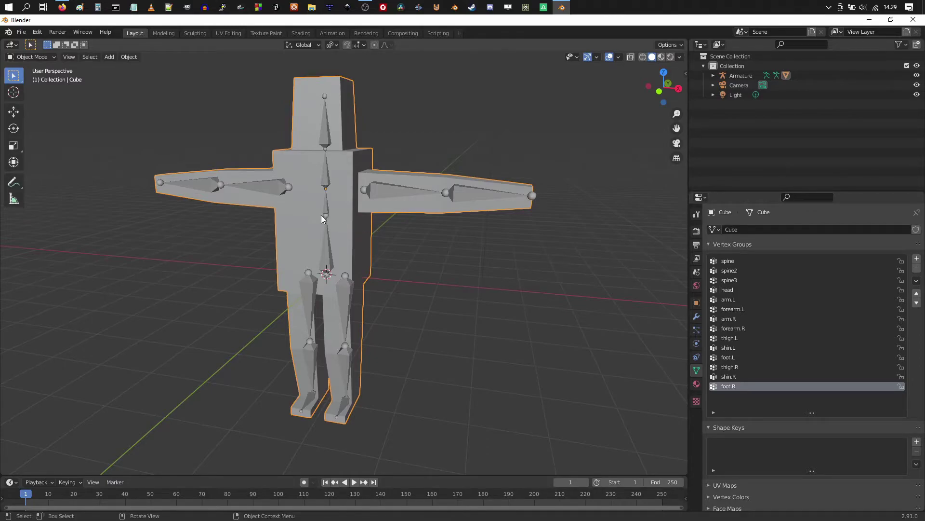
{"action": "left_click", "coordinate": [30, 57]}
Enter Edit Mode on the character mesh and make spine the active vertex group
{"action": "left_click", "coordinate": [38, 78]}
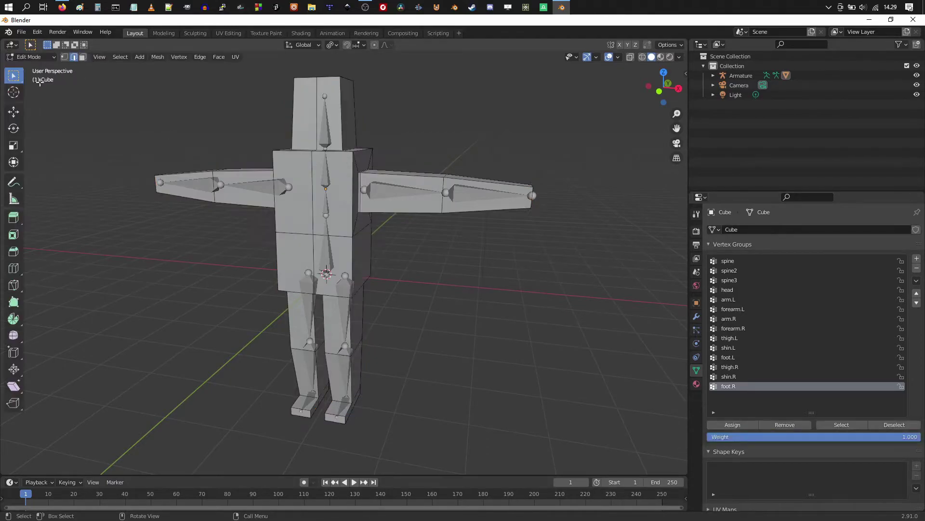
{"action": "left_click", "coordinate": [736, 261]}
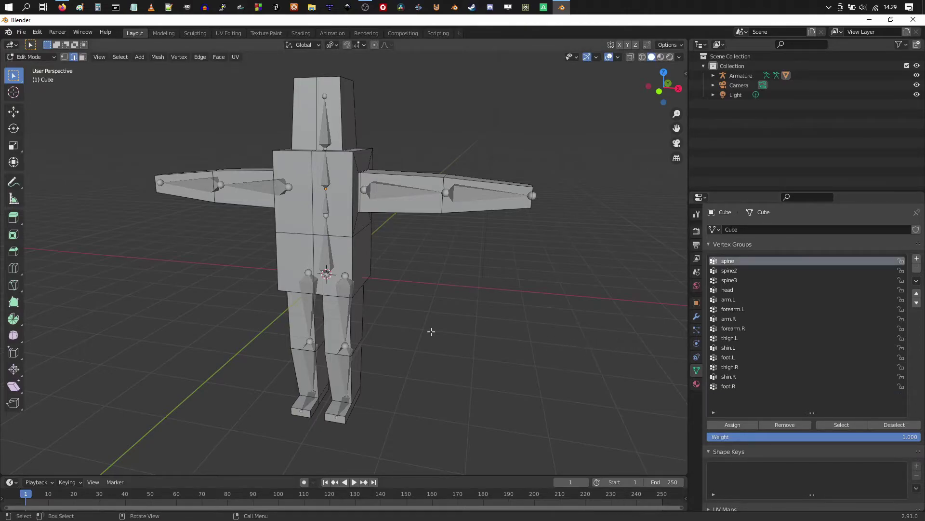
{"action": "middle_click_drag", "start_coordinate": [458, 313], "coordinate": [539, 314]}
{"action": "scroll", "coordinate": [407, 311], "scroll_direction": "up", "scroll_amount": 6}
{"action": "scroll", "coordinate": [412, 306], "scroll_direction": "down", "scroll_amount": 2}
{"action": "scroll", "coordinate": [353, 279], "scroll_direction": "down", "scroll_amount": 3}
{"action": "scroll", "coordinate": [446, 272], "scroll_direction": "up", "scroll_amount": 3}
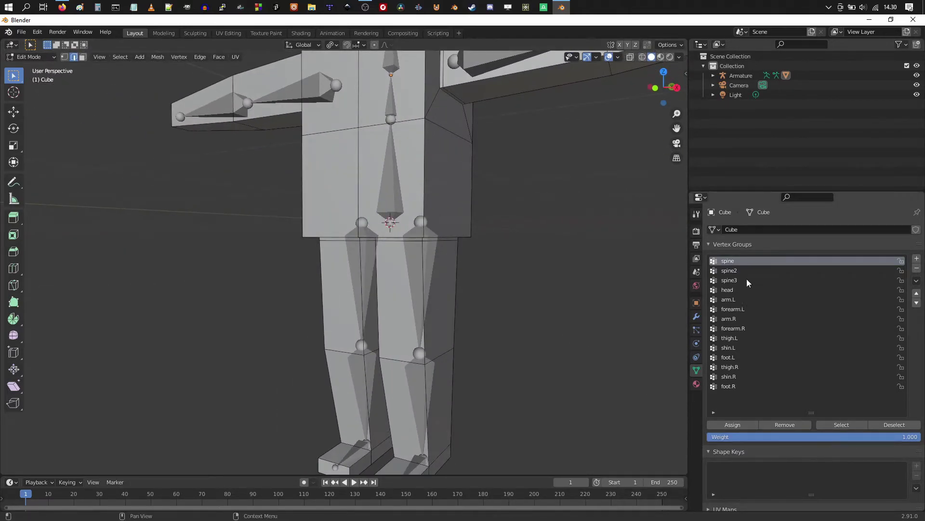
Select the spine group's faces and inspect the highlighted pelvis from several angles
{"action": "left_click", "coordinate": [841, 424]}
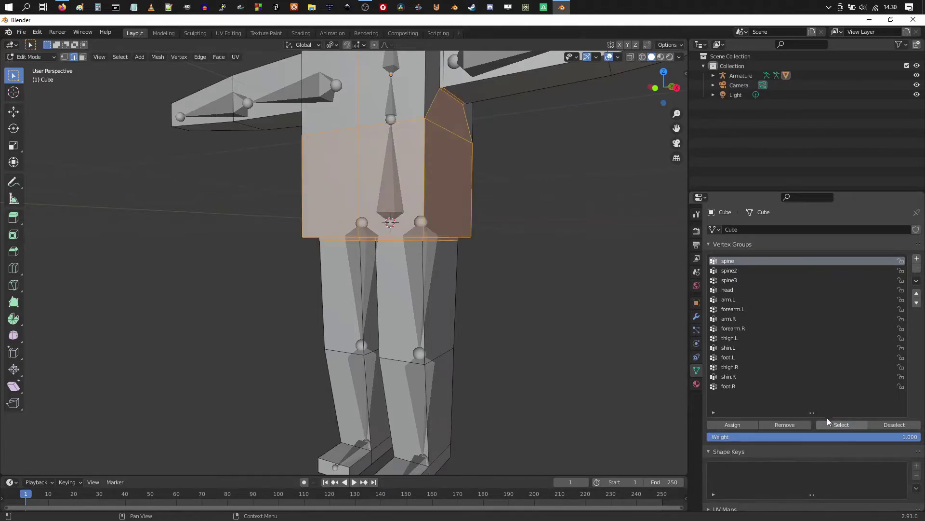
{"action": "middle_click_drag", "start_coordinate": [569, 251], "coordinate": [489, 306]}
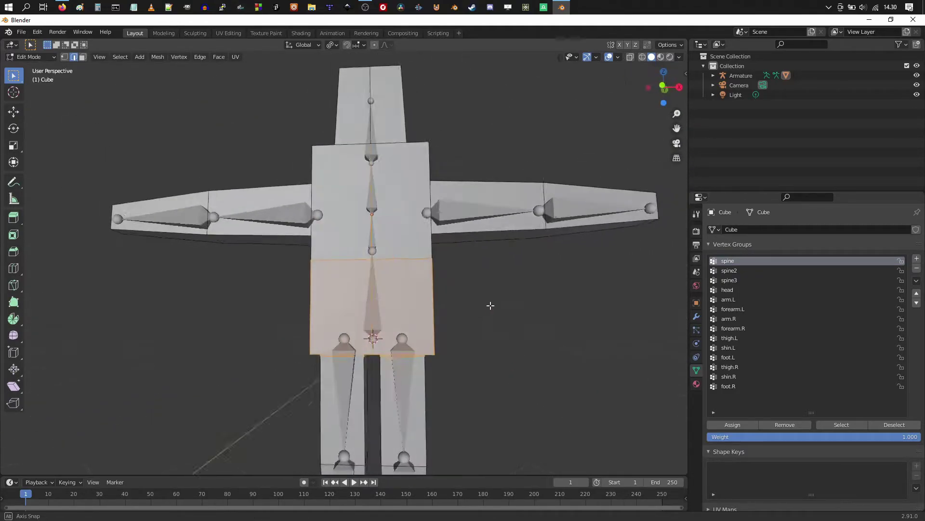
{"action": "middle_click_drag", "start_coordinate": [393, 283], "coordinate": [279, 327]}
{"action": "scroll", "coordinate": [352, 323], "scroll_direction": "up", "scroll_amount": 5}
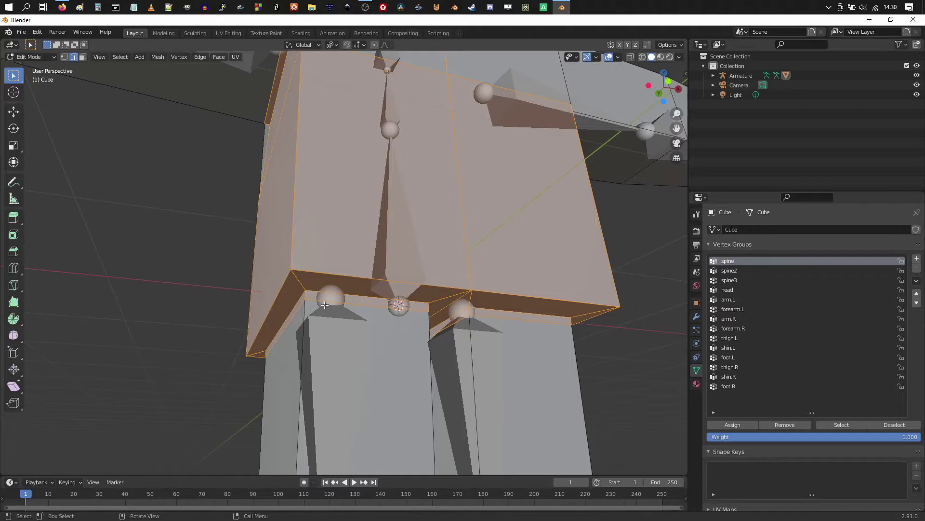
{"action": "scroll", "coordinate": [336, 299], "scroll_direction": "down", "scroll_amount": 2}
{"action": "middle_click_drag", "start_coordinate": [337, 299], "coordinate": [300, 260]}
{"action": "scroll", "coordinate": [439, 322], "scroll_direction": "down", "scroll_amount": 3}
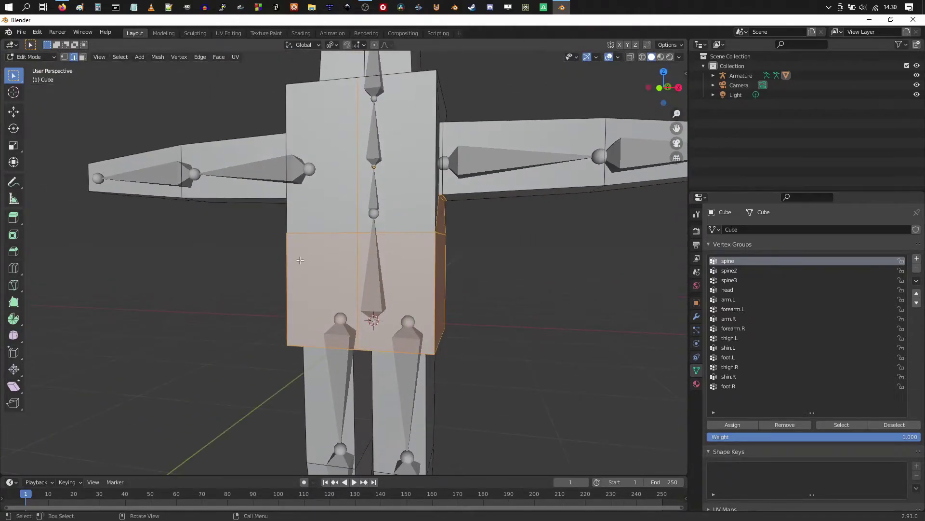
{"action": "middle_click_drag", "start_coordinate": [358, 265], "coordinate": [467, 365]}
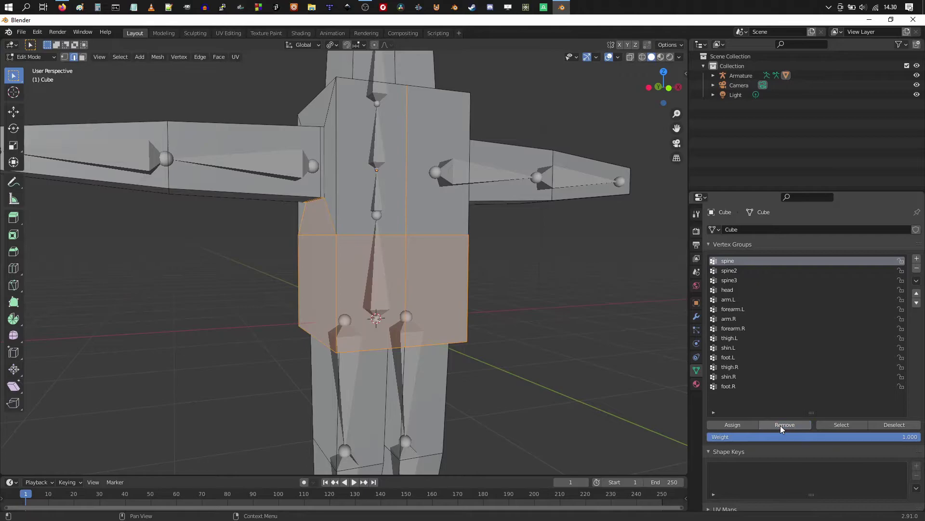
Deselect the pelvis faces and orbit to a side-on view of the legs
{"action": "left_click", "coordinate": [484, 307]}
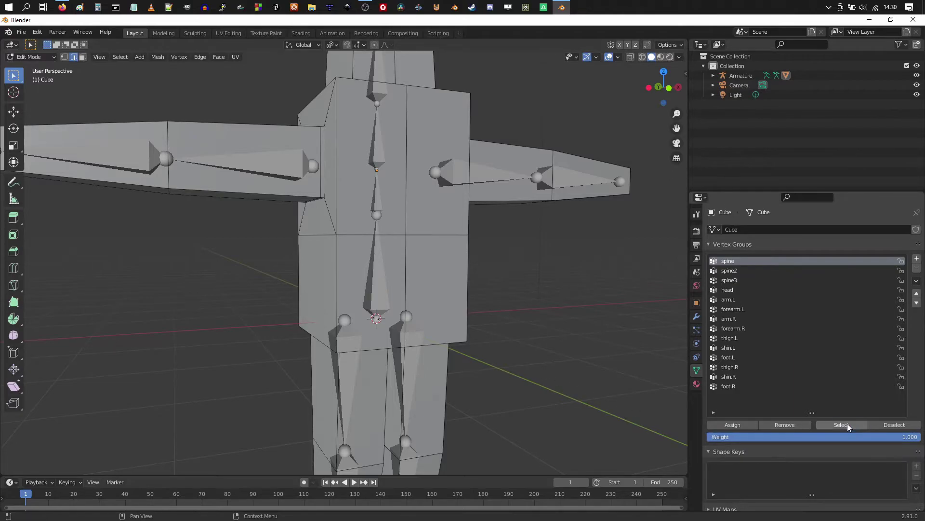
{"action": "middle_click_drag", "start_coordinate": [550, 337], "coordinate": [456, 337]}
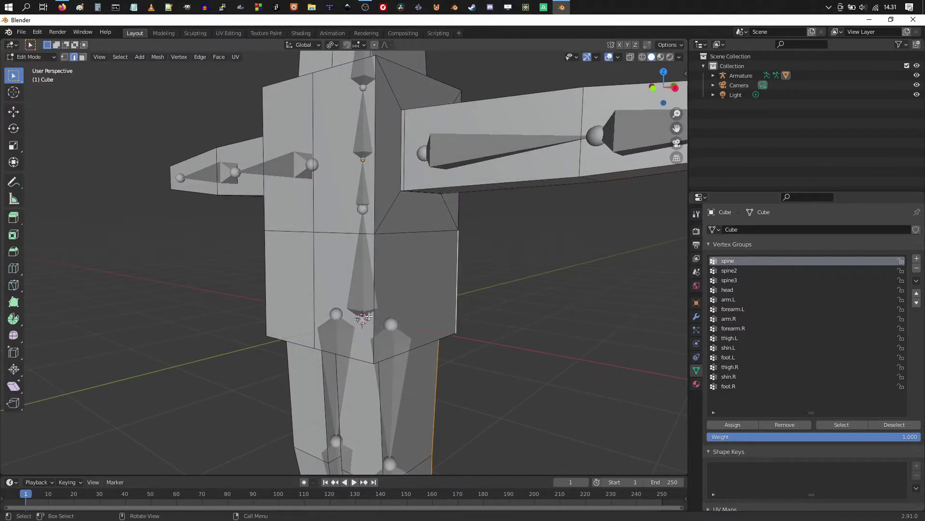
{"action": "scroll", "coordinate": [458, 342], "scroll_direction": "down", "scroll_amount": 3}
{"action": "middle_click_drag", "start_coordinate": [479, 374], "coordinate": [451, 316], "text": "shift"}
{"action": "scroll", "coordinate": [450, 316], "scroll_direction": "up", "scroll_amount": 4}
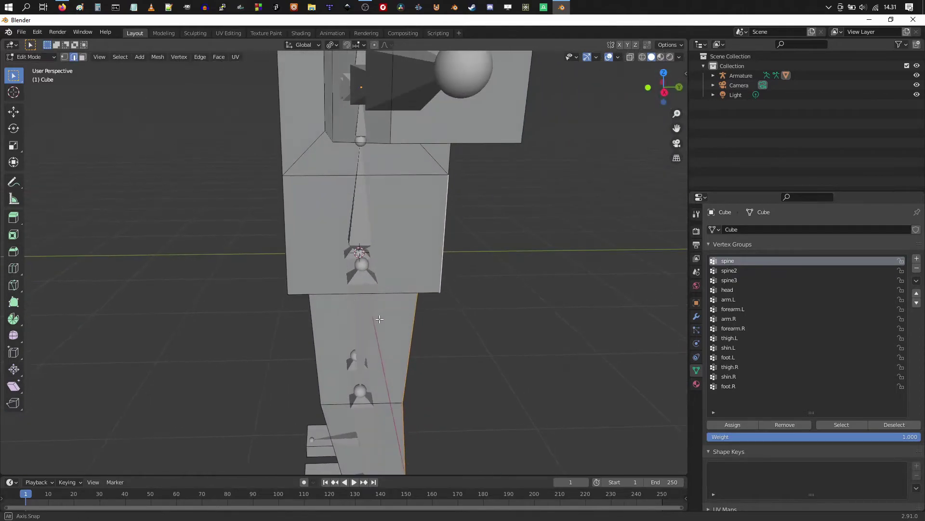
{"action": "middle_click_drag", "start_coordinate": [366, 270], "coordinate": [307, 227]}
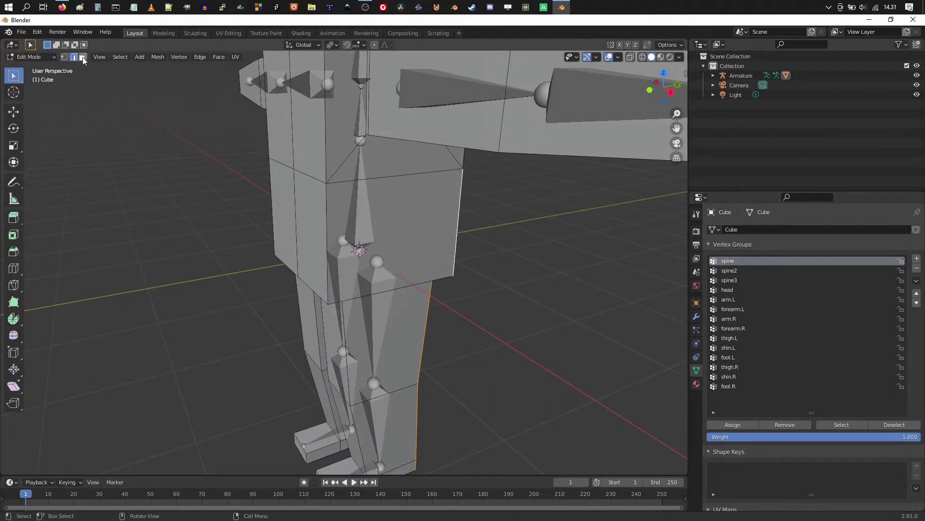
Switch the mesh to Face select mode and view the torso from below
{"action": "left_click", "coordinate": [83, 57]}
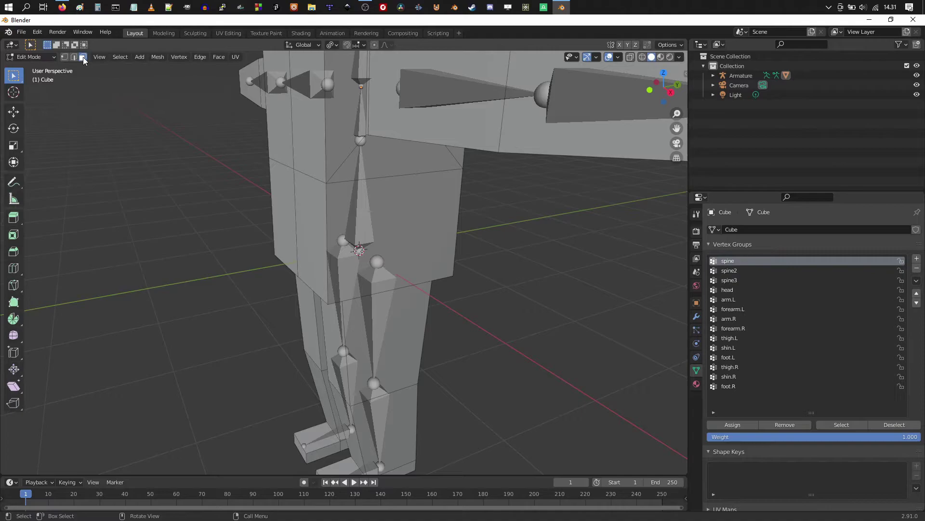
{"action": "middle_click_drag", "start_coordinate": [140, 131], "coordinate": [451, 272]}
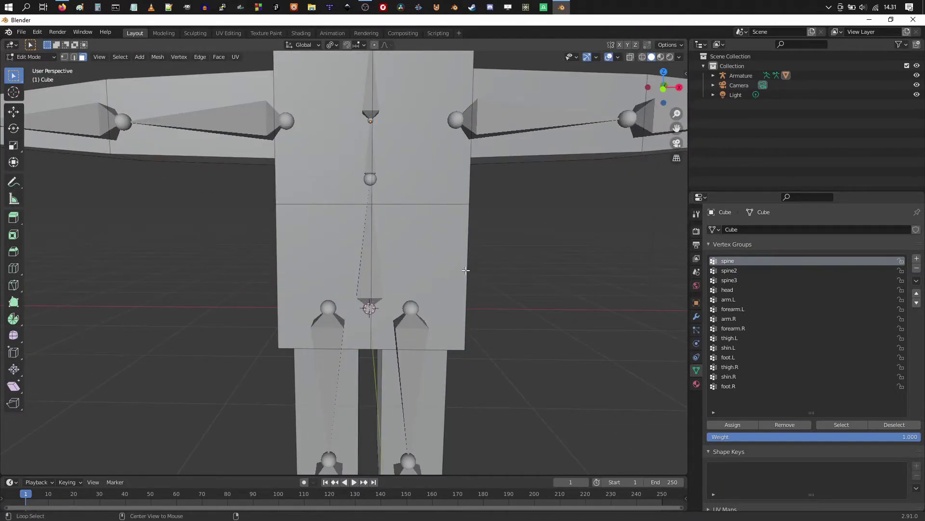
{"action": "scroll", "coordinate": [480, 272], "scroll_direction": "down", "scroll_amount": 3}
{"action": "middle_click_drag", "start_coordinate": [480, 273], "coordinate": [300, 243]}
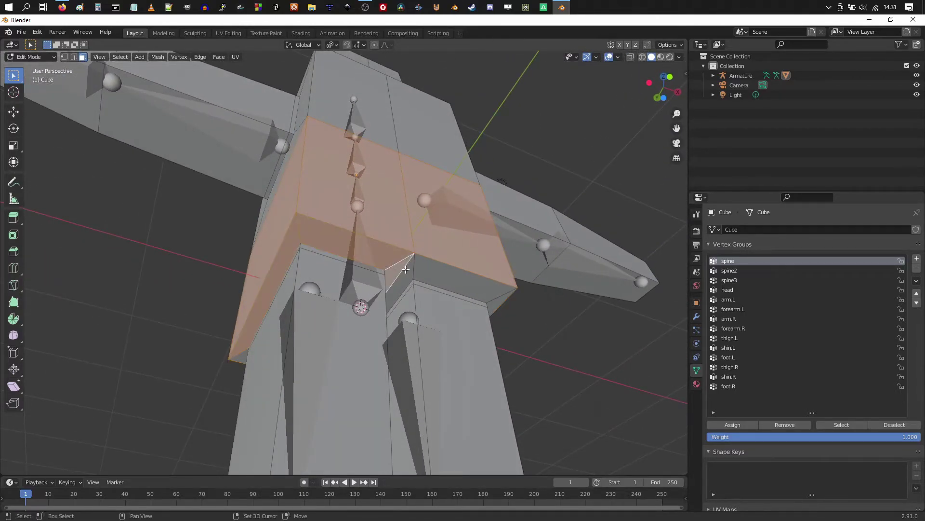
{"action": "middle_click_drag", "start_coordinate": [429, 273], "coordinate": [482, 314]}
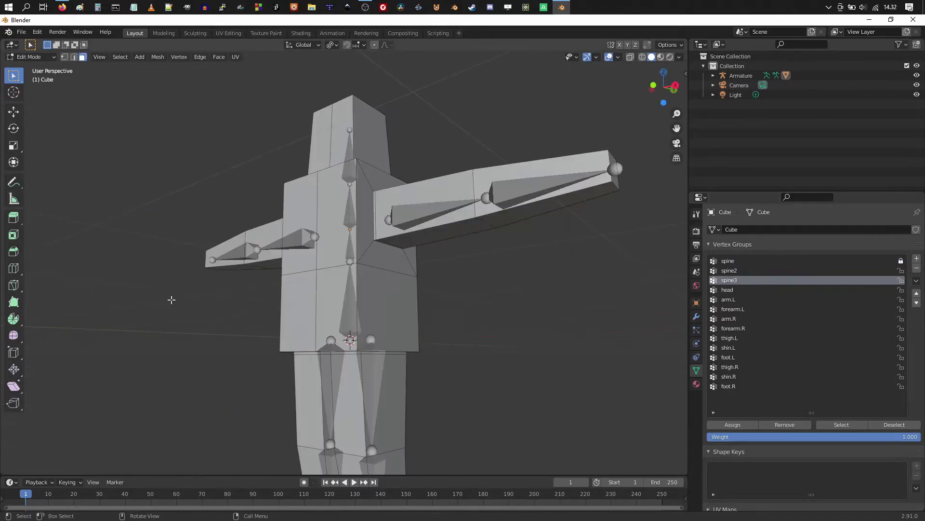
Make spine2 the active vertex group
{"action": "middle_click_drag", "start_coordinate": [171, 302], "coordinate": [442, 285]}
{"action": "scroll", "coordinate": [472, 288], "scroll_direction": "up", "scroll_amount": 2}
{"action": "left_click", "coordinate": [735, 270]}
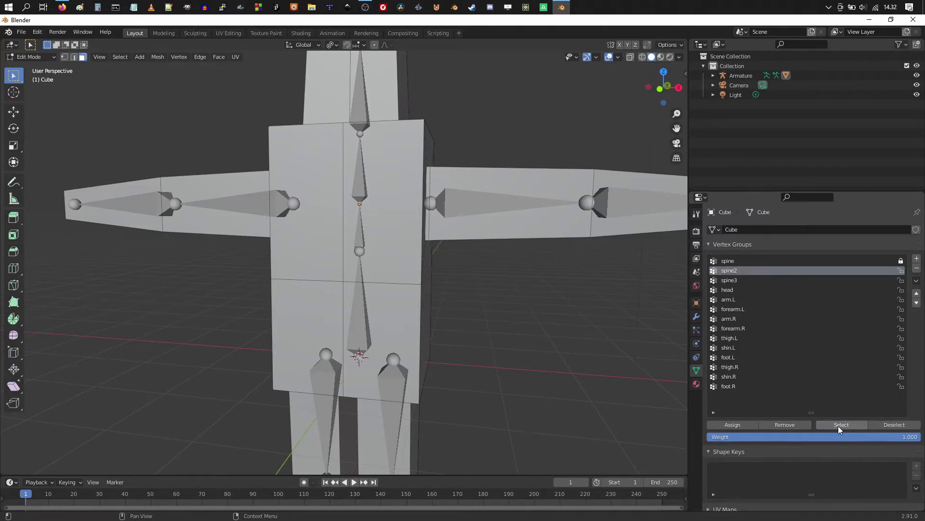
{"action": "middle_click_drag", "start_coordinate": [655, 374], "coordinate": [477, 318]}
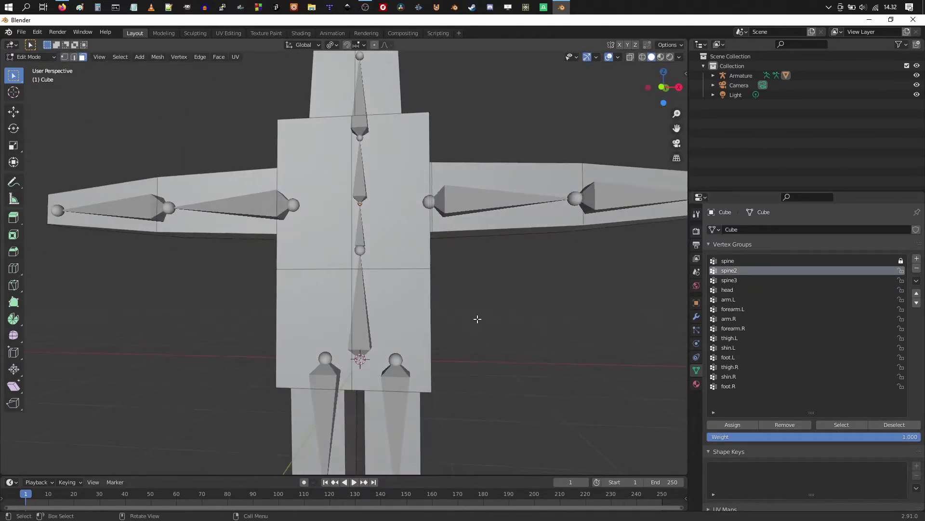
{"action": "scroll", "coordinate": [477, 318], "scroll_direction": "down", "scroll_amount": 2}
{"action": "middle_click_drag", "start_coordinate": [492, 351], "coordinate": [432, 310]}
{"action": "scroll", "coordinate": [486, 324], "scroll_direction": "down", "scroll_amount": 2}
{"action": "scroll", "coordinate": [435, 318], "scroll_direction": "up", "scroll_amount": 3}
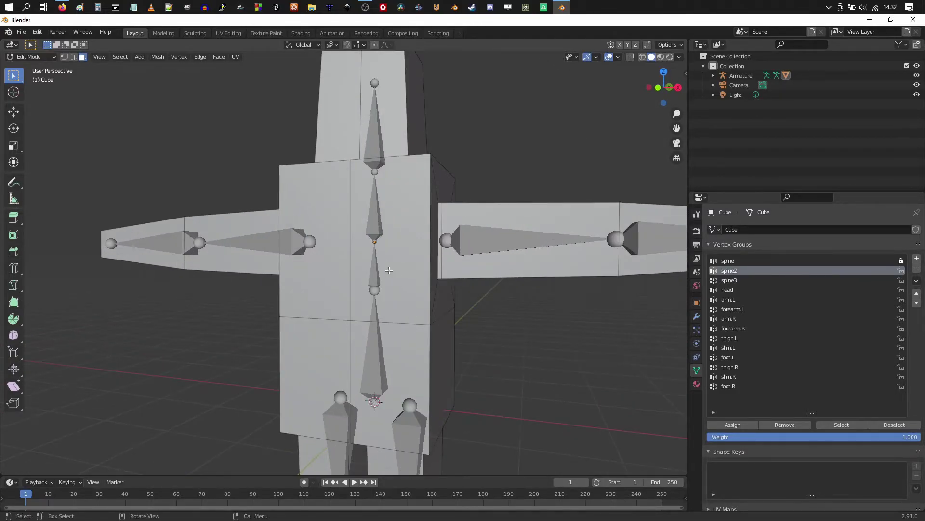
{"action": "middle_click_drag", "start_coordinate": [389, 270], "coordinate": [426, 269], "text": "shift"}
Make spine3 active, clear the selection and select spine3's current faces
{"action": "left_click", "coordinate": [729, 284]}
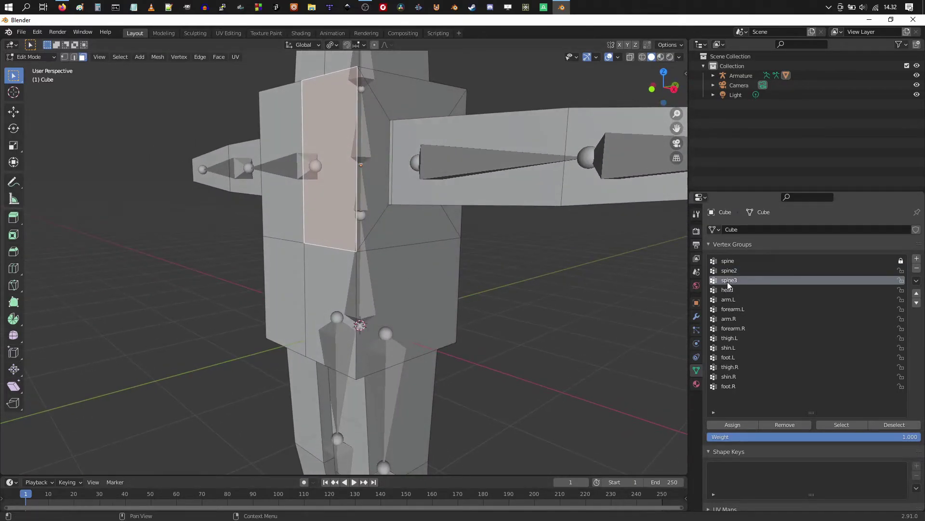
{"action": "key", "text": "alt+a"}
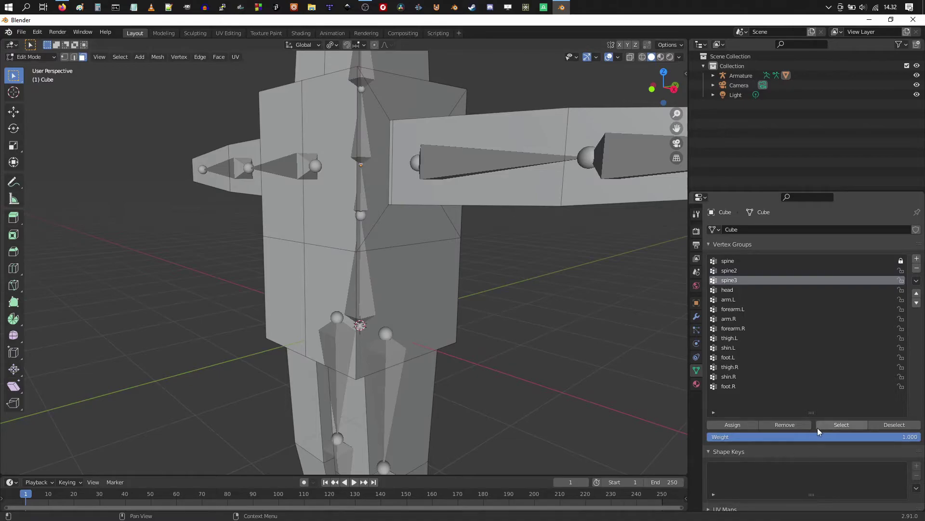
{"action": "left_click", "coordinate": [827, 428]}
{"action": "middle_click_drag", "start_coordinate": [506, 347], "coordinate": [460, 337]}
{"action": "scroll", "coordinate": [500, 378], "scroll_direction": "up", "scroll_amount": 3}
{"action": "scroll", "coordinate": [373, 368], "scroll_direction": "down", "scroll_amount": 5}
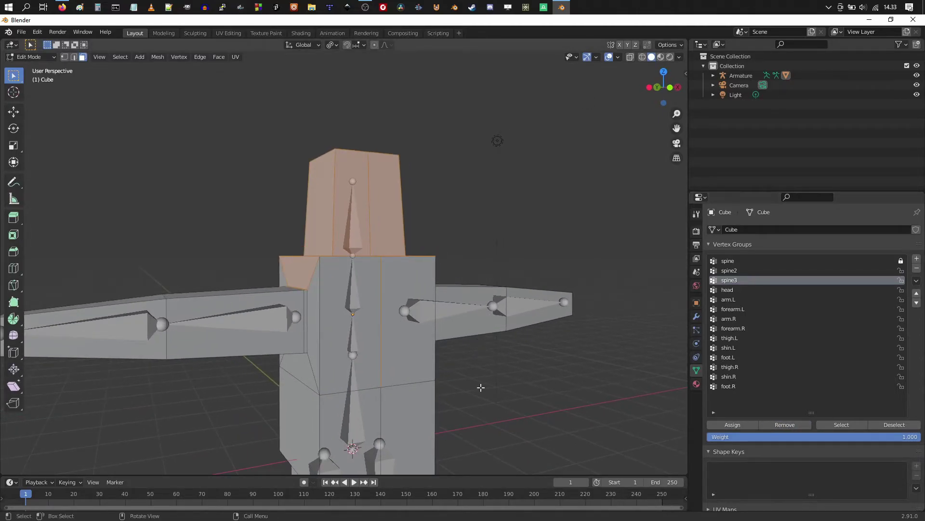
Select the chest faces: front, left side, shoulder top and the small neck face
{"action": "key", "text": "alt+a"}
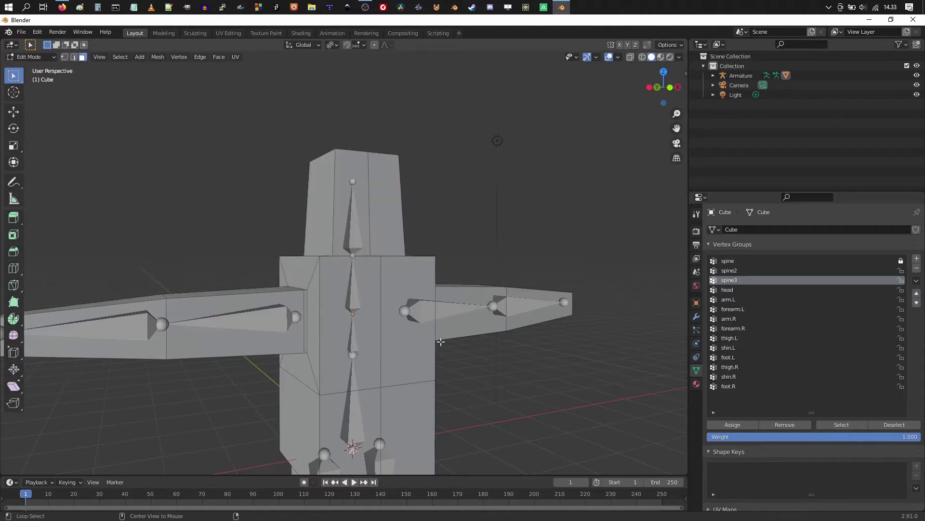
{"action": "middle_click_drag", "start_coordinate": [409, 309], "coordinate": [370, 311]}
{"action": "left_click", "coordinate": [371, 311]}
{"action": "left_click", "coordinate": [429, 309], "text": "shift"}
{"action": "middle_click_drag", "start_coordinate": [429, 308], "coordinate": [312, 265]}
{"action": "left_click", "coordinate": [345, 347], "text": "shift"}
{"action": "left_click", "coordinate": [333, 304], "text": "shift"}
{"action": "left_click", "coordinate": [312, 265], "text": "shift"}
{"action": "left_click", "coordinate": [326, 294], "text": "shift"}
{"action": "left_click", "coordinate": [314, 299], "text": "shift"}
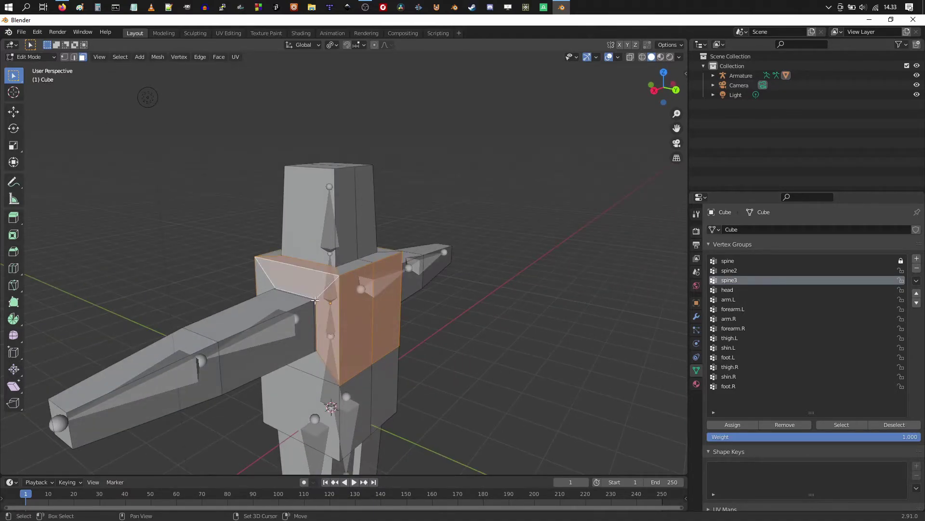
{"action": "middle_click_drag", "start_coordinate": [269, 281], "coordinate": [354, 298]}
{"action": "left_click", "coordinate": [355, 298], "text": "shift"}
Clear the chest selection and reselect the spine3 group's faces to verify them
{"action": "middle_click_drag", "start_coordinate": [472, 298], "coordinate": [582, 336]}
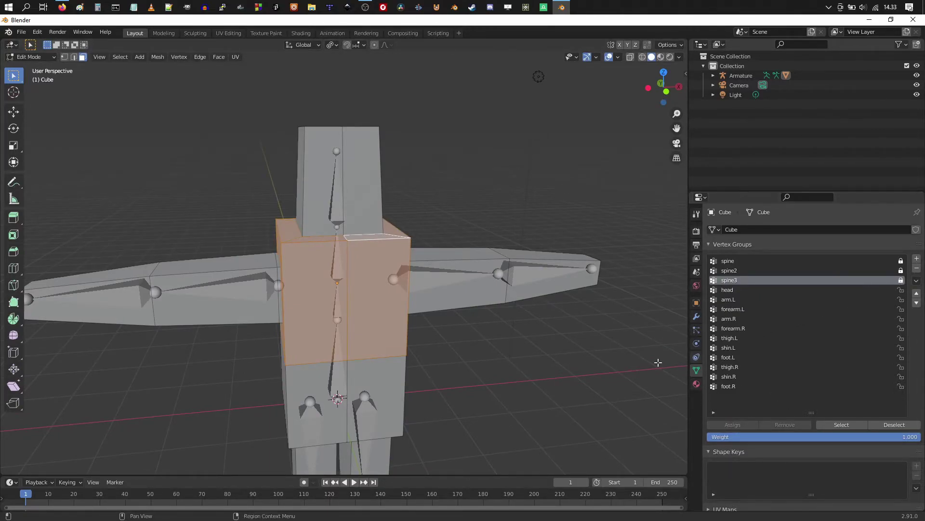
{"action": "left_click", "coordinate": [535, 368]}
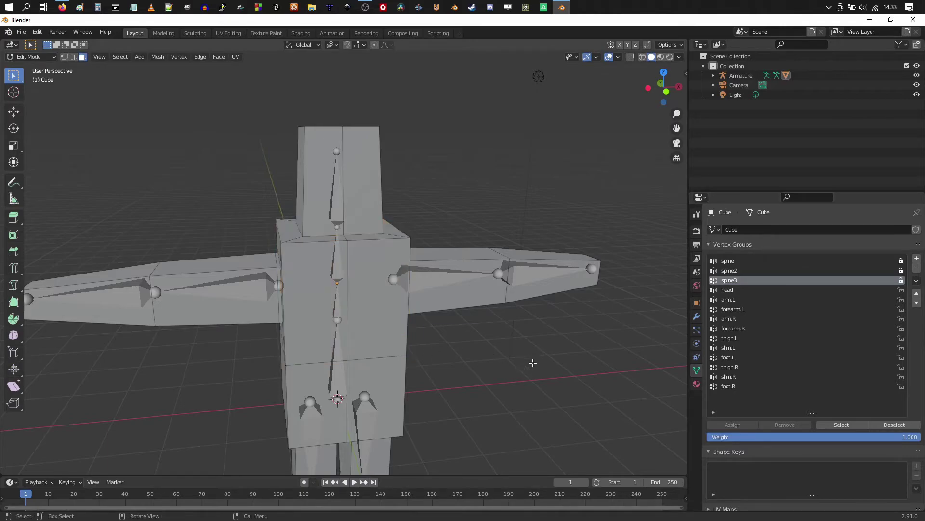
{"action": "left_click", "coordinate": [841, 426]}
{"action": "middle_click_drag", "start_coordinate": [506, 313], "coordinate": [470, 294]}
Clear the torso selection and make head the active vertex group
{"action": "key", "text": "alt+a"}
{"action": "scroll", "coordinate": [458, 309], "scroll_direction": "up", "scroll_amount": 4}
{"action": "left_click", "coordinate": [725, 295]}
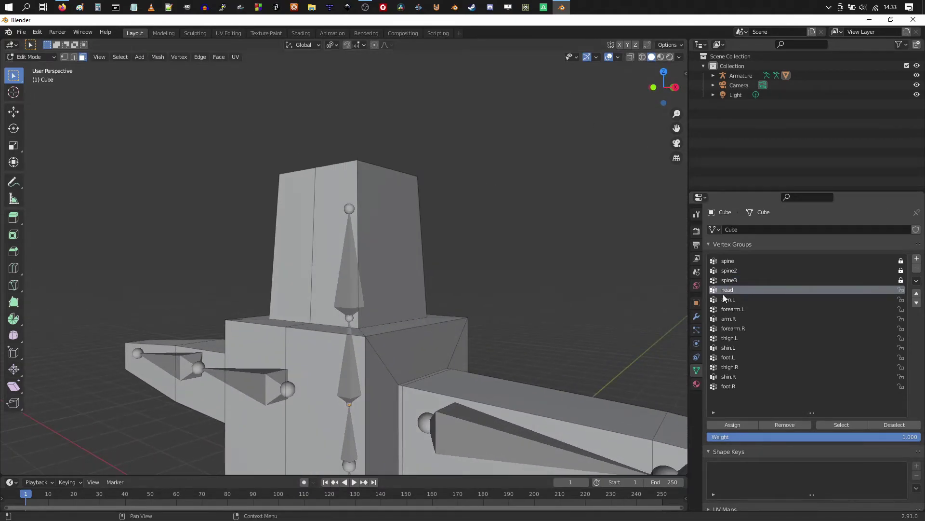
{"action": "scroll", "coordinate": [530, 217], "scroll_direction": "down", "scroll_amount": 5}
{"action": "middle_click_drag", "start_coordinate": [531, 217], "coordinate": [554, 183]}
{"action": "scroll", "coordinate": [564, 164], "scroll_direction": "up", "scroll_amount": 5}
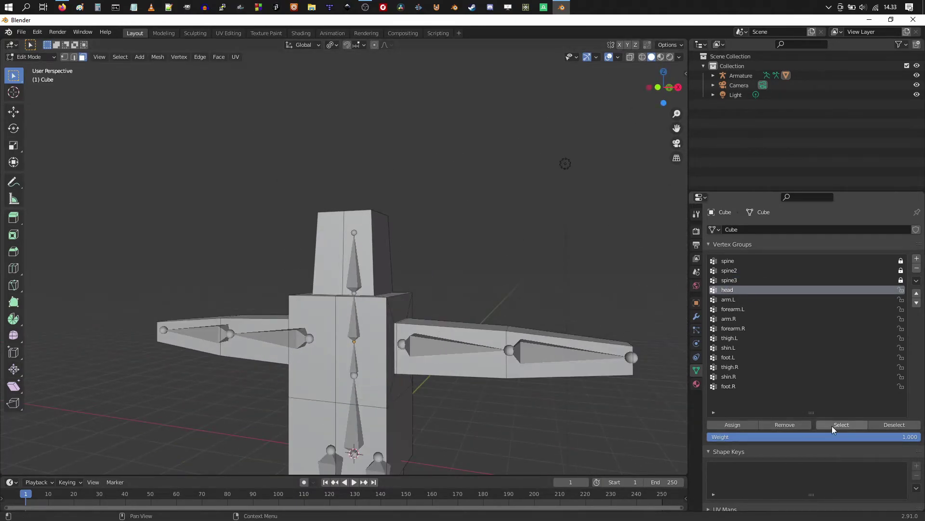
{"action": "middle_click_drag", "start_coordinate": [676, 366], "coordinate": [409, 343]}
{"action": "middle_click_drag", "start_coordinate": [449, 310], "coordinate": [452, 310]}
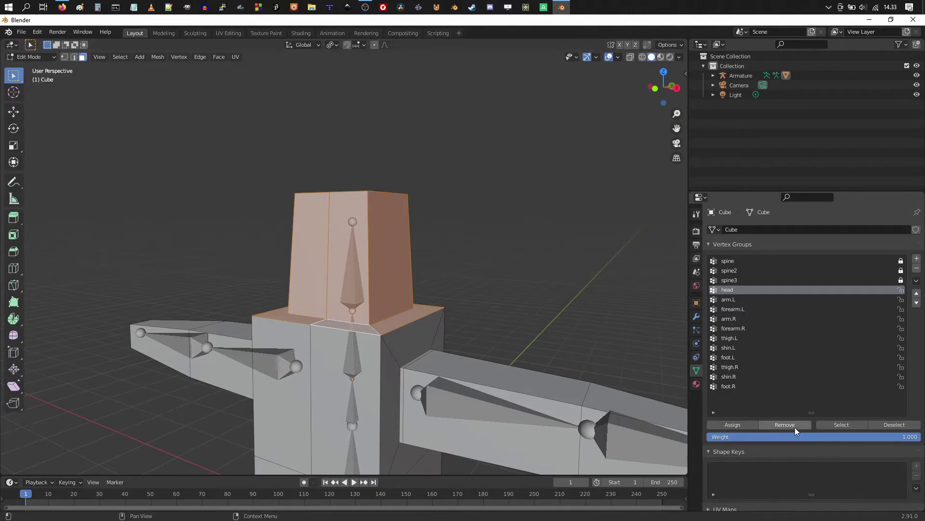
Select the head's loop of side faces plus its top face
{"action": "left_click", "coordinate": [469, 310]}
{"action": "middle_click_drag", "start_coordinate": [469, 310], "coordinate": [448, 260]}
{"action": "left_click", "coordinate": [365, 245]}
{"action": "left_click", "coordinate": [365, 245], "text": "alt"}
{"action": "left_click", "coordinate": [369, 225], "text": "shift"}
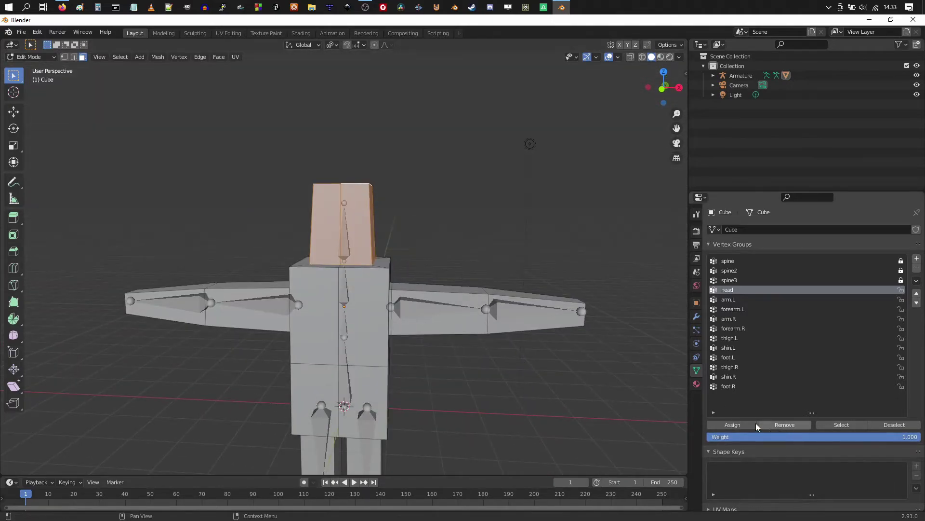
Assign the selected faces to the head group and lock it
{"action": "left_click", "coordinate": [742, 424]}
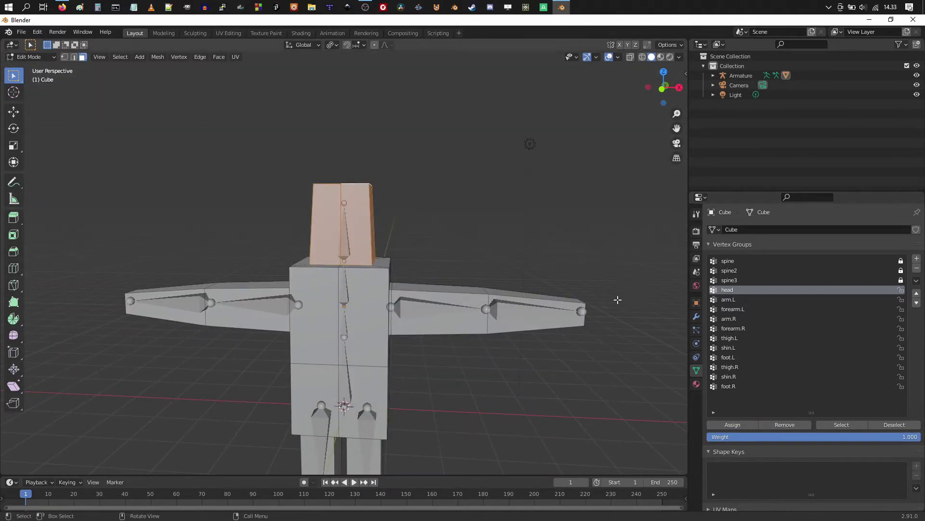
{"action": "left_click", "coordinate": [900, 290]}
{"action": "middle_click_drag", "start_coordinate": [449, 292], "coordinate": [639, 346]}
{"action": "scroll", "coordinate": [415, 309], "scroll_direction": "up", "scroll_amount": 4}
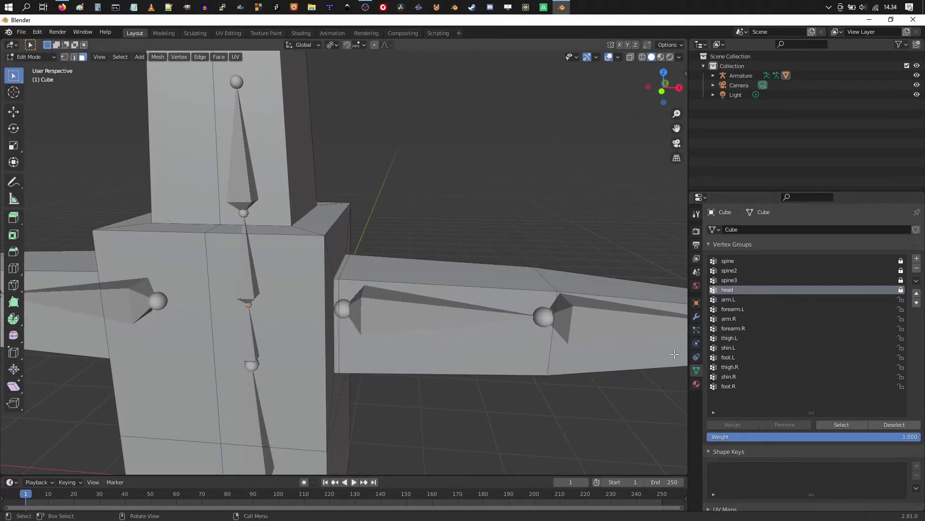
Make arm.L the active vertex group and select its existing faces
{"action": "left_click", "coordinate": [727, 300]}
{"action": "left_click", "coordinate": [832, 424]}
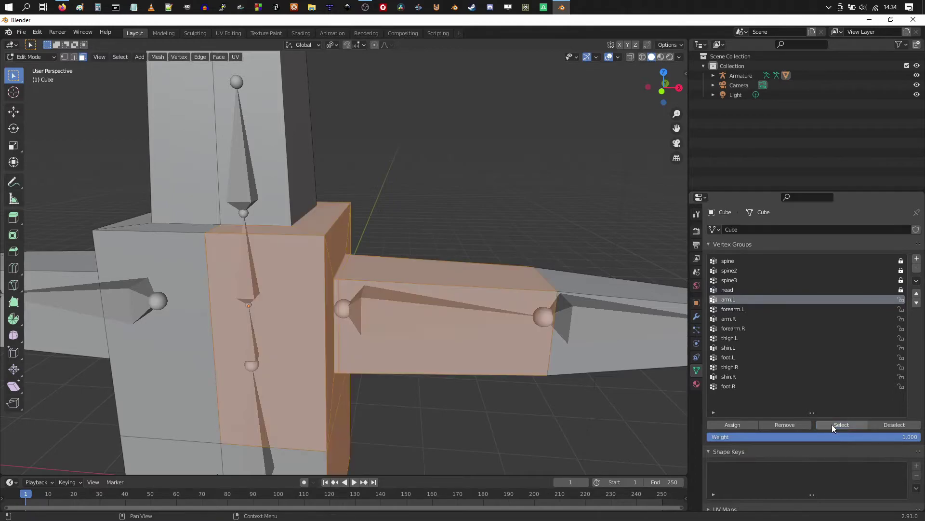
{"action": "scroll", "coordinate": [520, 320], "scroll_direction": "down", "scroll_amount": 5}
{"action": "middle_click_drag", "start_coordinate": [520, 320], "coordinate": [477, 320]}
{"action": "scroll", "coordinate": [432, 300], "scroll_direction": "up", "scroll_amount": 2}
Clear the selection and select only the left upper arm's face loop
{"action": "key", "text": "alt+a"}
{"action": "scroll", "coordinate": [351, 267], "scroll_direction": "up", "scroll_amount": 5}
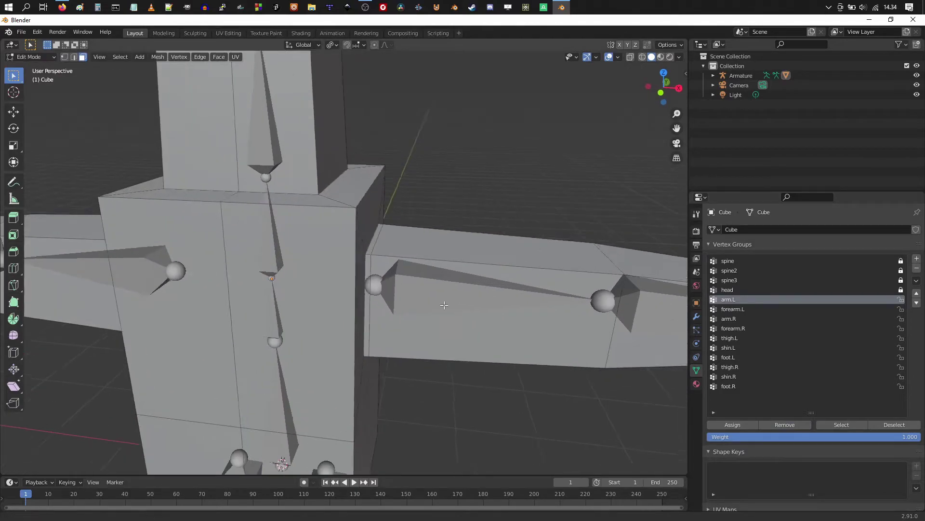
{"action": "middle_click_drag", "start_coordinate": [384, 286], "coordinate": [377, 319]}
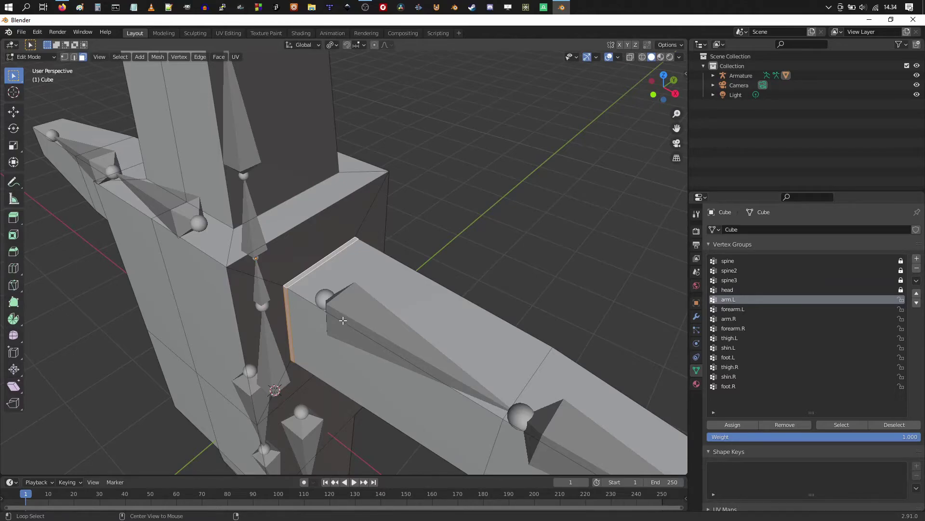
{"action": "left_click", "coordinate": [299, 313], "text": "alt"}
{"action": "left_click", "coordinate": [285, 288], "text": "alt+shift"}
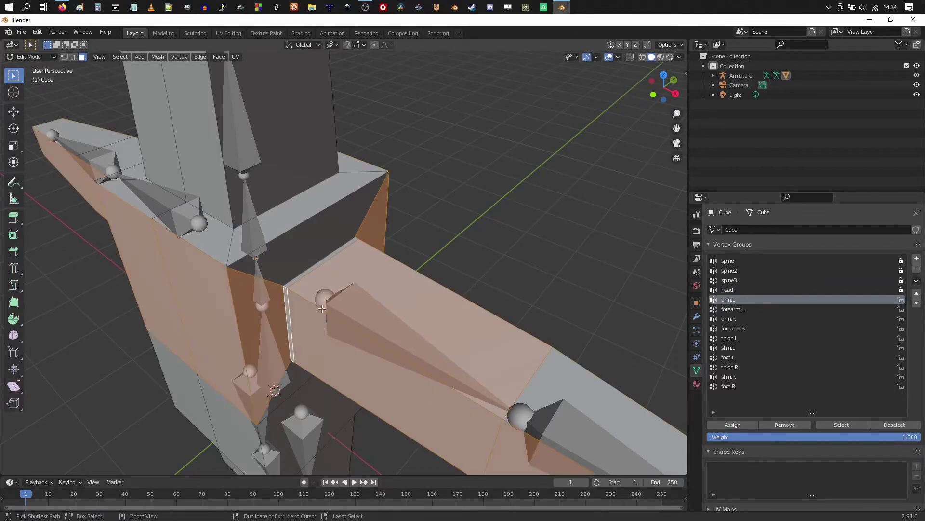
{"action": "key", "text": "ctrl+z"}
{"action": "key", "text": "ctrl+z"}
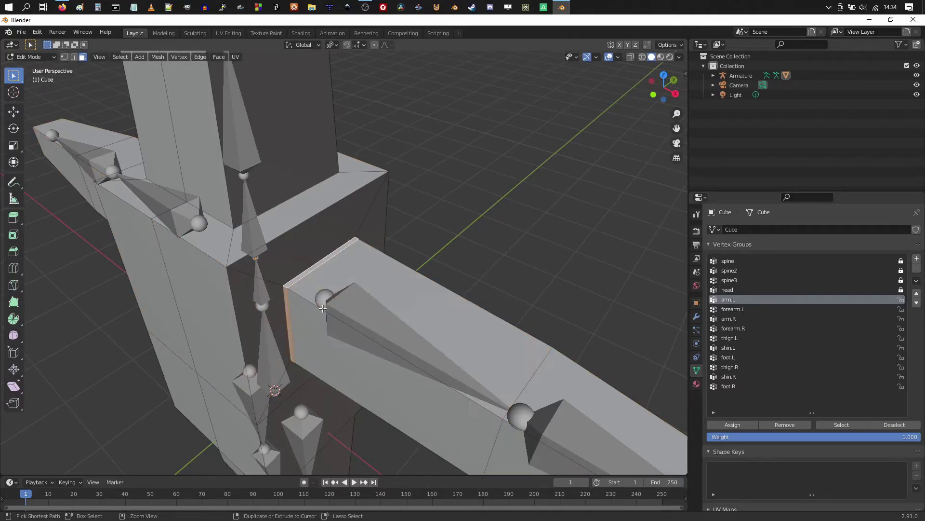
{"action": "left_click", "coordinate": [362, 334], "text": "alt"}
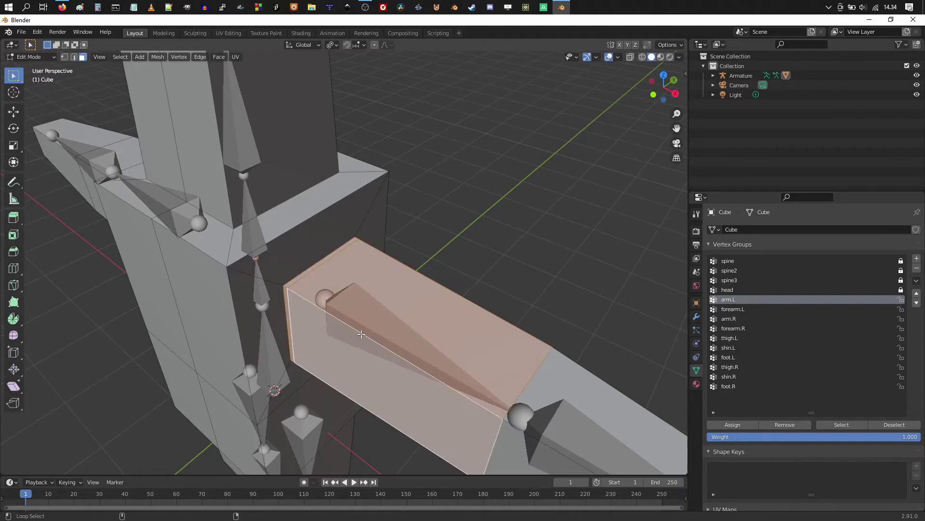
{"action": "middle_click_drag", "start_coordinate": [362, 334], "coordinate": [518, 332], "text": "alt"}
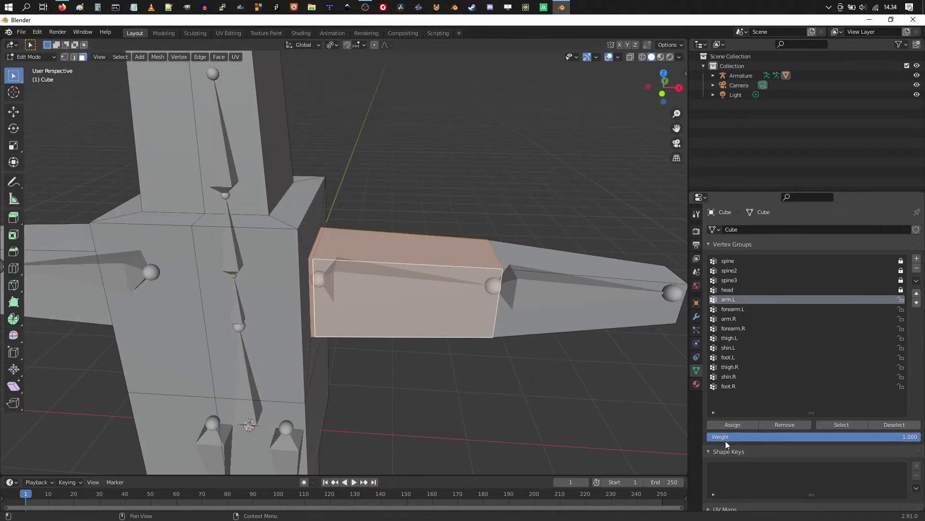
Lock arm.L, then deselect and reselect its faces to check them
{"action": "left_click", "coordinate": [901, 300]}
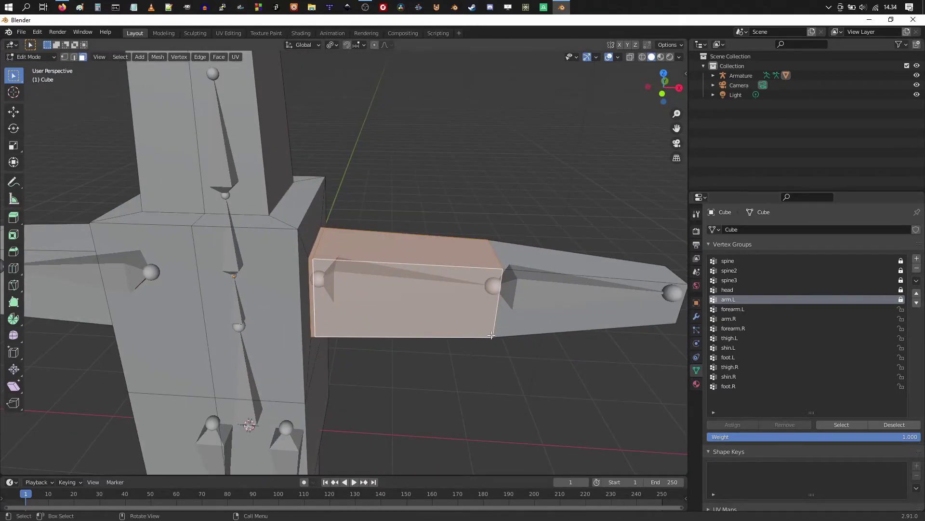
{"action": "scroll", "coordinate": [439, 330], "scroll_direction": "down", "scroll_amount": 5}
{"action": "left_click", "coordinate": [439, 330]}
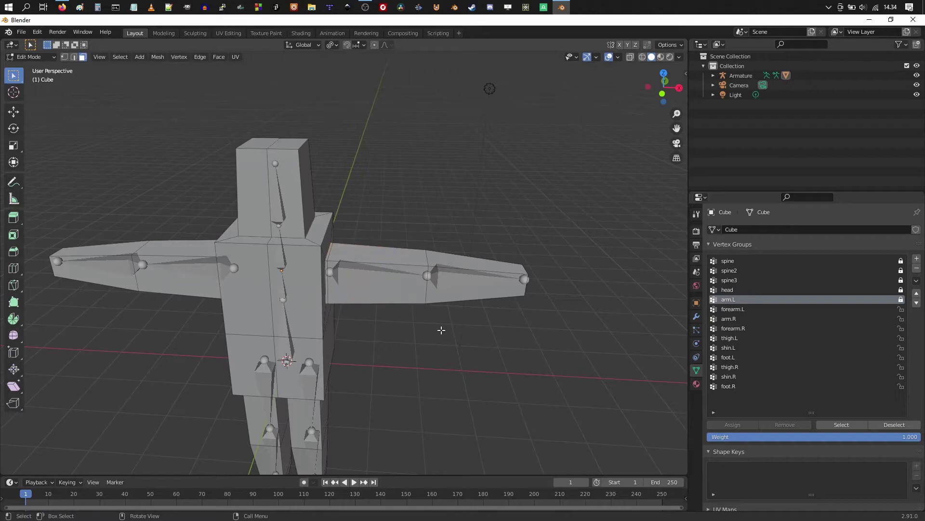
{"action": "left_click", "coordinate": [841, 425]}
{"action": "middle_click_drag", "start_coordinate": [463, 323], "coordinate": [420, 359]}
Make forearm.L the active vertex group and select its current vertices
{"action": "scroll", "coordinate": [424, 356], "scroll_direction": "up", "scroll_amount": 2}
{"action": "left_click", "coordinate": [733, 309]}
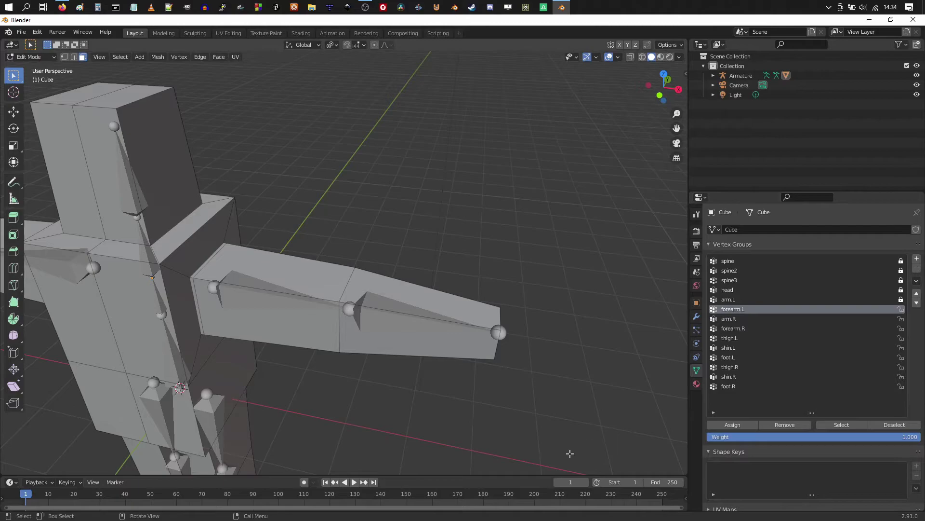
{"action": "scroll", "coordinate": [570, 454], "scroll_direction": "down", "scroll_amount": 3}
{"action": "scroll", "coordinate": [570, 453], "scroll_direction": "up", "scroll_amount": 4}
{"action": "left_click", "coordinate": [841, 425]}
{"action": "scroll", "coordinate": [527, 369], "scroll_direction": "down", "scroll_amount": 2}
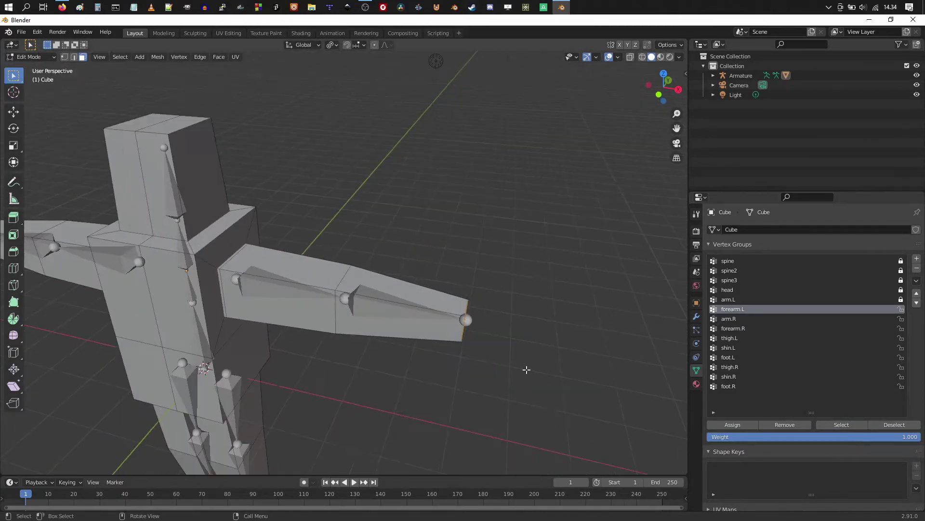
{"action": "middle_click_drag", "start_coordinate": [434, 328], "coordinate": [410, 376]}
{"action": "scroll", "coordinate": [425, 318], "scroll_direction": "up", "scroll_amount": 2}
{"action": "scroll", "coordinate": [429, 324], "scroll_direction": "up", "scroll_amount": 2}
{"action": "scroll", "coordinate": [429, 323], "scroll_direction": "down", "scroll_amount": 3}
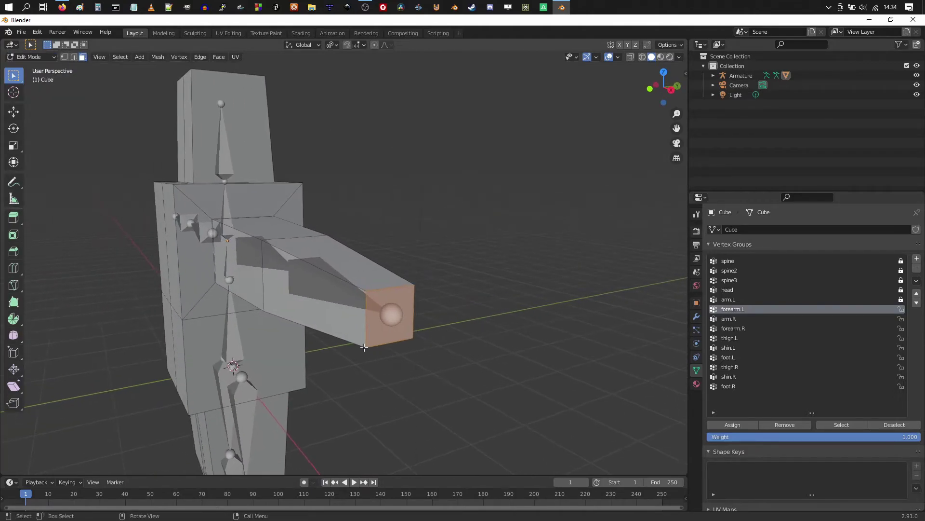
{"action": "scroll", "coordinate": [410, 375], "scroll_direction": "up", "scroll_amount": 3}
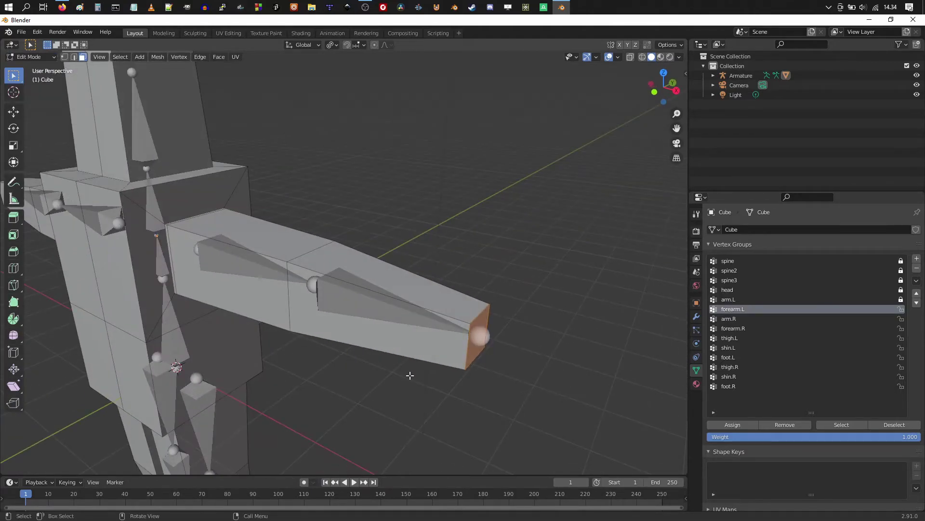
Assign the left forearm's ring of faces to forearm.L and check it from other angles
{"action": "left_click", "coordinate": [367, 289], "text": "alt"}
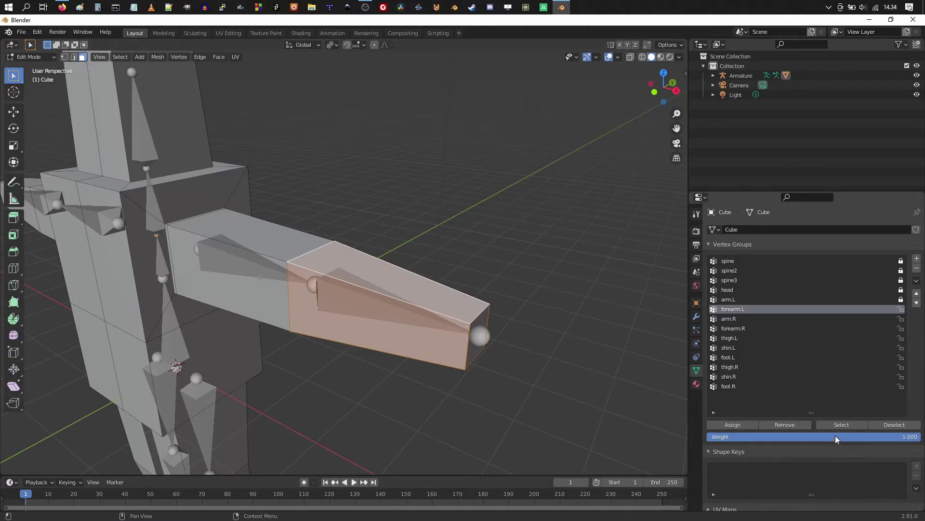
{"action": "left_click", "coordinate": [732, 426]}
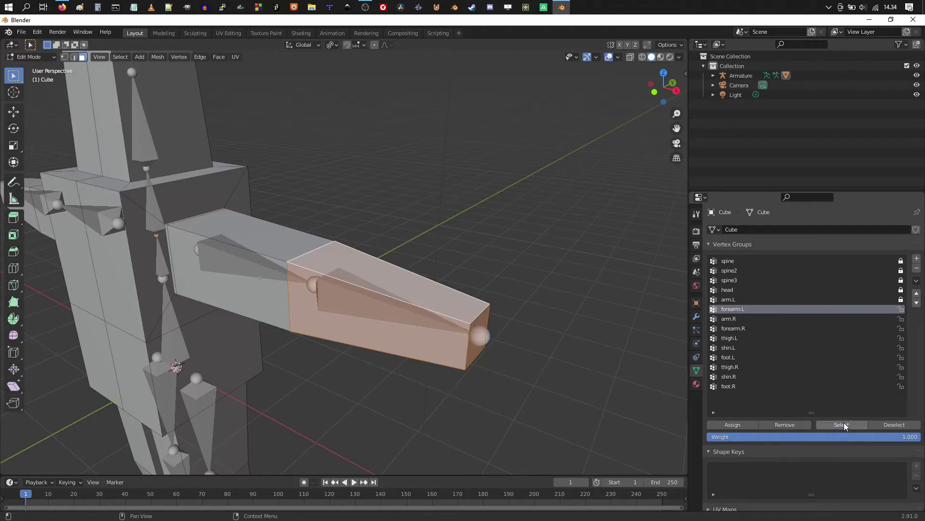
{"action": "middle_click_drag", "start_coordinate": [506, 362], "coordinate": [585, 371]}
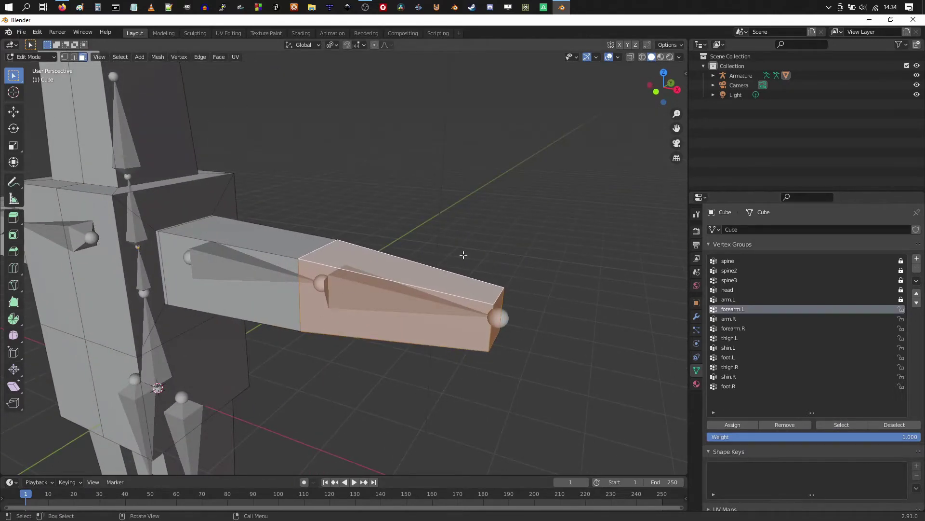
{"action": "middle_click_drag", "start_coordinate": [463, 254], "coordinate": [431, 334]}
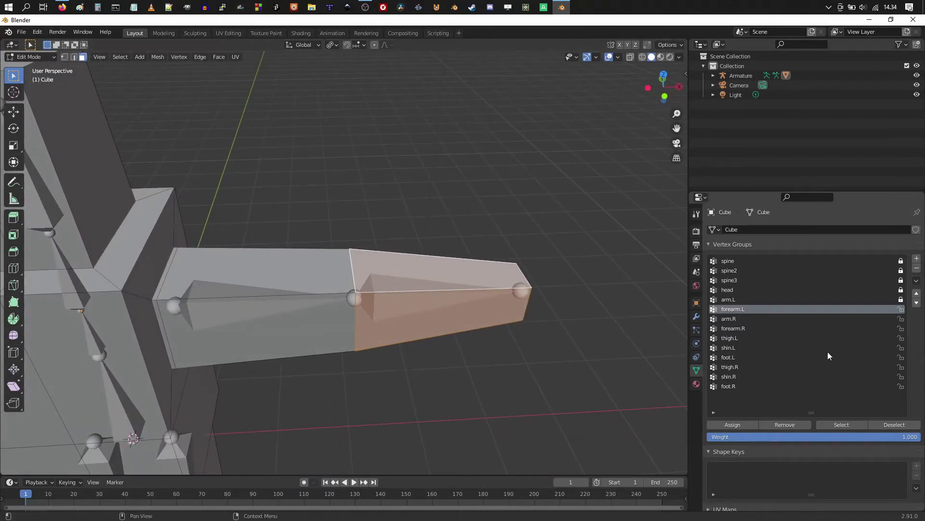
{"action": "scroll", "coordinate": [483, 316], "scroll_direction": "down", "scroll_amount": 3}
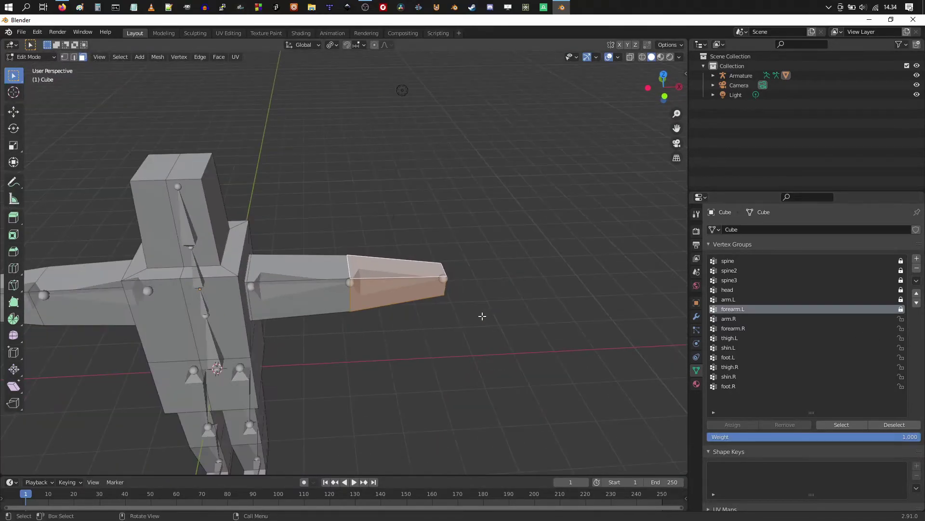
{"action": "middle_click_drag", "start_coordinate": [397, 322], "coordinate": [593, 338]}
Assign the right upper arm and forearm faces to arm.R and forearm.R, and lock both
{"action": "key", "text": "alt+a"}
{"action": "left_click", "coordinate": [729, 319]}
{"action": "left_click", "coordinate": [835, 430]}
{"action": "left_click", "coordinate": [901, 318]}
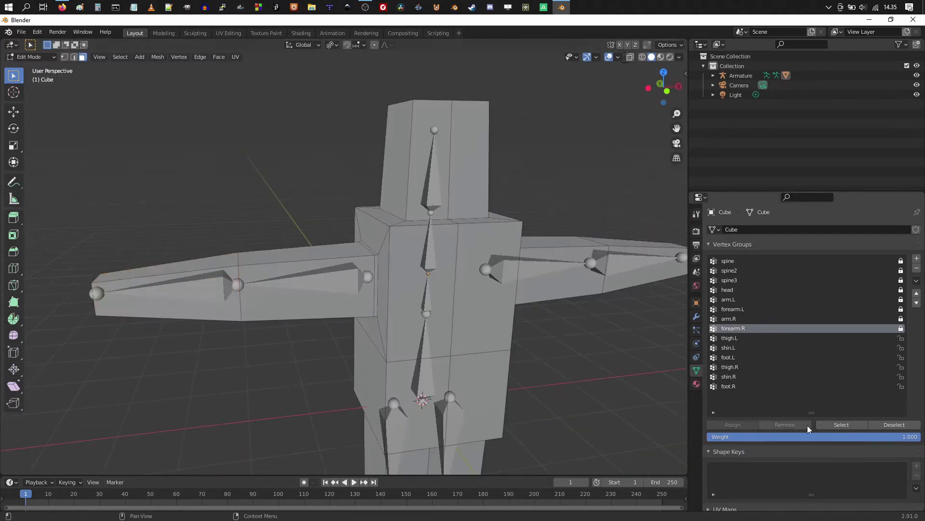
{"action": "left_click", "coordinate": [901, 328]}
{"action": "left_click", "coordinate": [729, 348]}
Assign the left thigh and shin faces to thigh.L and shin.L, and lock both
{"action": "left_click", "coordinate": [841, 425]}
{"action": "left_click", "coordinate": [729, 376]}
{"action": "left_click", "coordinate": [842, 424]}
{"action": "left_click", "coordinate": [729, 348]}
{"action": "left_click", "coordinate": [841, 424]}
{"action": "scroll", "coordinate": [467, 289], "scroll_direction": "up", "scroll_amount": 5}
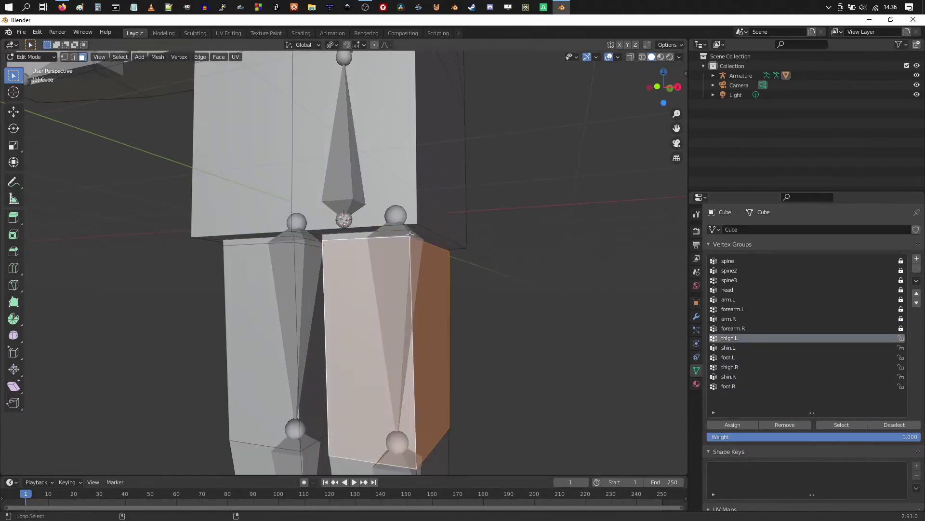
{"action": "left_click", "coordinate": [900, 338]}
{"action": "left_click", "coordinate": [729, 358]}
Assign the left foot to foot.L and lock foot.L, thigh.R, shin.R and foot.R
{"action": "left_click", "coordinate": [841, 425]}
{"action": "middle_click_drag", "start_coordinate": [467, 395], "coordinate": [389, 340]}
{"action": "left_click", "coordinate": [900, 348]}
{"action": "left_click", "coordinate": [901, 357]}
{"action": "left_click", "coordinate": [729, 386]}
{"action": "left_click", "coordinate": [901, 386]}
{"action": "left_click", "coordinate": [901, 376]}
{"action": "left_click", "coordinate": [901, 366]}
{"action": "left_click", "coordinate": [729, 367]}
{"action": "left_click", "coordinate": [894, 425]}
{"action": "scroll", "coordinate": [389, 340], "scroll_direction": "down", "scroll_amount": 5}
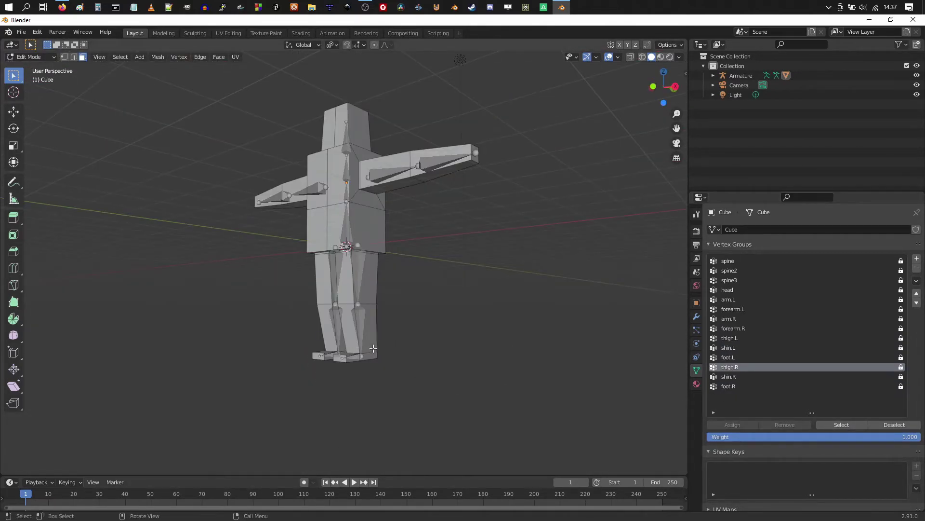
Toggle out of Edit Mode and back, then bring up the interaction mode list
{"action": "middle_click_drag", "start_coordinate": [384, 338], "coordinate": [344, 337]}
{"action": "key", "text": "Tab"}
{"action": "key", "text": "Tab"}
{"action": "scroll", "coordinate": [388, 324], "scroll_direction": "up", "scroll_amount": 2}
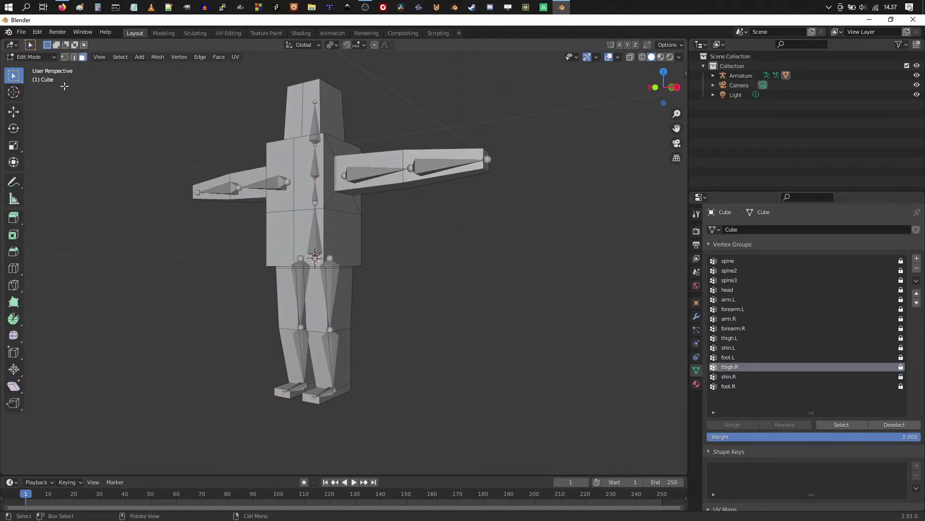
{"action": "left_click", "coordinate": [50, 57]}
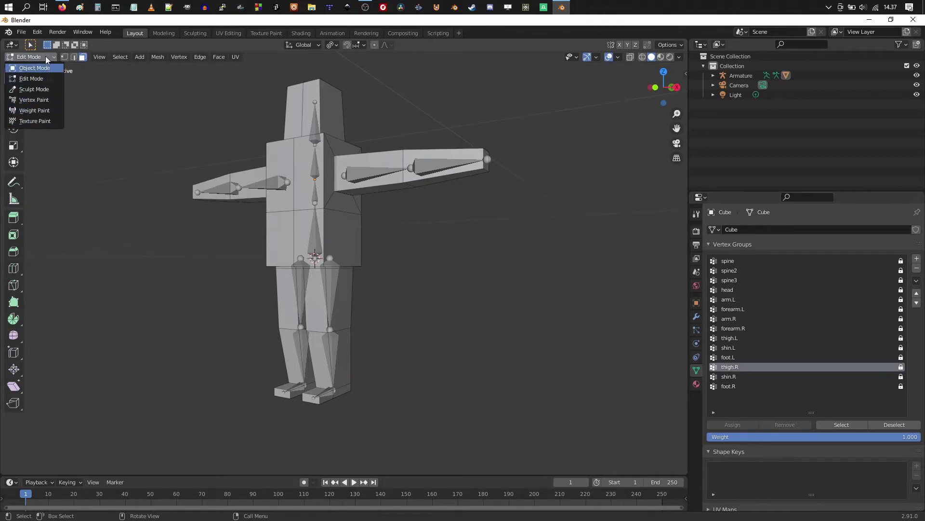
Select the armature and test-rotate thigh.L and shin.L, cancelling each back to rest
{"action": "left_click", "coordinate": [35, 68]}
{"action": "left_click", "coordinate": [314, 215]}
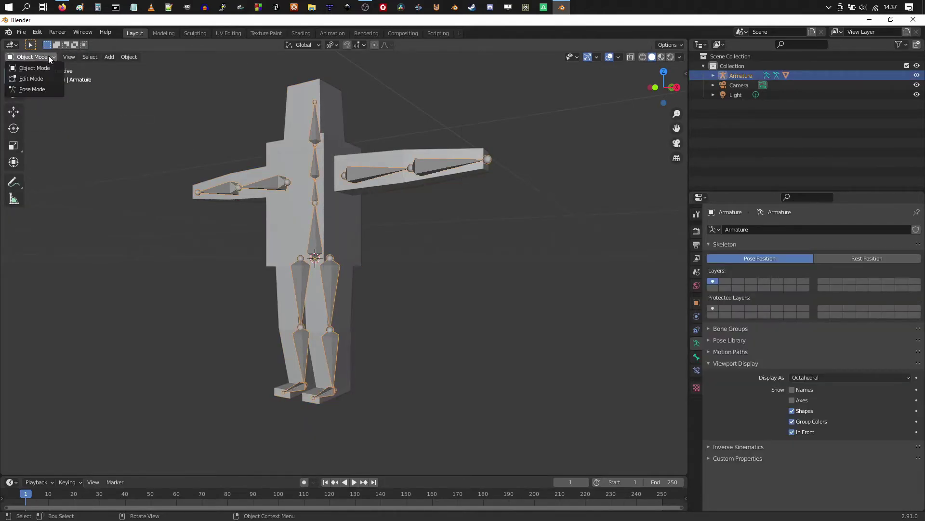
{"action": "left_click", "coordinate": [331, 272]}
{"action": "middle_click_drag", "start_coordinate": [331, 272], "coordinate": [431, 369]}
{"action": "key", "text": "r"}
{"action": "right_click", "coordinate": [376, 306]}
{"action": "left_click", "coordinate": [332, 351]}
{"action": "key", "text": "r"}
{"action": "right_click", "coordinate": [381, 320]}
{"action": "key", "text": "r"}
{"action": "right_click", "coordinate": [403, 342]}
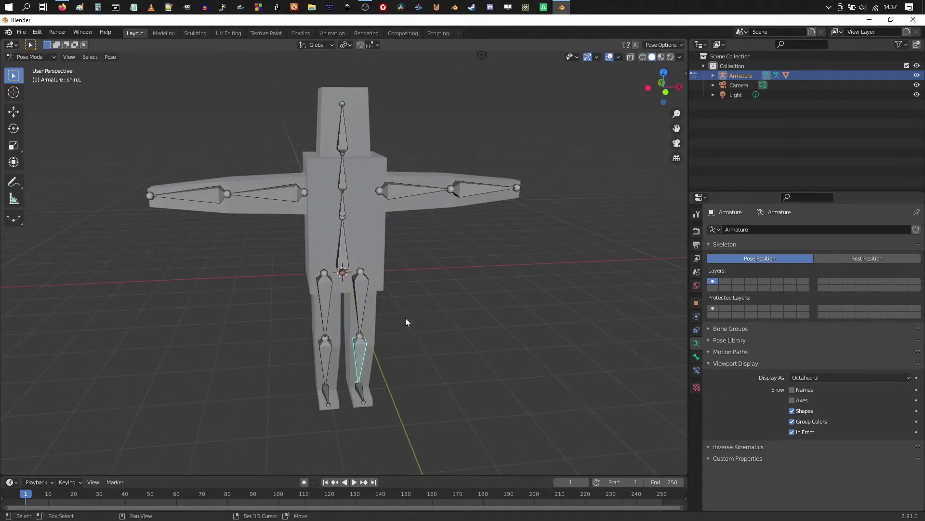
{"action": "middle_click_drag", "start_coordinate": [405, 317], "coordinate": [500, 291]}
Test-rotate the arm.L and forearm.L bones, cancelling each rotation back to rest
{"action": "left_click", "coordinate": [357, 271]}
{"action": "right_click", "coordinate": [363, 218]}
{"action": "left_click", "coordinate": [359, 215]}
{"action": "key", "text": "r"}
{"action": "right_click", "coordinate": [415, 270]}
{"action": "right_click", "coordinate": [500, 292]}
{"action": "key", "text": "Escape"}
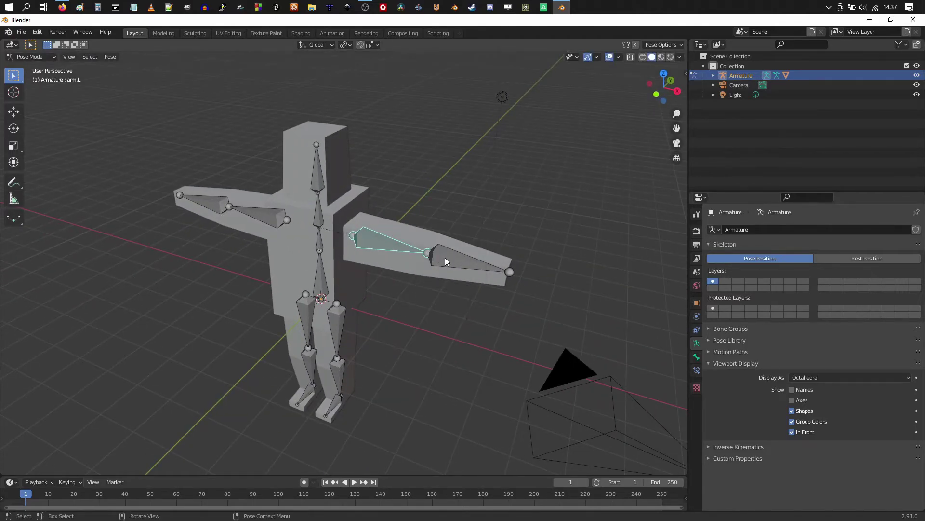
{"action": "left_click", "coordinate": [447, 263]}
{"action": "middle_click_drag", "start_coordinate": [429, 289], "coordinate": [415, 326]}
{"action": "key", "text": "r"}
{"action": "right_click", "coordinate": [370, 331]}
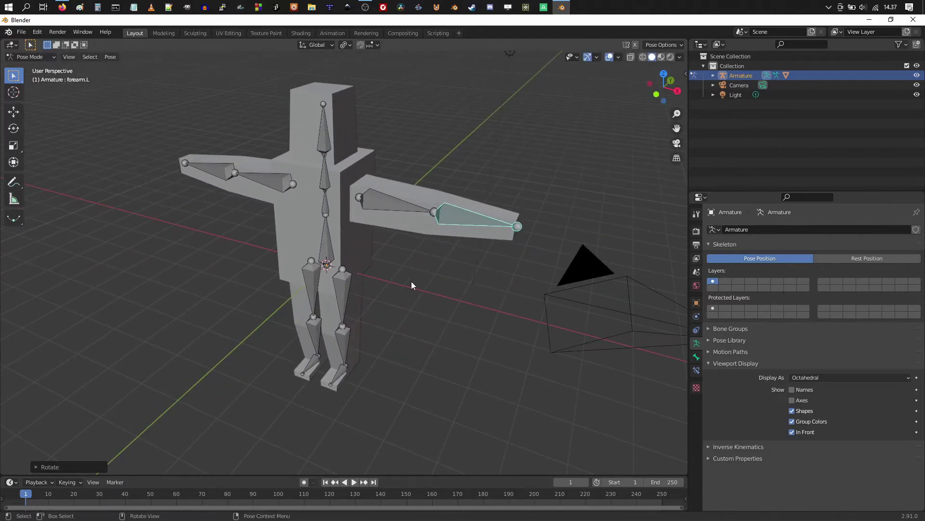
Test-rotate the arm.R bone, cancel it back to rest, and view the whole figure
{"action": "middle_click_drag", "start_coordinate": [412, 282], "coordinate": [299, 176]}
{"action": "left_click", "coordinate": [299, 176]}
{"action": "key", "text": "r"}
{"action": "right_click", "coordinate": [453, 182]}
{"action": "middle_click_drag", "start_coordinate": [453, 183], "coordinate": [397, 227]}
{"action": "scroll", "coordinate": [384, 227], "scroll_direction": "up", "scroll_amount": 5}
{"action": "scroll", "coordinate": [383, 282], "scroll_direction": "down", "scroll_amount": 5}
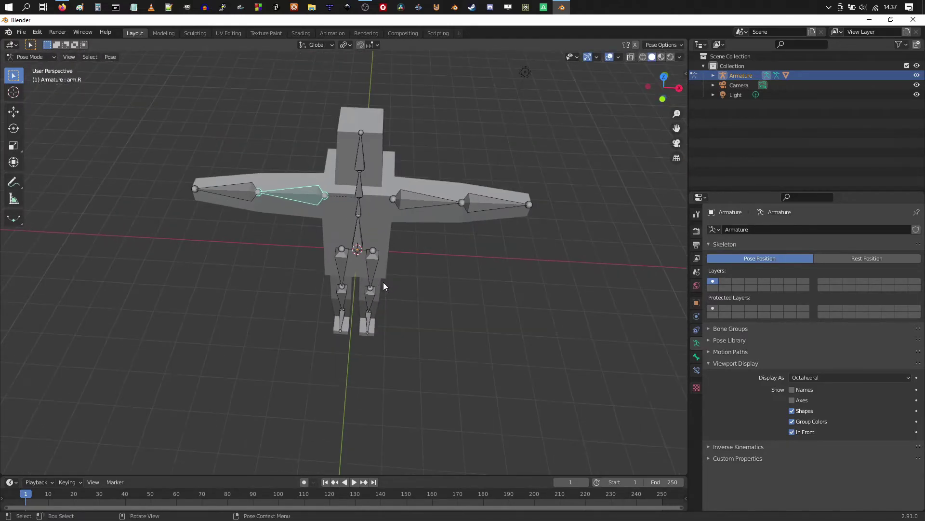
{"action": "mouse_move", "coordinate": [403, 285]}
{"action": "middle_mouse_down"}
{"action": "mouse_move", "coordinate": [388, 275]}
{"action": "mouse_move", "coordinate": [396, 296]}
{"action": "middle_mouse_up"}
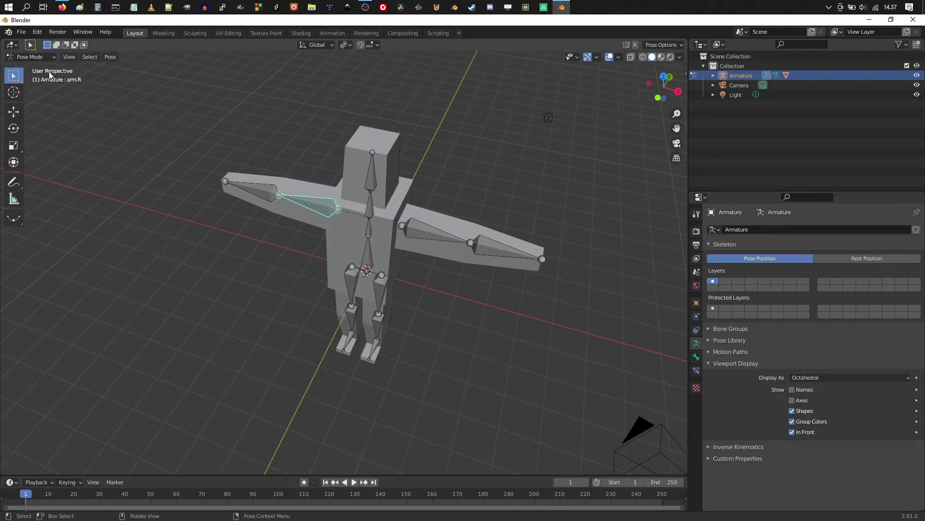
{"action": "left_click", "coordinate": [38, 59]}
Return to Object Mode, add a Circle and scale it up
{"action": "left_click", "coordinate": [33, 68]}
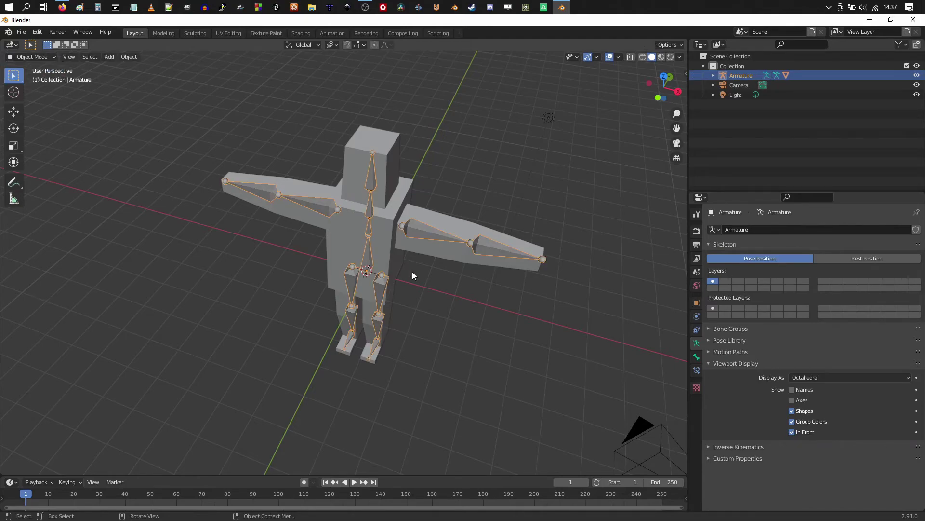
{"action": "key", "text": "shift+a"}
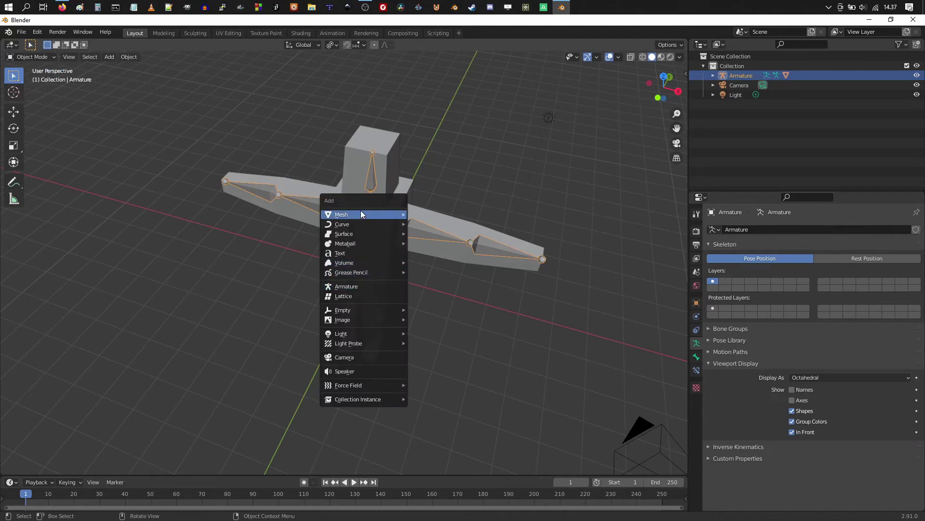
{"action": "mouse_move", "coordinate": [363, 212]}
{"action": "left_click", "coordinate": [442, 237]}
{"action": "key", "text": "s"}
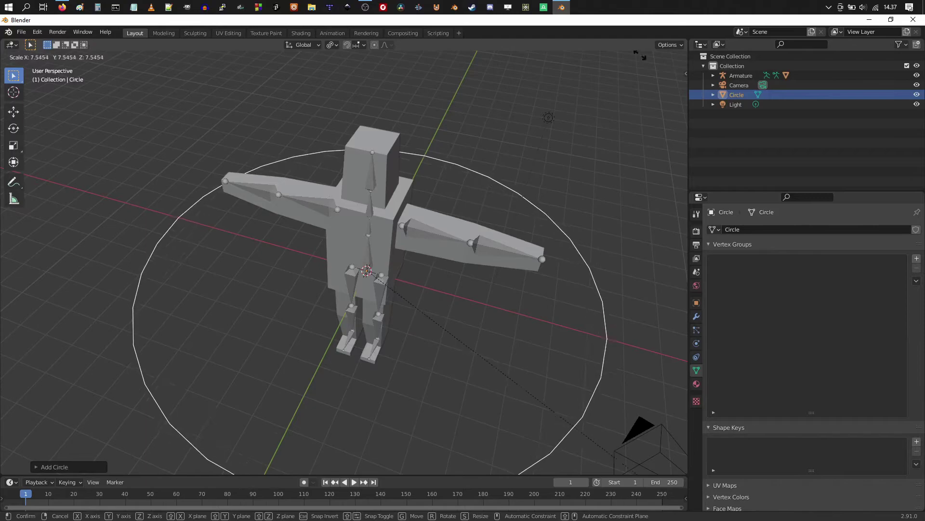
{"action": "left_click", "coordinate": [424, 289]}
{"action": "middle_click_drag", "start_coordinate": [424, 290], "coordinate": [475, 296]}
Lower the circle along Z so it rings the figure's feet on the ground
{"action": "key", "text": "g"}
{"action": "key", "text": "z"}
{"action": "left_click", "coordinate": [473, 405]}
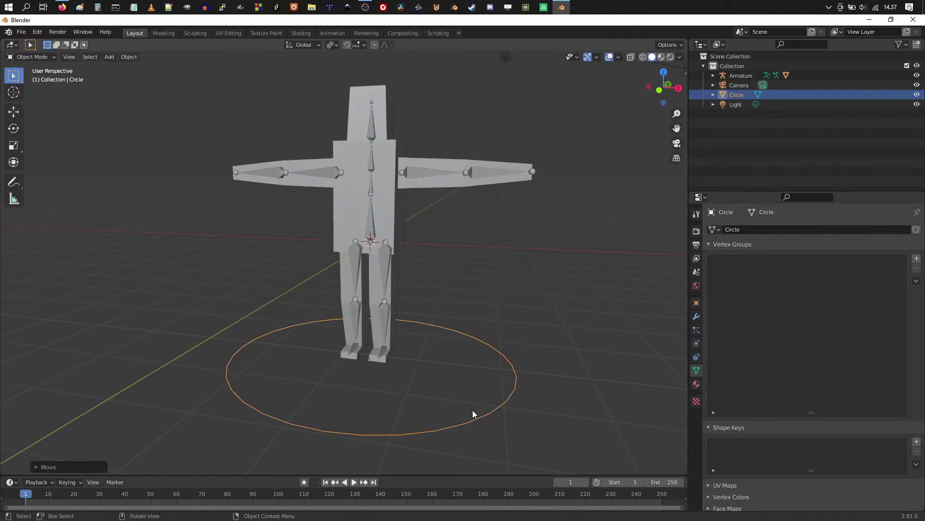
{"action": "middle_click_drag", "start_coordinate": [472, 414], "coordinate": [417, 359]}
{"action": "key", "text": "g"}
{"action": "left_click", "coordinate": [467, 346]}
{"action": "scroll", "coordinate": [341, 380], "scroll_direction": "down", "scroll_amount": 3}
{"action": "scroll", "coordinate": [417, 359], "scroll_direction": "up", "scroll_amount": 3}
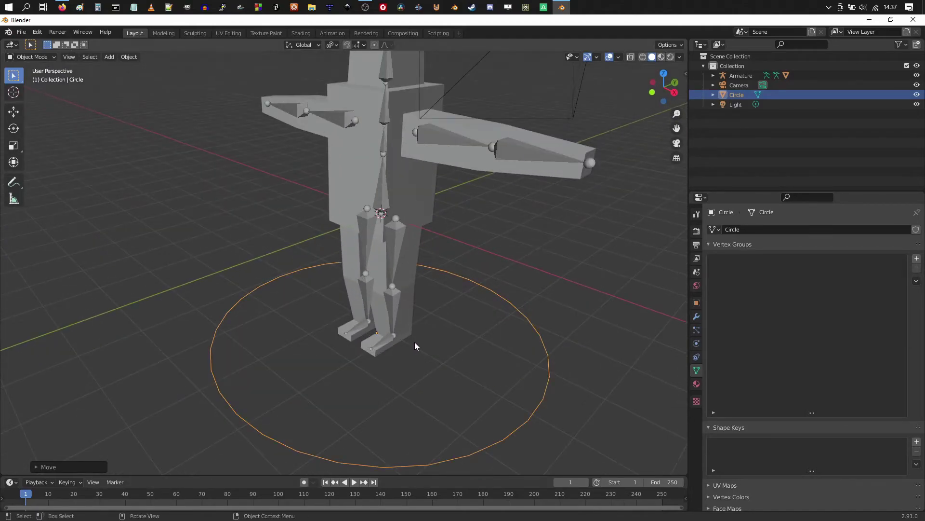
Parent the Armature to the Circle with Ctrl+P > Object
{"action": "left_click", "coordinate": [395, 295]}
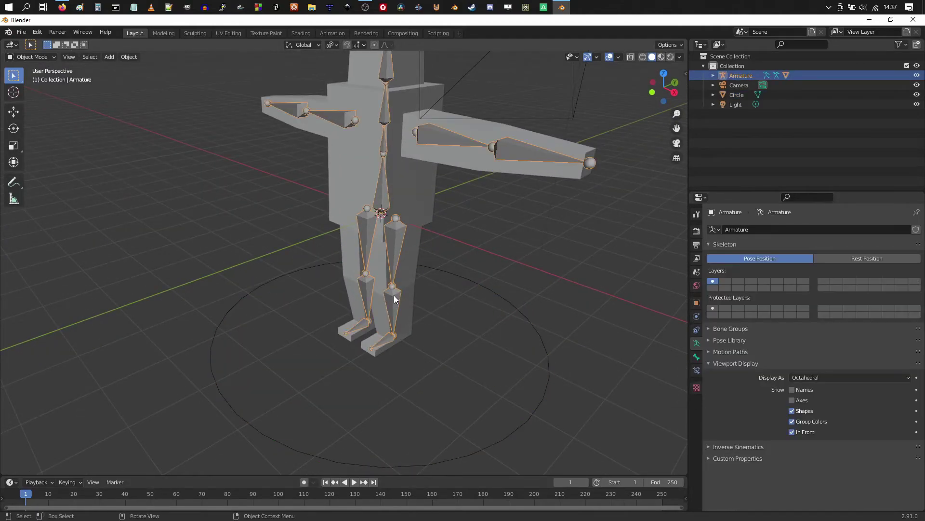
{"action": "left_click", "coordinate": [485, 288], "text": "shift"}
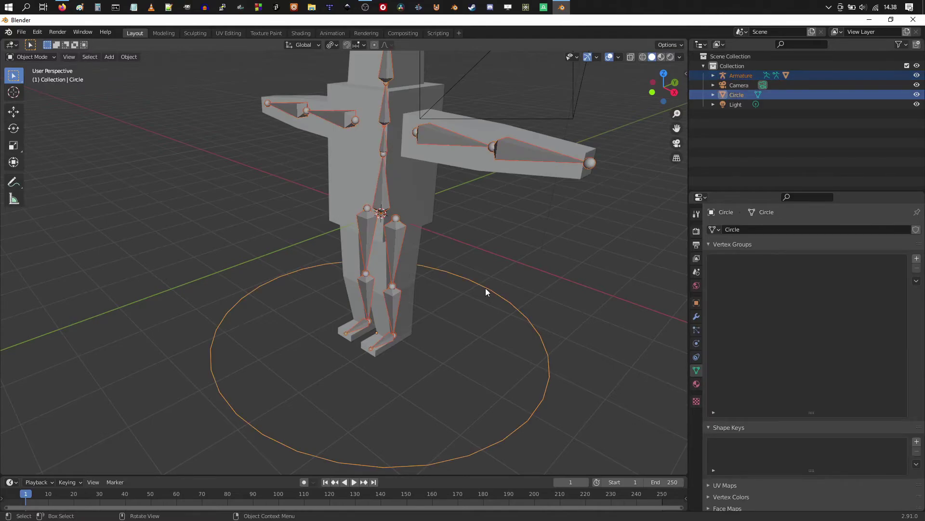
{"action": "key", "text": "ctrl+p"}
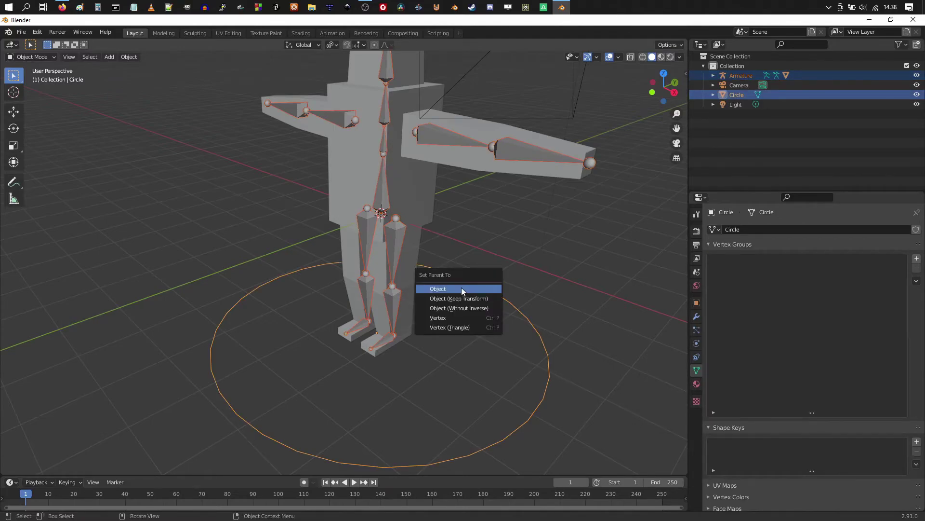
{"action": "left_click", "coordinate": [462, 288]}
{"action": "scroll", "coordinate": [473, 294], "scroll_direction": "down", "scroll_amount": 3}
Rotate the circle about Z to turn the whole rig with it
{"action": "left_click", "coordinate": [456, 305]}
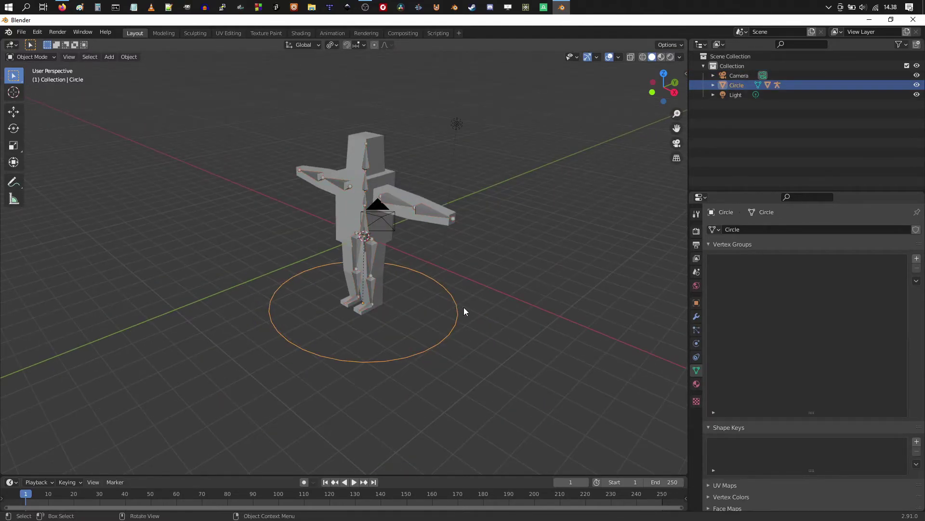
{"action": "key", "text": "r"}
{"action": "key", "text": "z"}
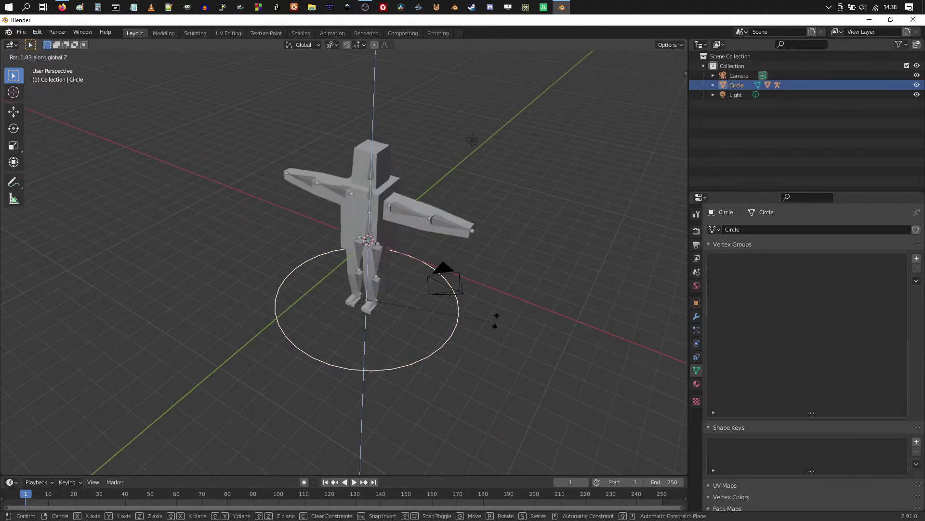
{"action": "left_click", "coordinate": [454, 368]}
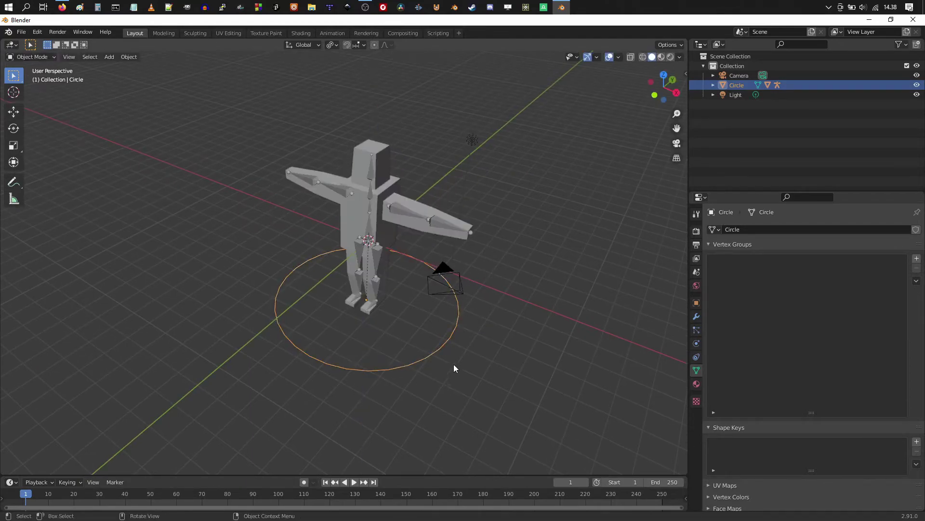
{"action": "middle_click_drag", "start_coordinate": [463, 333], "coordinate": [418, 335]}
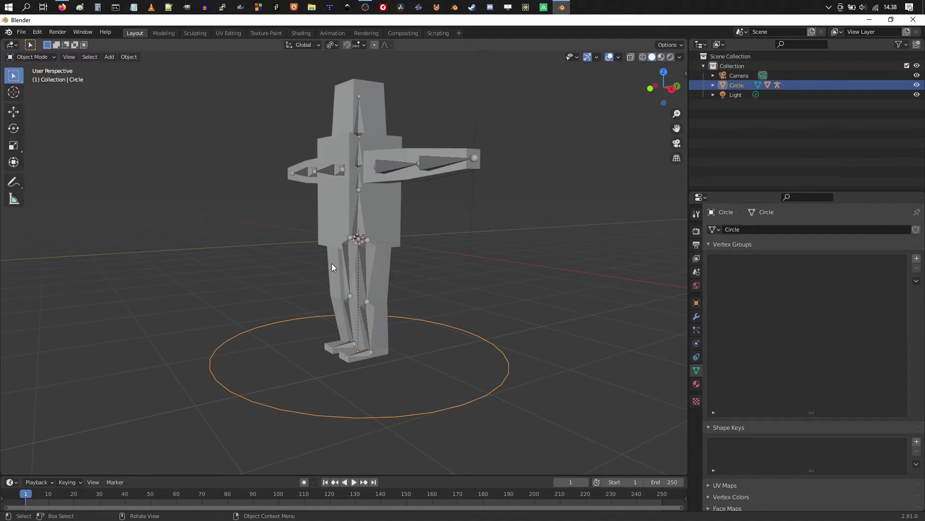
Select the Armature, switch it to Edit Mode, and inspect the thigh, shin and foot bones
{"action": "middle_click_drag", "start_coordinate": [322, 235], "coordinate": [371, 264]}
{"action": "scroll", "coordinate": [371, 264], "scroll_direction": "up", "scroll_amount": 5}
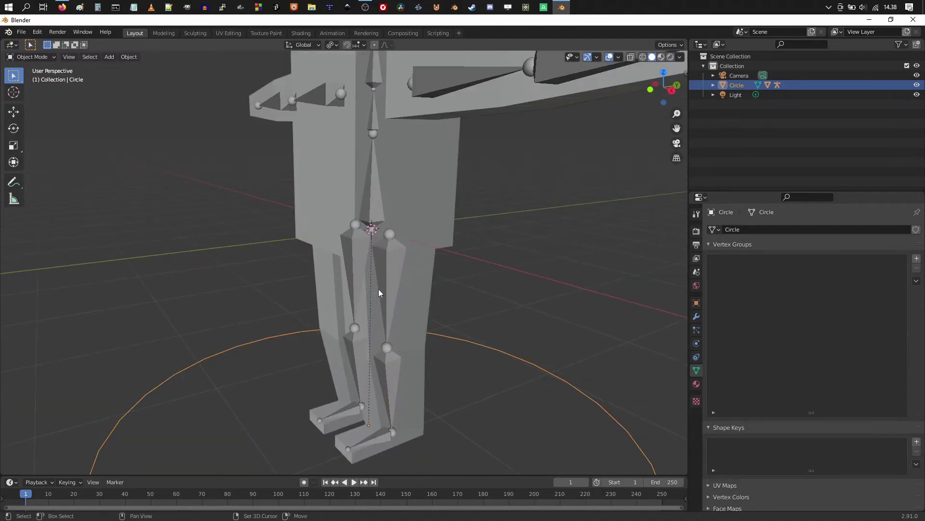
{"action": "scroll", "coordinate": [379, 292], "scroll_direction": "down", "scroll_amount": 6}
{"action": "scroll", "coordinate": [382, 324], "scroll_direction": "up", "scroll_amount": 6}
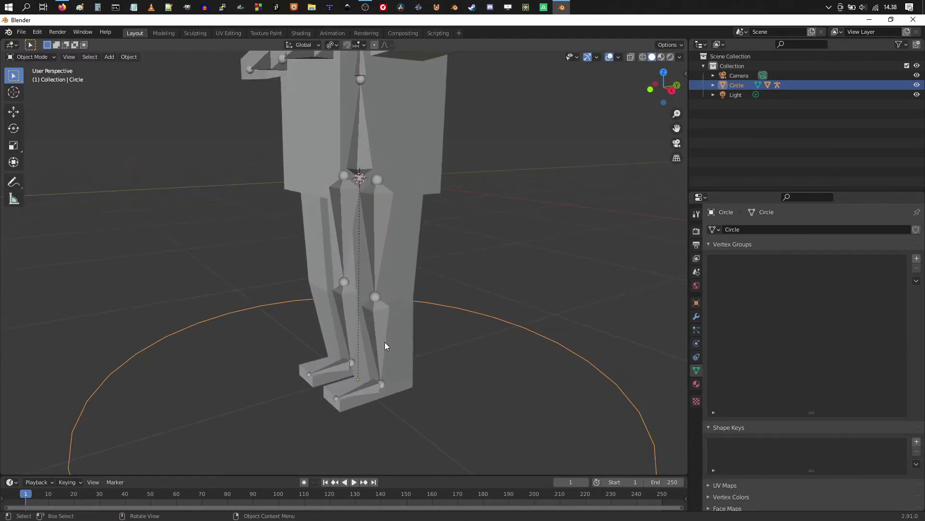
{"action": "left_click", "coordinate": [371, 322]}
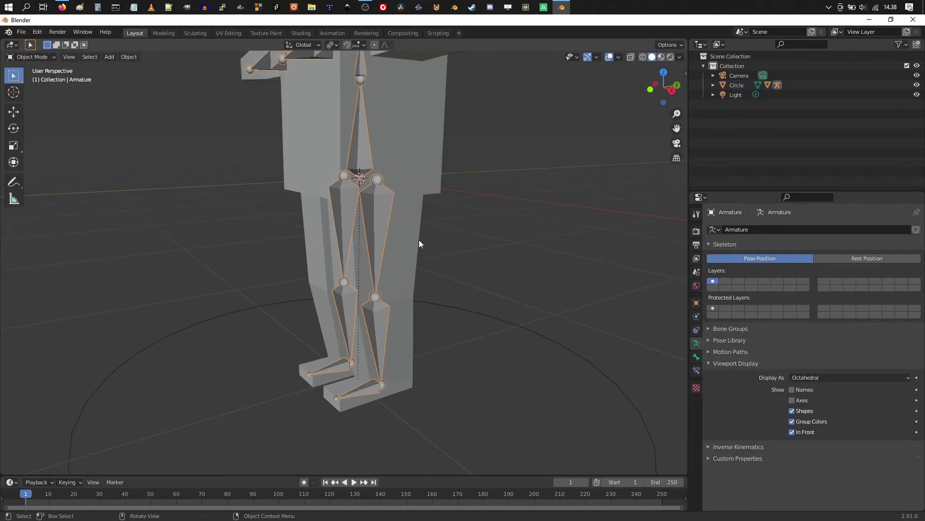
{"action": "middle_click_drag", "start_coordinate": [354, 248], "coordinate": [384, 316]}
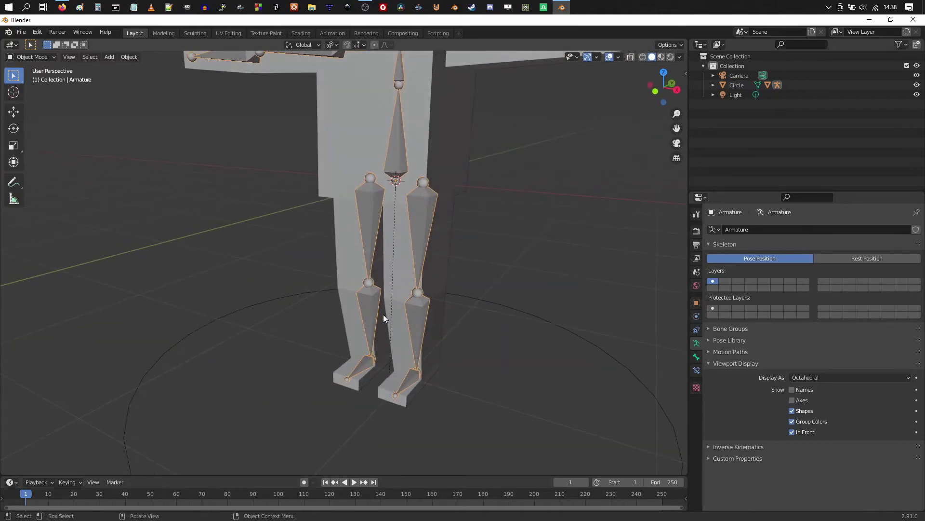
{"action": "left_click", "coordinate": [32, 57]}
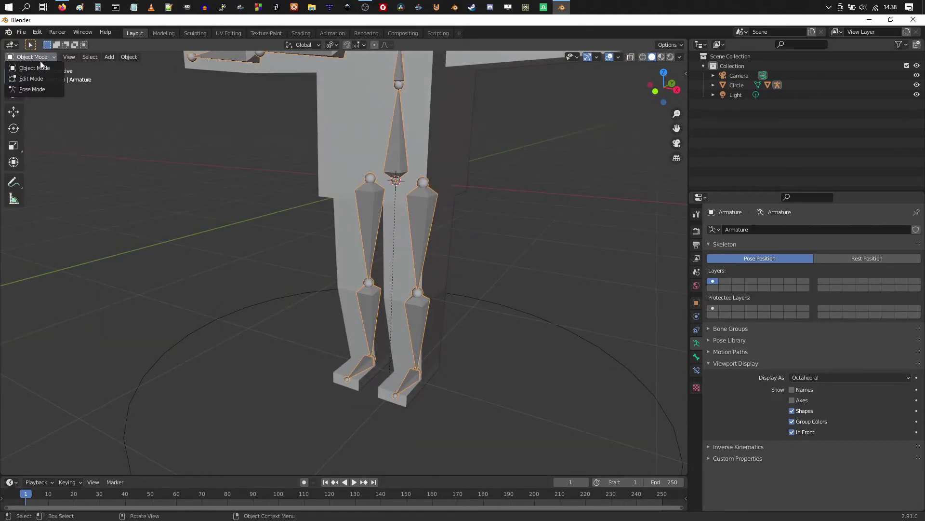
{"action": "left_click", "coordinate": [31, 78]}
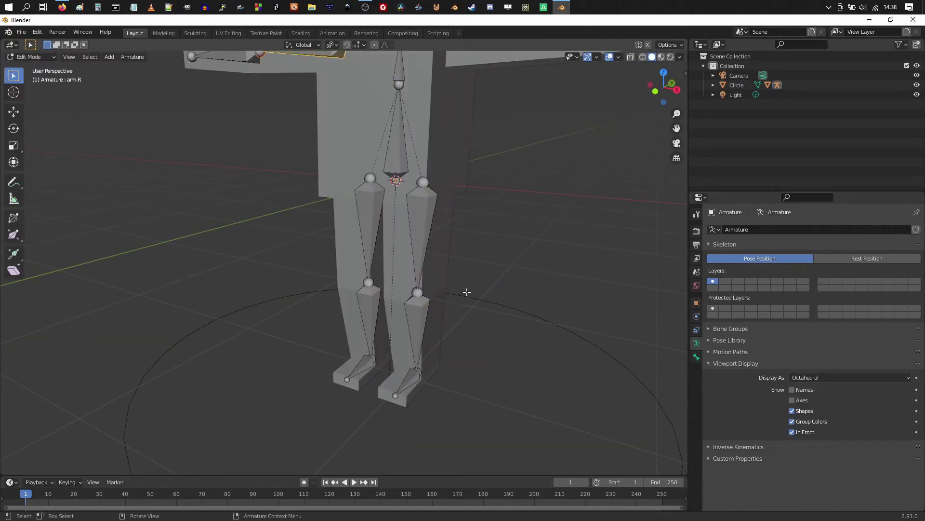
{"action": "middle_click_drag", "start_coordinate": [467, 292], "coordinate": [418, 348]}
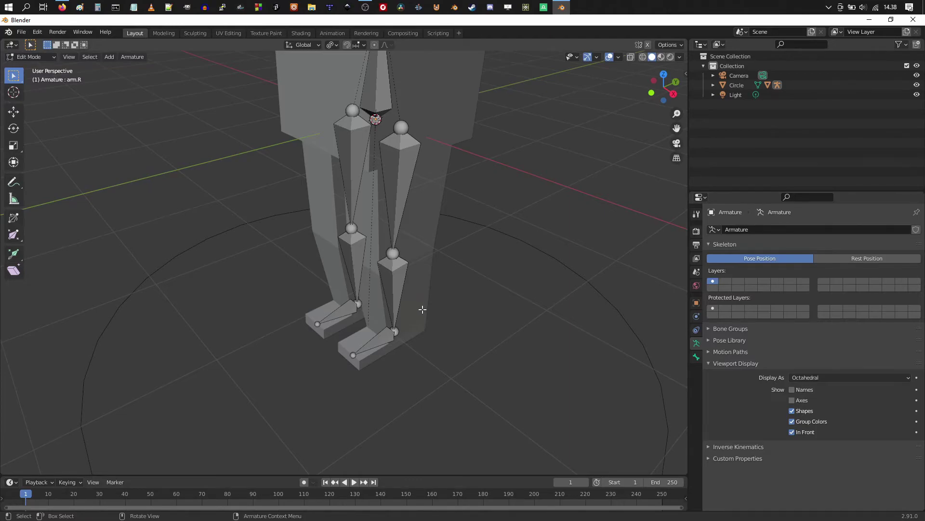
{"action": "middle_click_drag", "start_coordinate": [422, 309], "coordinate": [396, 280]}
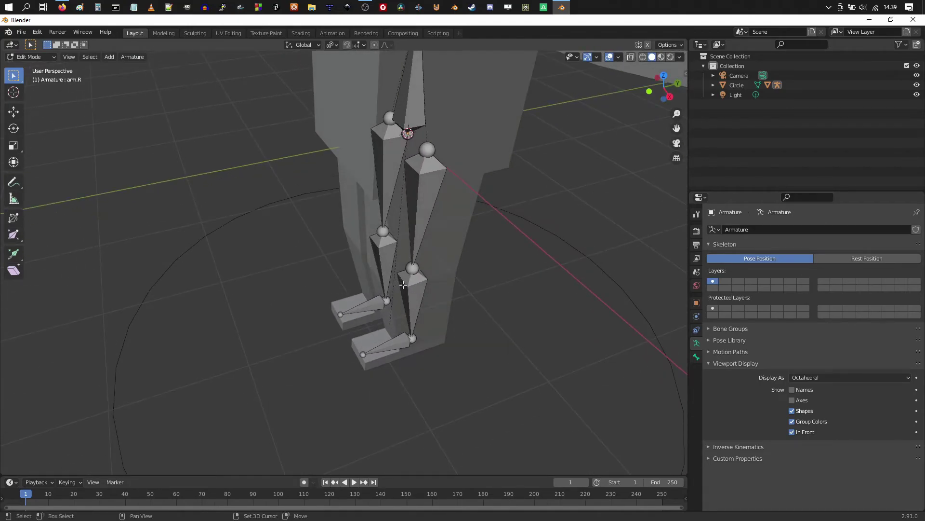
{"action": "middle_click_drag", "start_coordinate": [389, 240], "coordinate": [456, 232]}
{"action": "scroll", "coordinate": [427, 244], "scroll_direction": "down", "scroll_amount": 5}
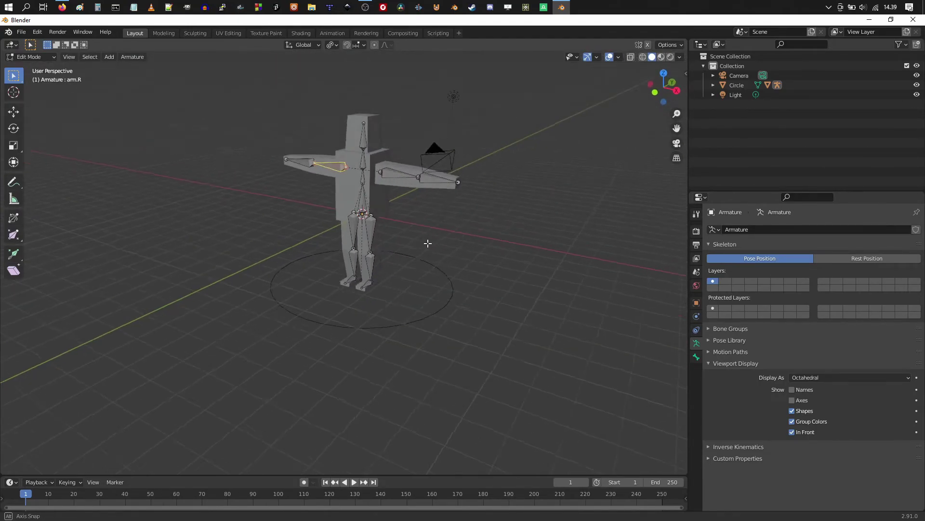
{"action": "scroll", "coordinate": [407, 256], "scroll_direction": "up", "scroll_amount": 5}
Select both knee joints and extrude a new bone forward from each
{"action": "left_click", "coordinate": [380, 225]}
{"action": "middle_click_drag", "start_coordinate": [381, 225], "coordinate": [415, 257]}
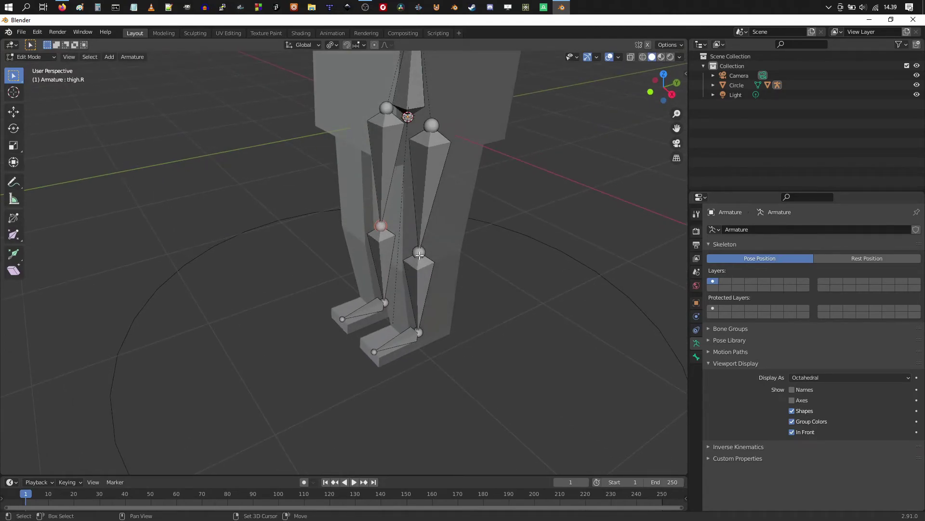
{"action": "left_click", "coordinate": [413, 257]}
{"action": "left_click", "coordinate": [413, 257]}
{"action": "middle_click_drag", "start_coordinate": [379, 225], "coordinate": [456, 276]}
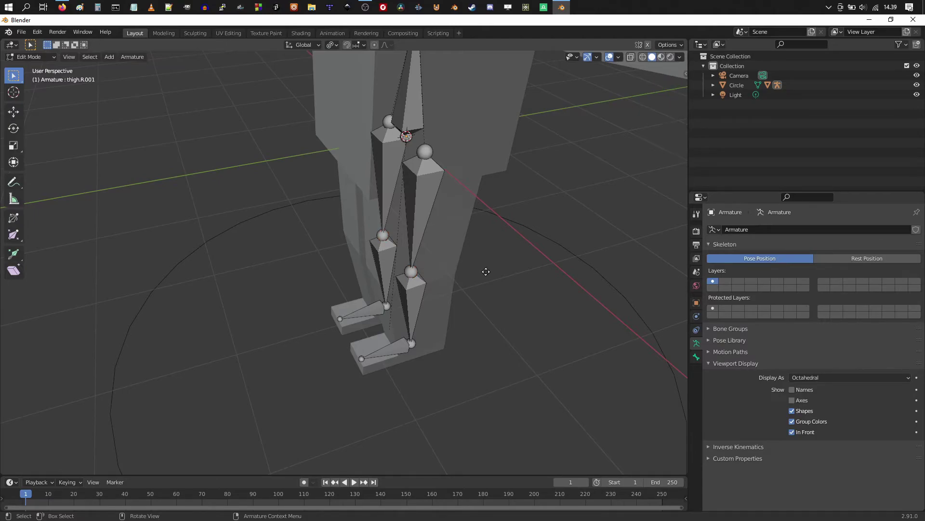
{"action": "key", "text": "e"}
{"action": "left_click", "coordinate": [414, 293]}
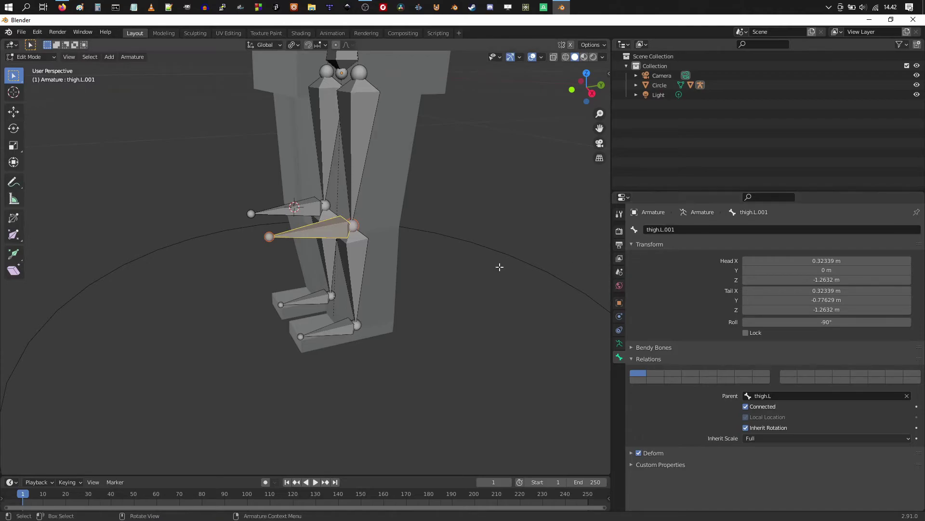
{"action": "middle_click_drag", "start_coordinate": [369, 260], "coordinate": [425, 277]}
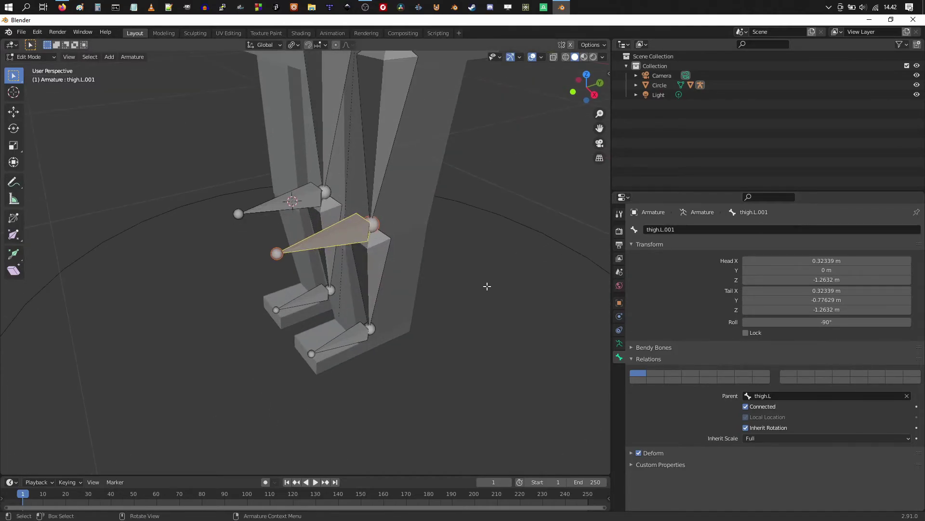
Rename thigh.L.001 to pole.L and thigh.R.001 to pole.R in the Bone properties
{"action": "left_click", "coordinate": [620, 329]}
{"action": "left_click", "coordinate": [619, 357]}
{"action": "left_click", "coordinate": [685, 229]}
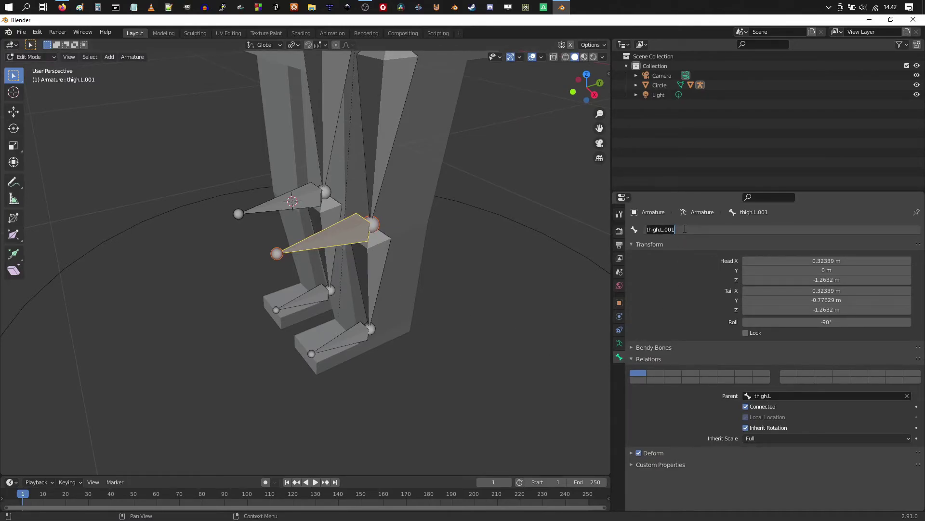
{"action": "type", "text": "pole.L"}
{"action": "key", "text": "Return"}
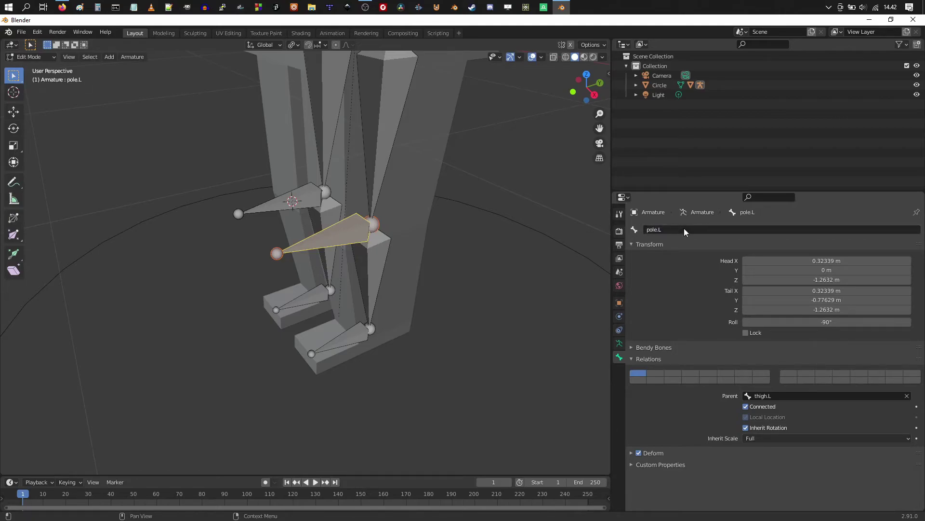
{"action": "left_click", "coordinate": [292, 201]}
{"action": "left_click", "coordinate": [681, 230]}
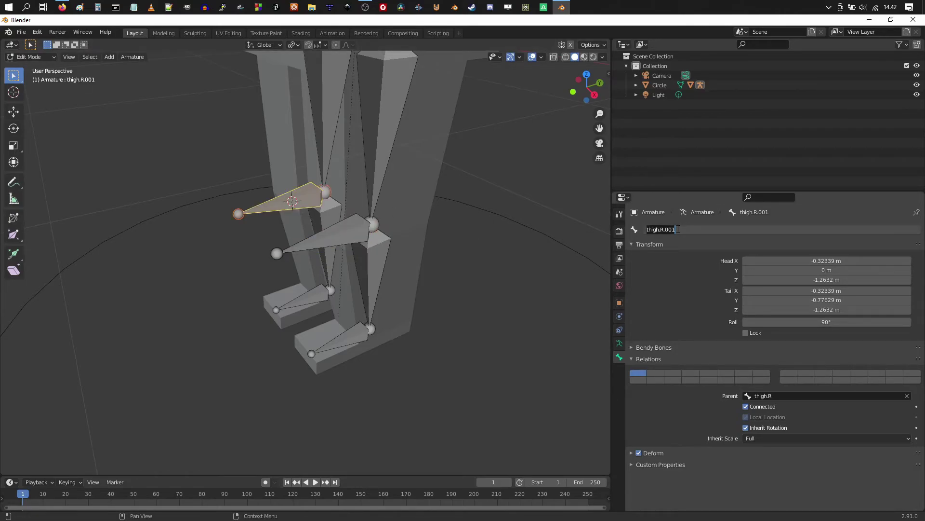
{"action": "type", "text": "pole.R"}
{"action": "key", "text": "Return"}
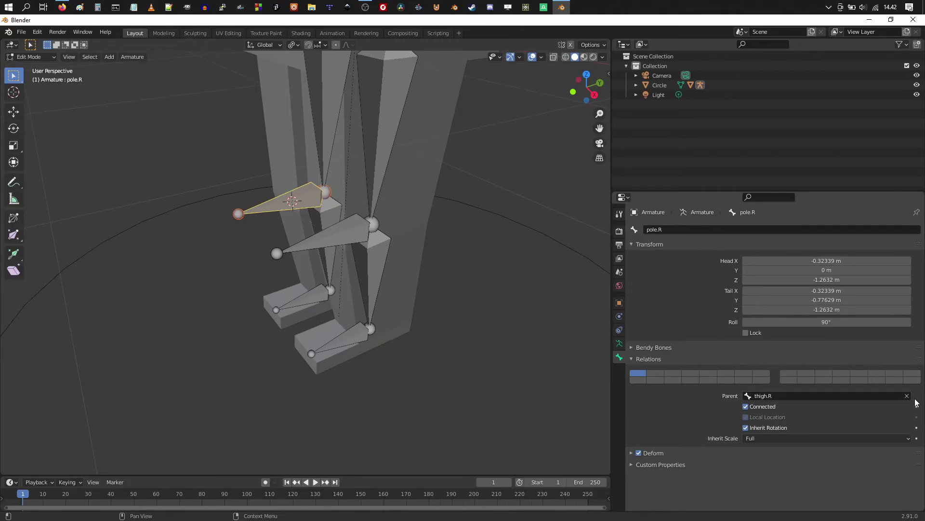
Clear the pole bones' parent and move both about 0.72 m forward along Y
{"action": "left_click", "coordinate": [360, 229]}
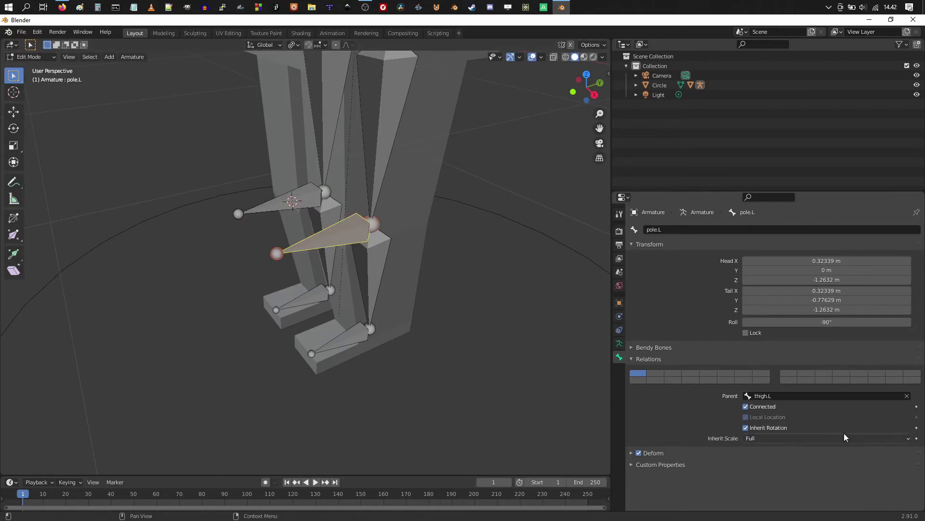
{"action": "left_click", "coordinate": [908, 396]}
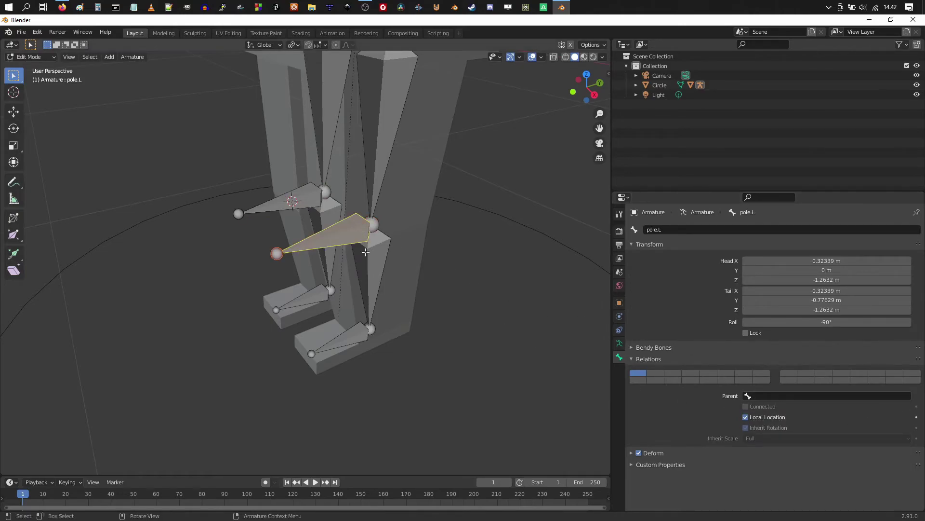
{"action": "left_click", "coordinate": [278, 203], "text": "shift"}
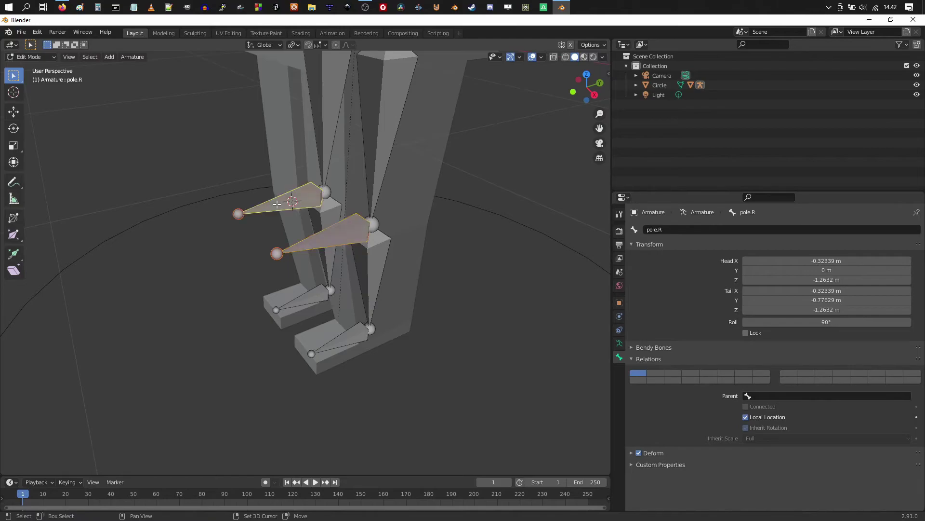
{"action": "key", "text": "g"}
{"action": "key", "text": "y"}
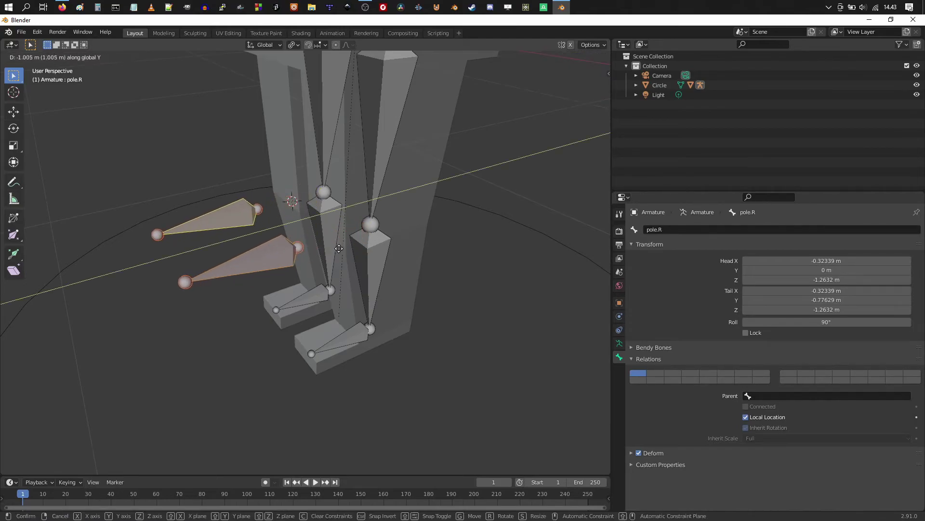
{"action": "left_click", "coordinate": [330, 258]}
{"action": "middle_click_drag", "start_coordinate": [330, 257], "coordinate": [395, 261]}
{"action": "left_click", "coordinate": [390, 257]}
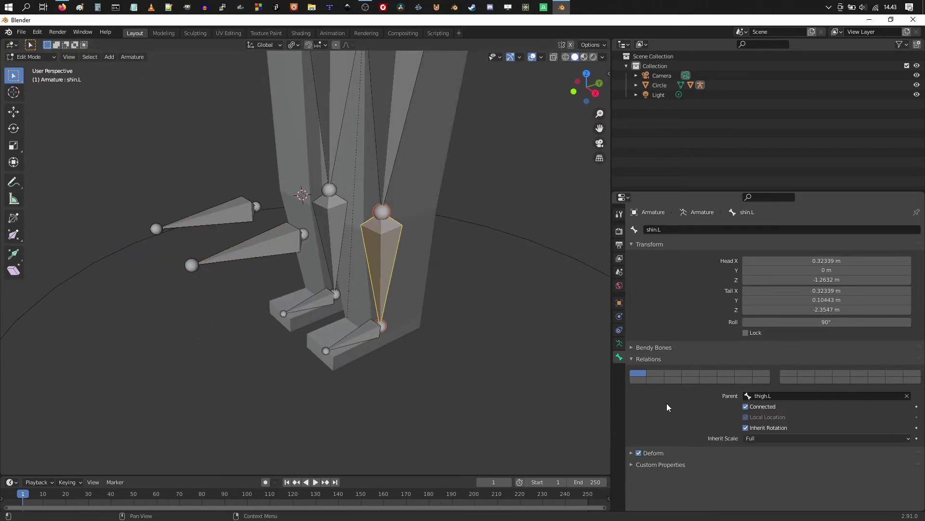
In Pose Mode, add an Inverse Kinematics constraint to shin.L targeting Armature foot.L
{"action": "left_click", "coordinate": [31, 57]}
{"action": "left_click", "coordinate": [33, 89]}
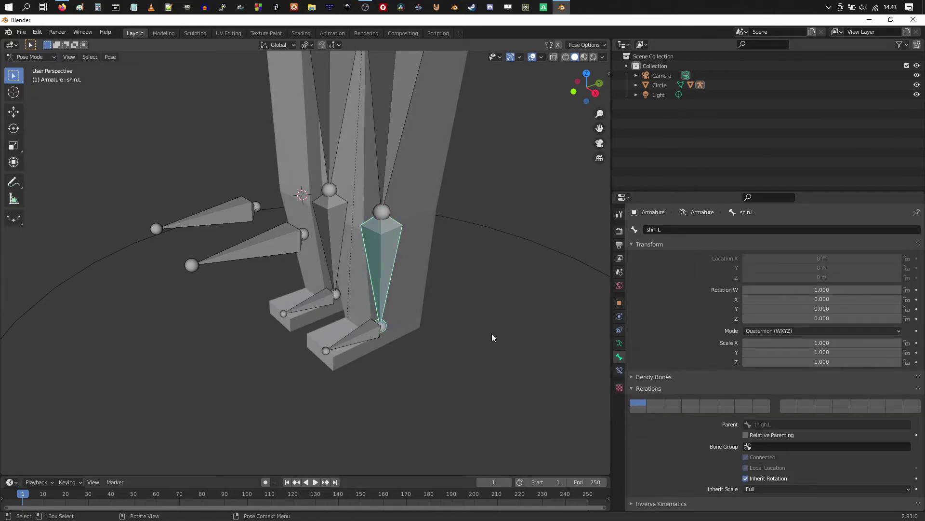
{"action": "left_click", "coordinate": [620, 370]}
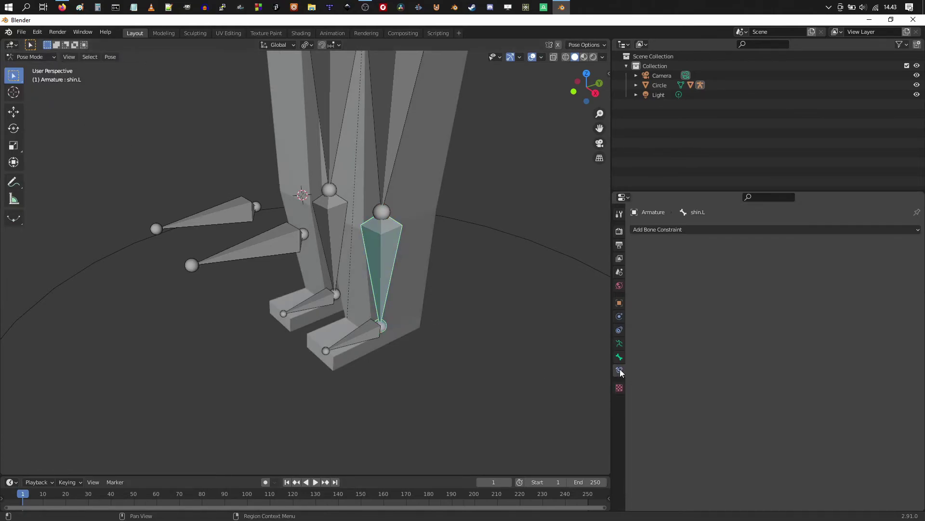
{"action": "left_click", "coordinate": [716, 230]}
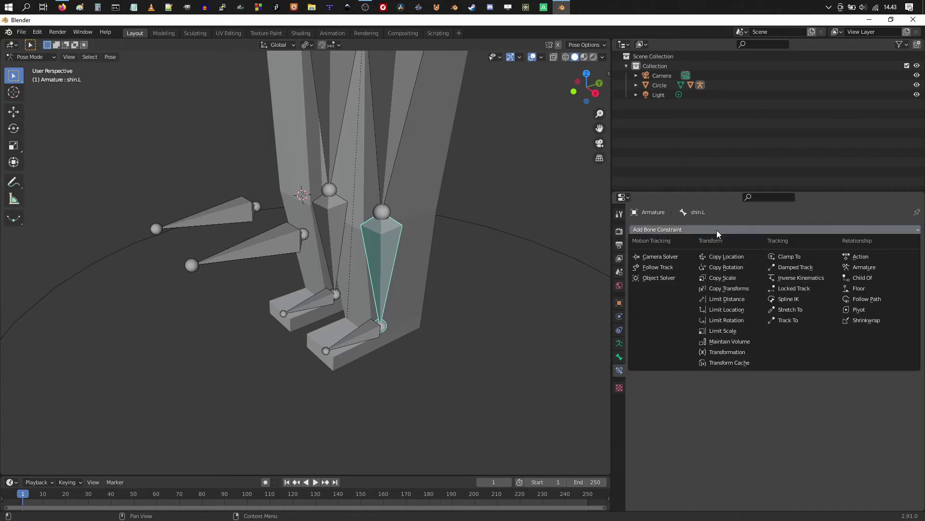
{"action": "left_click", "coordinate": [801, 278]}
{"action": "left_click", "coordinate": [770, 260]}
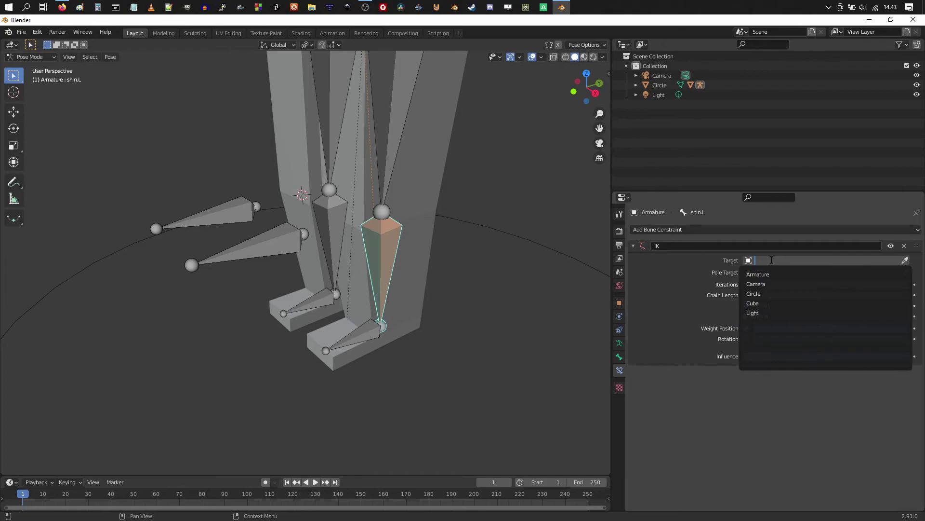
{"action": "left_click", "coordinate": [765, 276]}
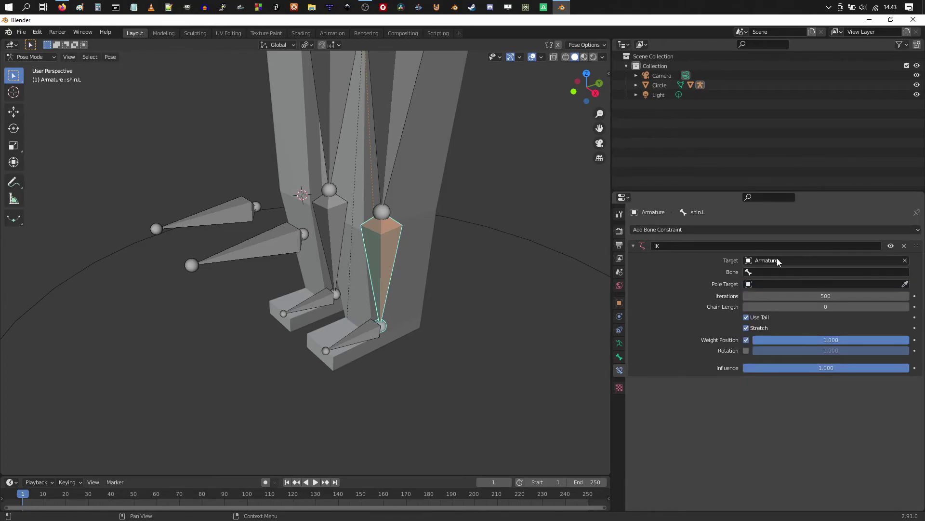
{"action": "left_click", "coordinate": [778, 261]}
{"action": "left_click", "coordinate": [774, 271]}
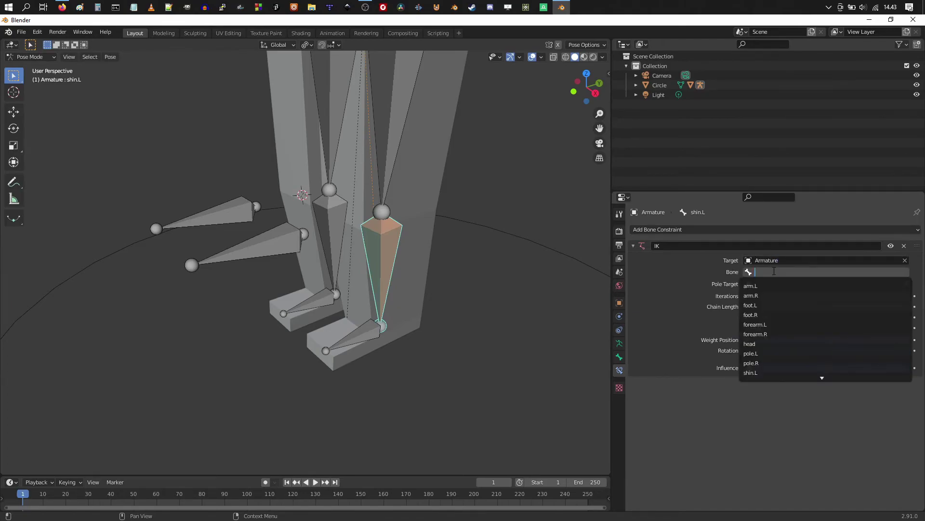
{"action": "left_click", "coordinate": [766, 305]}
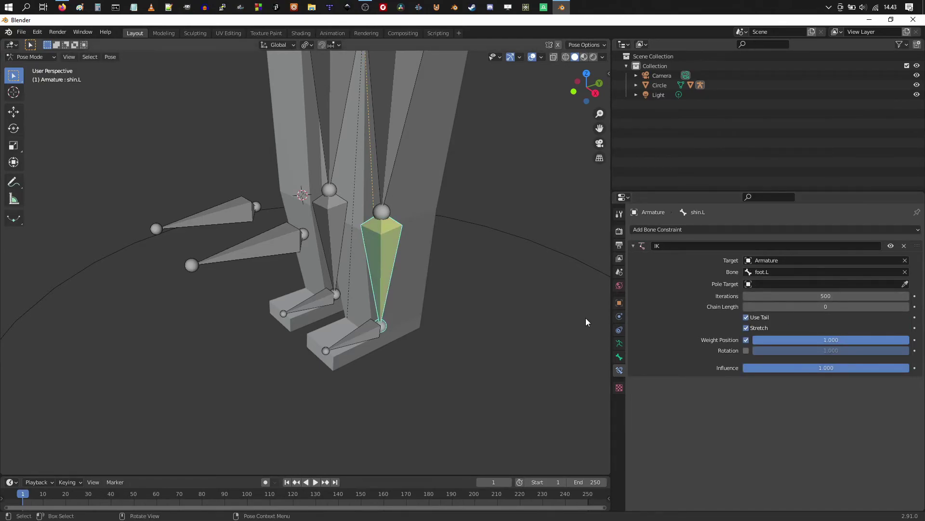
Set the IK pole target to Armature pole.L and chain length to 2
{"action": "left_click", "coordinate": [773, 283]}
{"action": "left_click", "coordinate": [766, 298]}
{"action": "left_click", "coordinate": [768, 295]}
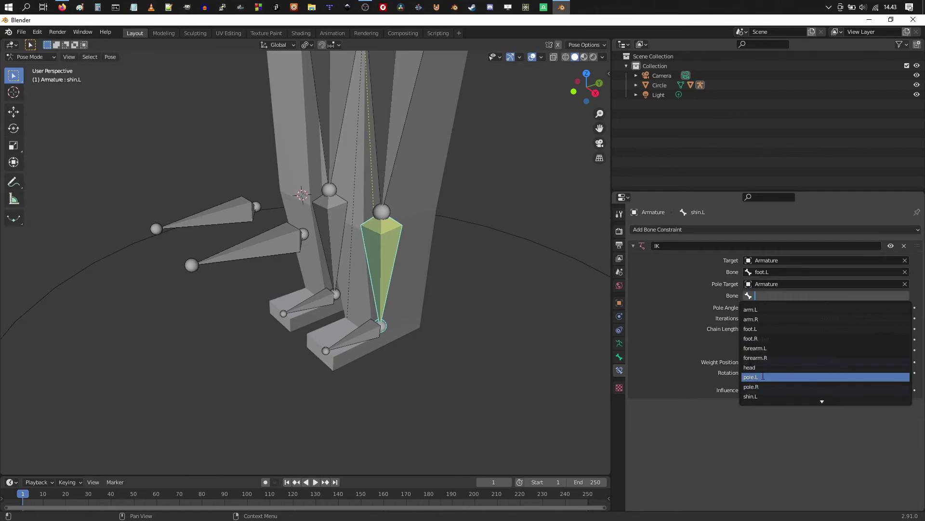
{"action": "left_click", "coordinate": [763, 376]}
{"action": "scroll", "coordinate": [391, 262], "scroll_direction": "down", "scroll_amount": 3}
{"action": "middle_click_drag", "start_coordinate": [361, 263], "coordinate": [403, 275]}
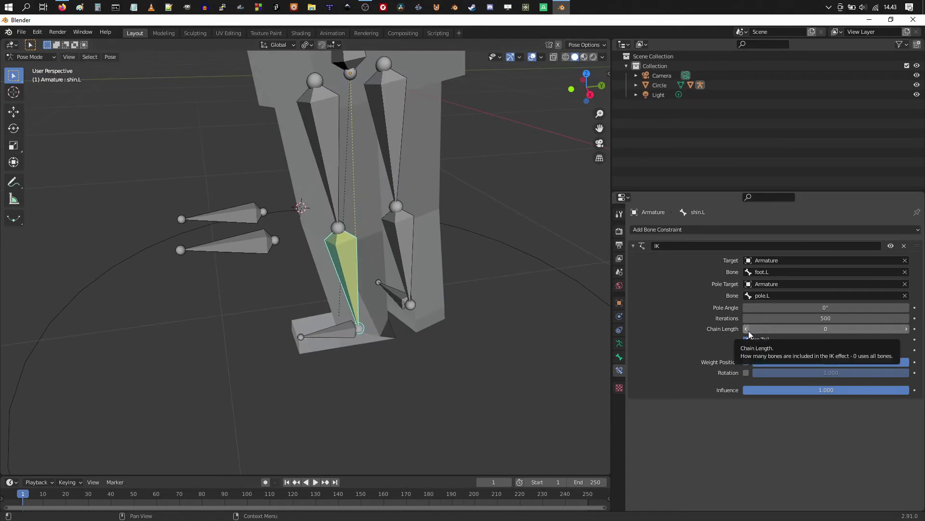
{"action": "left_click", "coordinate": [906, 331]}
{"action": "left_click", "coordinate": [906, 332]}
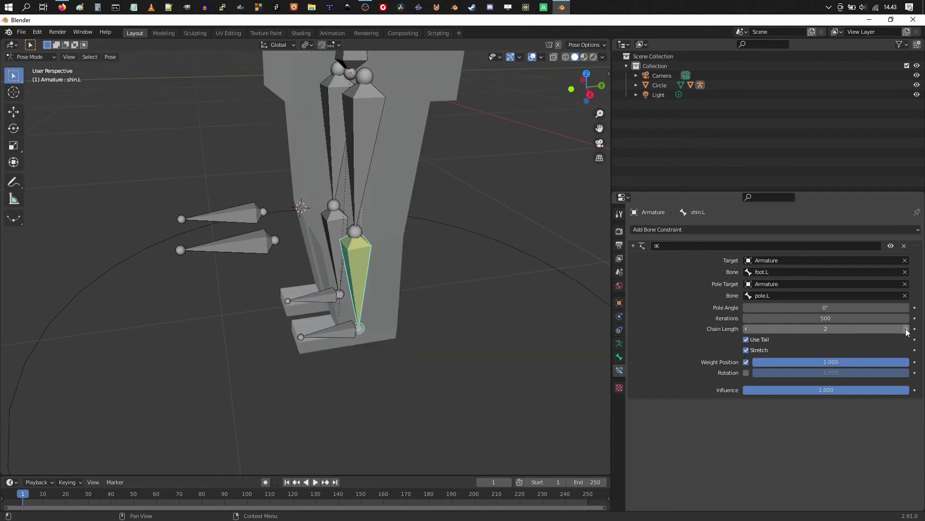
{"action": "middle_click_drag", "start_coordinate": [395, 241], "coordinate": [347, 251]}
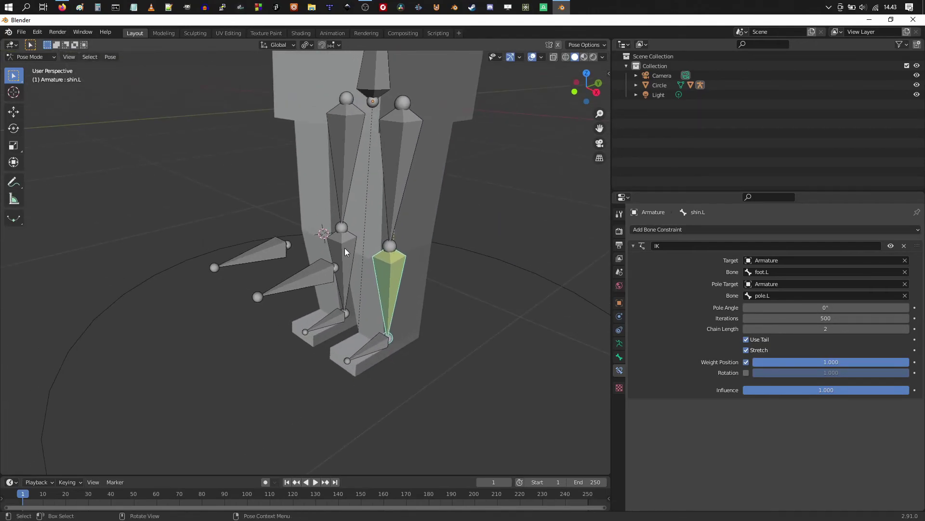
Add an Inverse Kinematics constraint to shin.R targeting Armature foot.R
{"action": "left_click", "coordinate": [344, 252]}
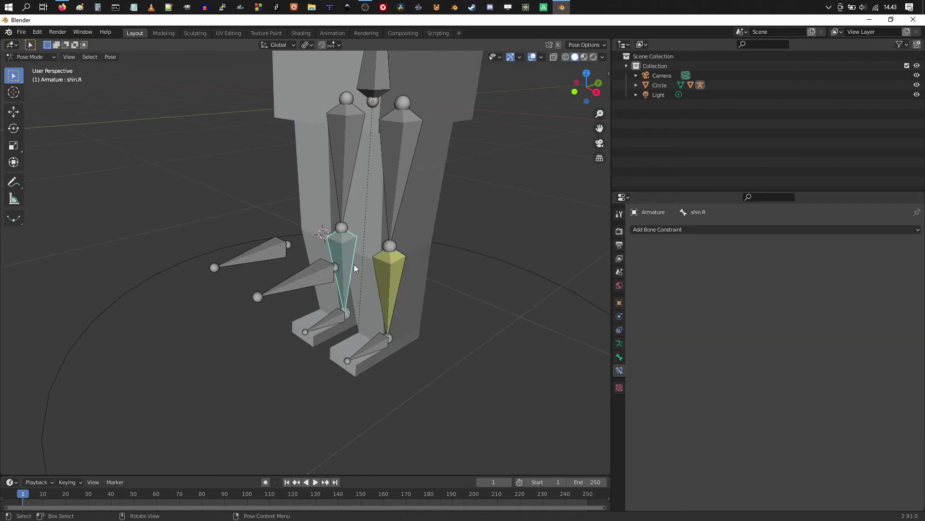
{"action": "left_click", "coordinate": [692, 229]}
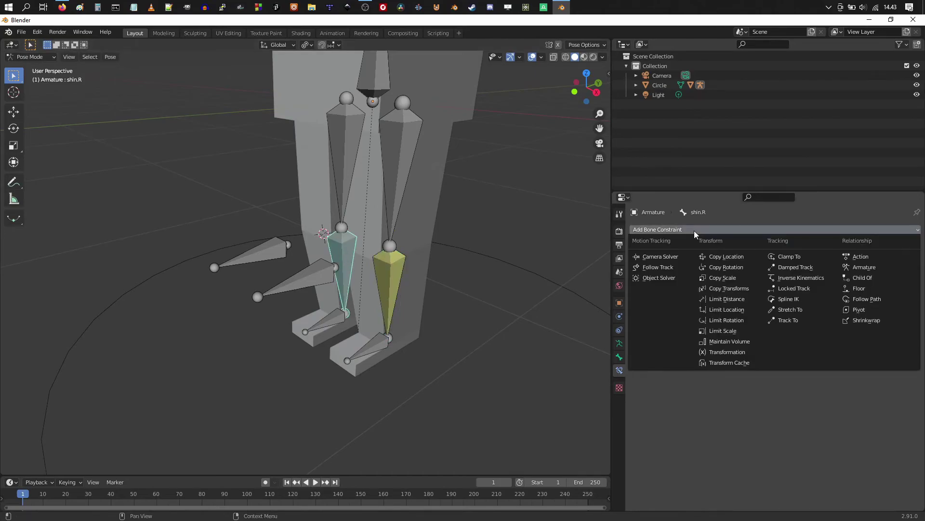
{"action": "left_click", "coordinate": [809, 278]}
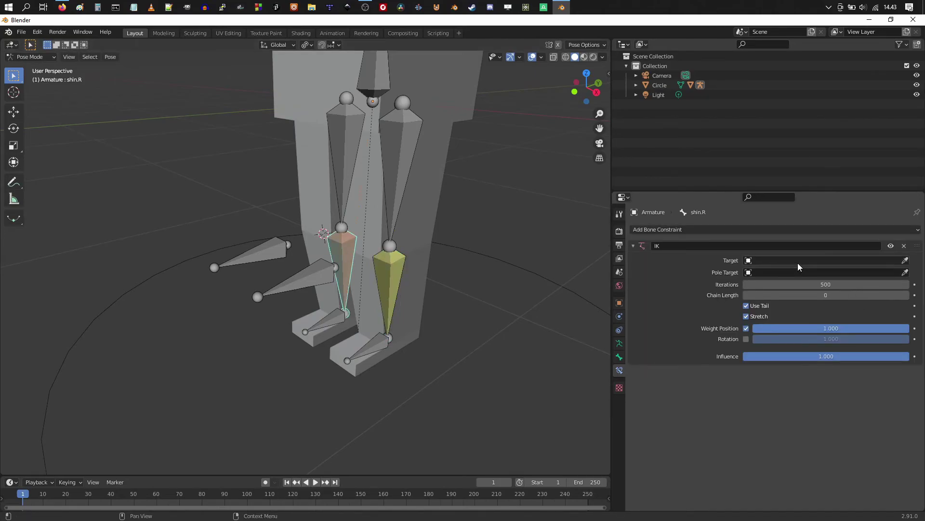
{"action": "left_click", "coordinate": [798, 261]}
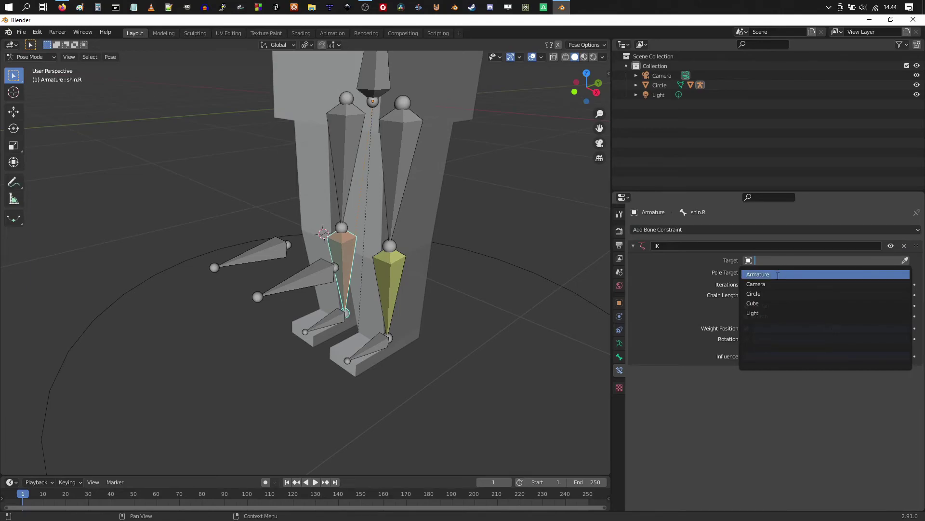
{"action": "left_click", "coordinate": [778, 274]}
{"action": "left_click", "coordinate": [774, 272]}
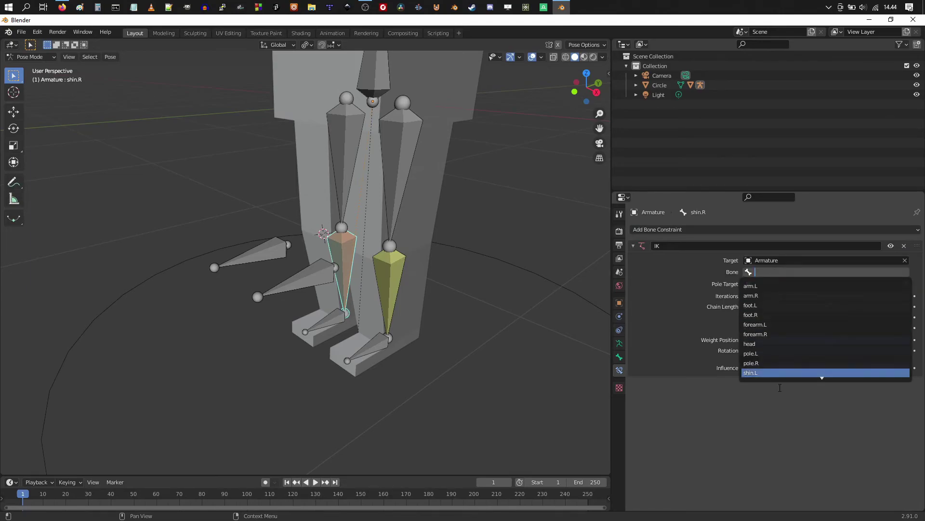
{"action": "left_click", "coordinate": [768, 316]}
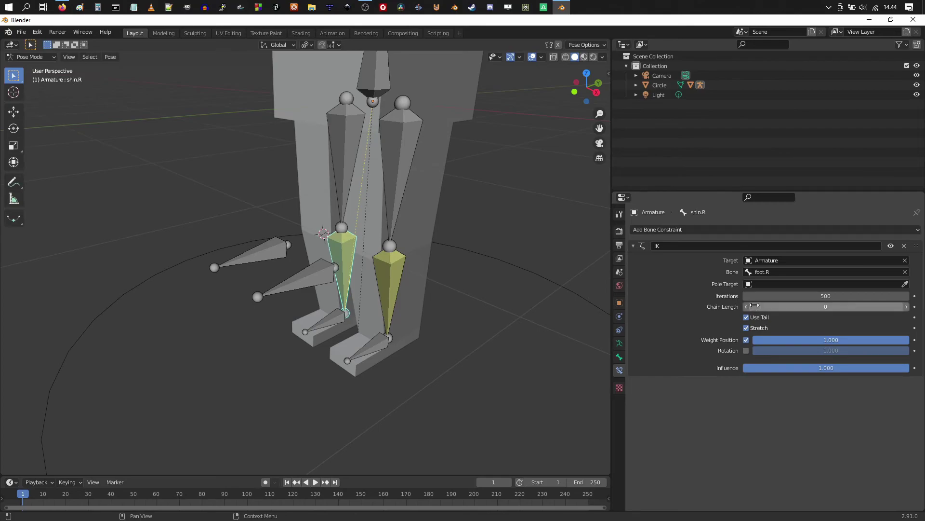
Set the pole target to Armature pole.R, chain length 2 and pole angle -180°
{"action": "left_click", "coordinate": [766, 285]}
{"action": "left_click", "coordinate": [770, 298]}
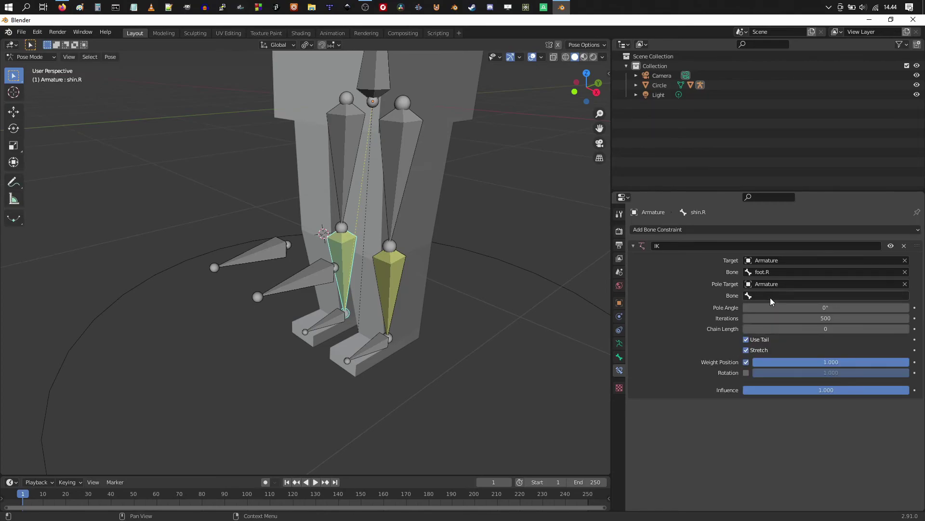
{"action": "left_click", "coordinate": [772, 295]}
{"action": "left_click", "coordinate": [766, 387]}
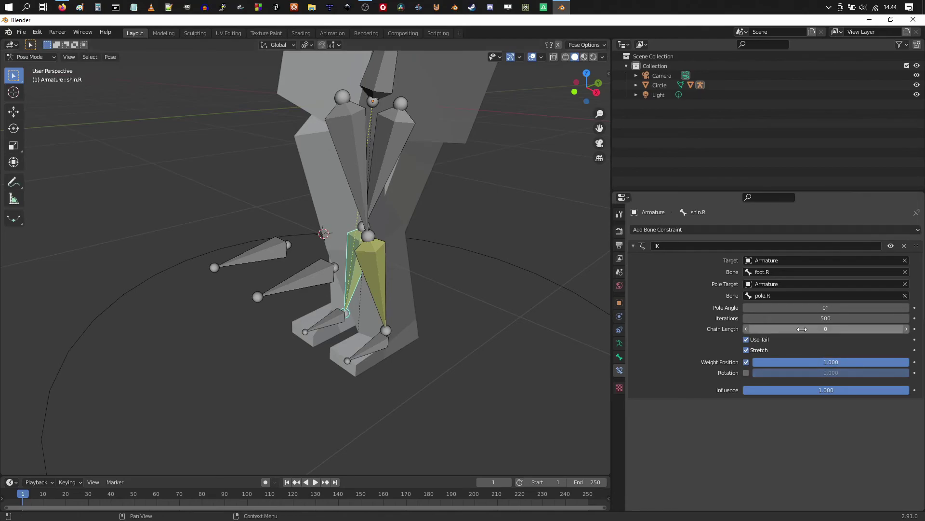
{"action": "left_click", "coordinate": [906, 329]}
{"action": "left_click", "coordinate": [906, 328]}
{"action": "middle_click_drag", "start_coordinate": [554, 314], "coordinate": [361, 328]}
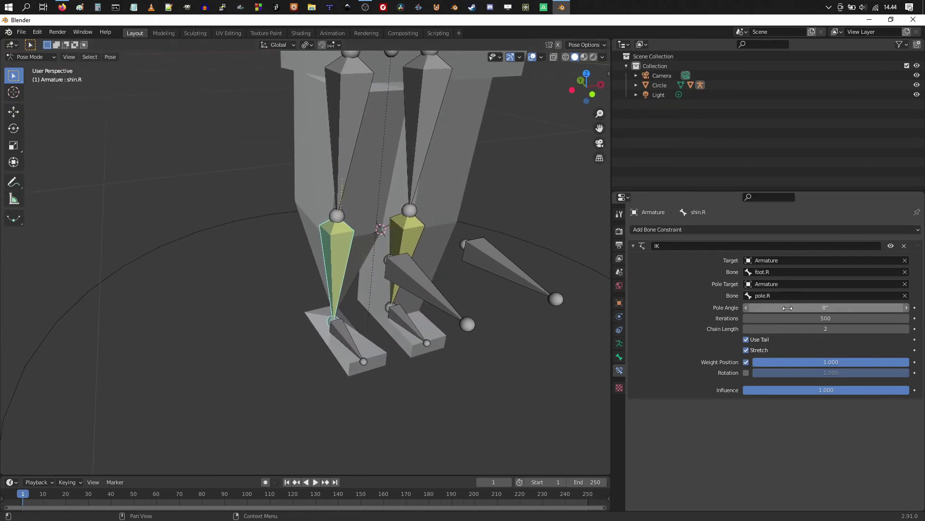
{"action": "left_click_drag", "start_coordinate": [788, 308], "coordinate": [753, 308]}
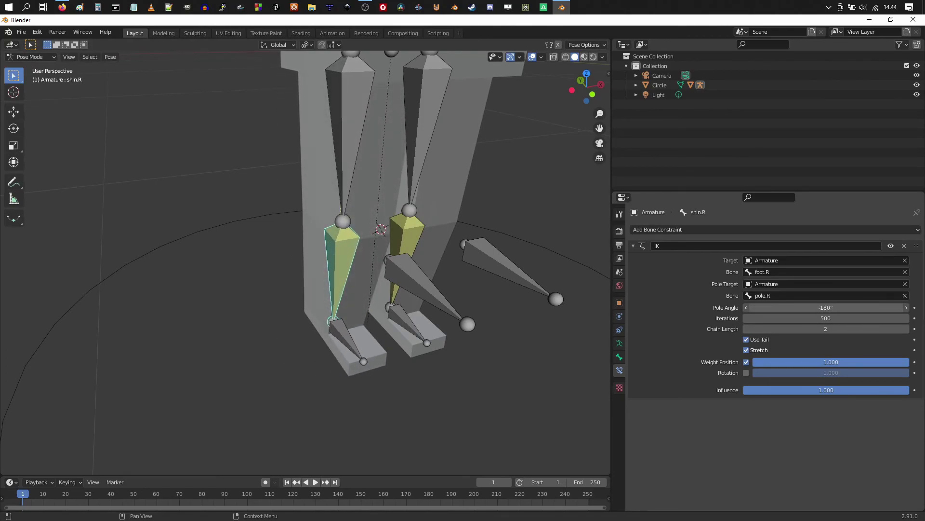
{"action": "middle_click_drag", "start_coordinate": [496, 278], "coordinate": [388, 352]}
{"action": "left_click", "coordinate": [349, 284]}
Test-rotate foot.L and foot.R, cancelling each, then show foot.L's bone properties
{"action": "left_click", "coordinate": [354, 343]}
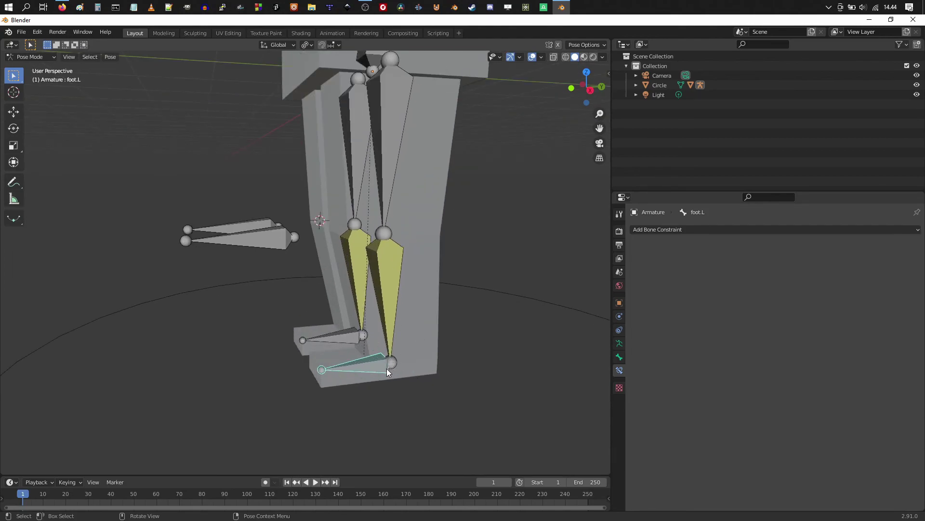
{"action": "key", "text": "r"}
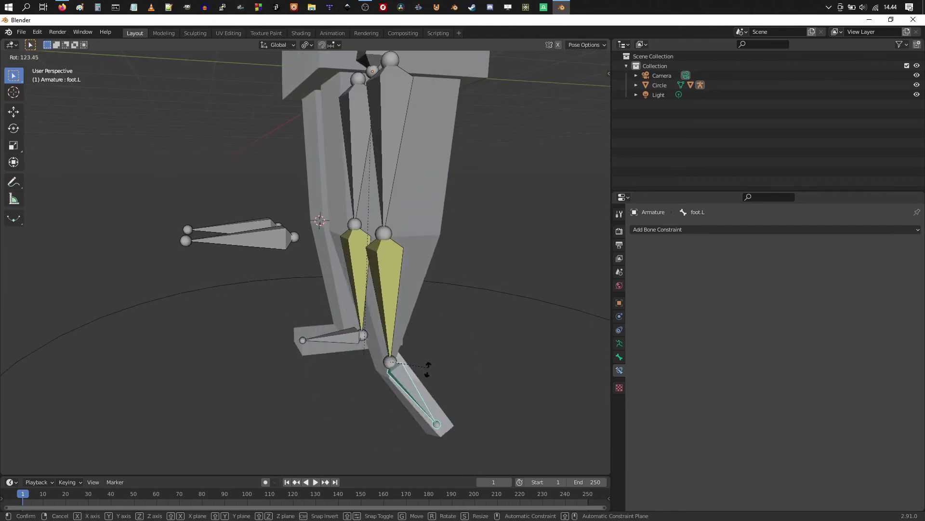
{"action": "key", "text": "Escape"}
{"action": "left_click", "coordinate": [335, 334]}
{"action": "key", "text": "r"}
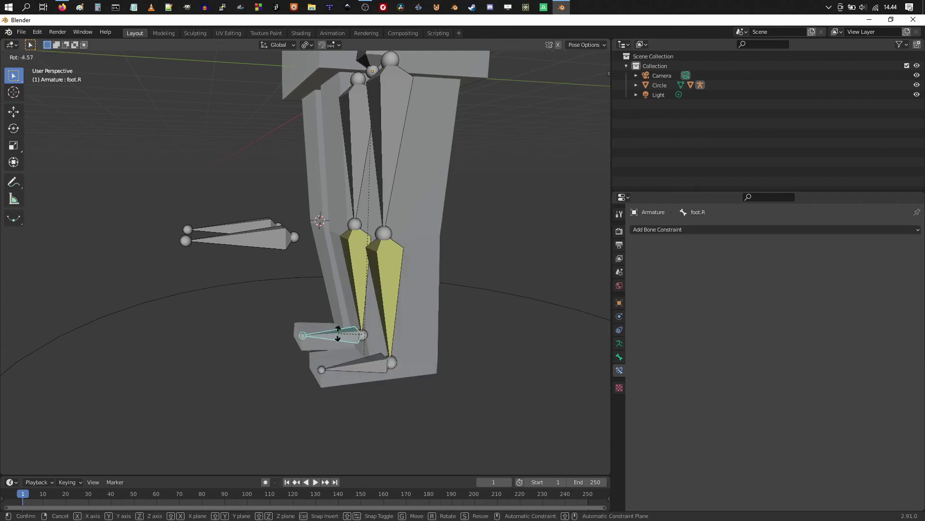
{"action": "key", "text": "Escape"}
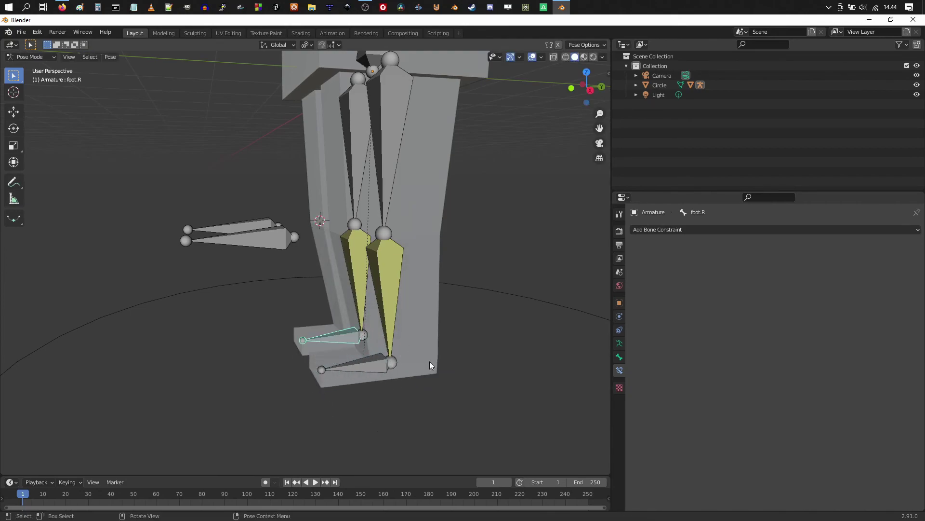
{"action": "middle_click_drag", "start_coordinate": [429, 360], "coordinate": [368, 366]}
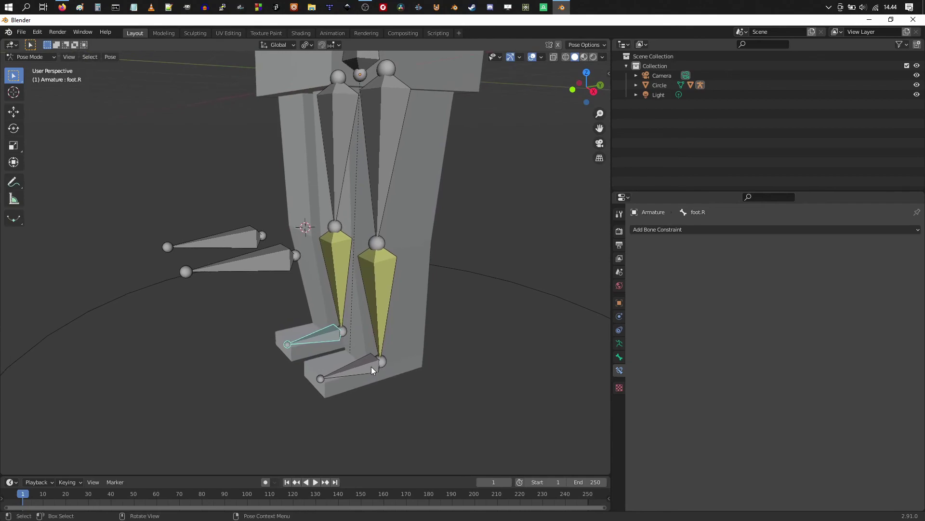
{"action": "right_click", "coordinate": [369, 364]}
{"action": "key", "text": "Escape"}
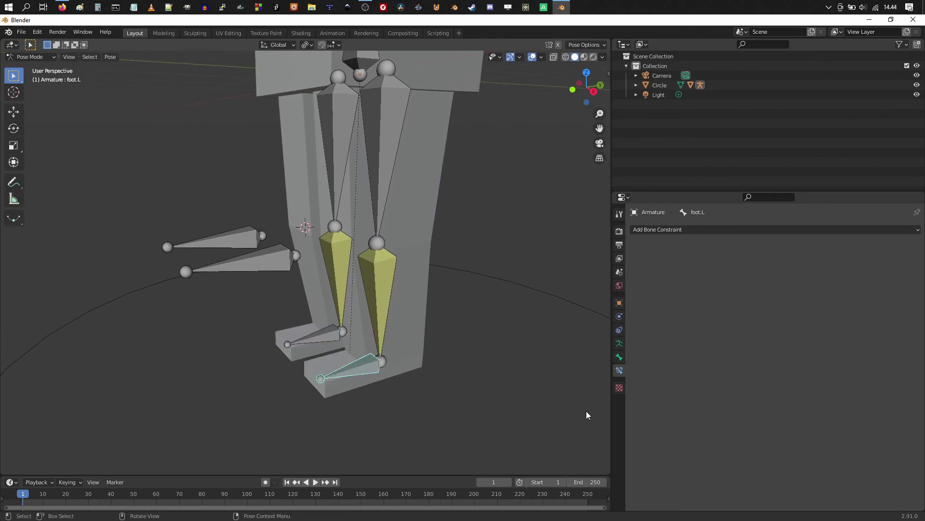
{"action": "left_click", "coordinate": [618, 358]}
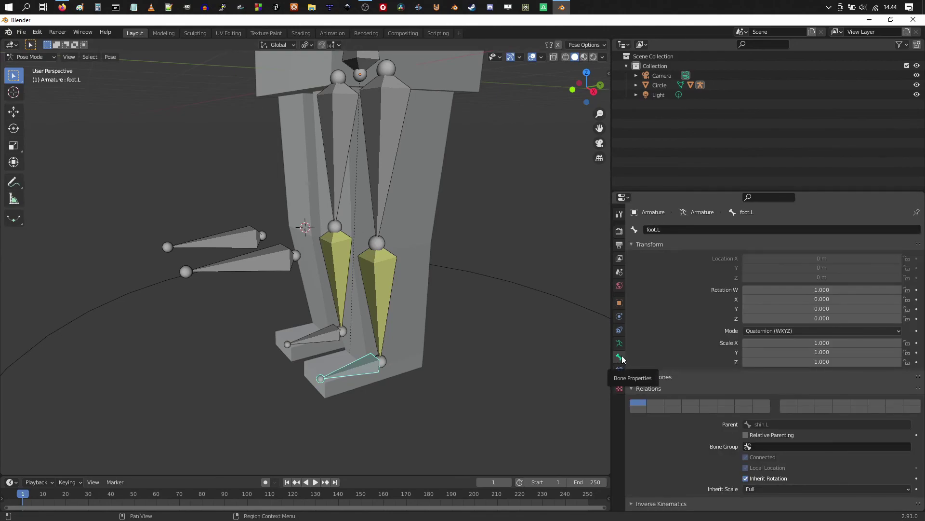
Switch the armature to Edit Mode and select foot.R to clear the foot bones' parents
{"action": "left_click", "coordinate": [38, 58]}
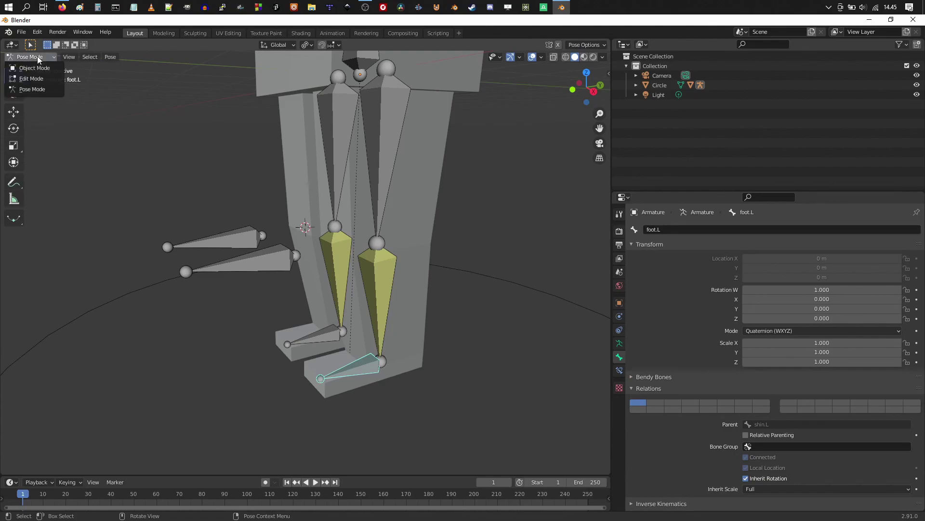
{"action": "left_click", "coordinate": [41, 80]}
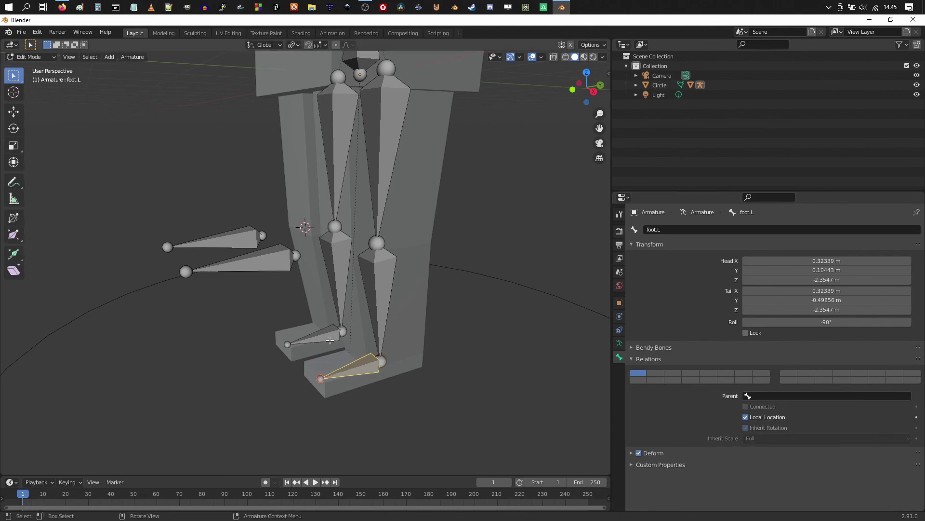
{"action": "left_click", "coordinate": [323, 332]}
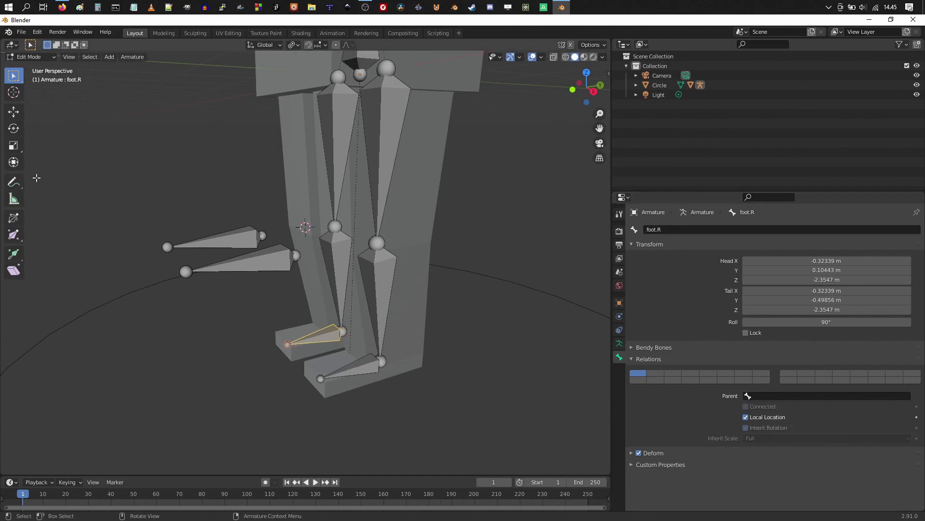
{"action": "left_click", "coordinate": [29, 56]}
Return to Pose Mode and trial-move foot.L from several angles without committing
{"action": "left_click", "coordinate": [39, 90]}
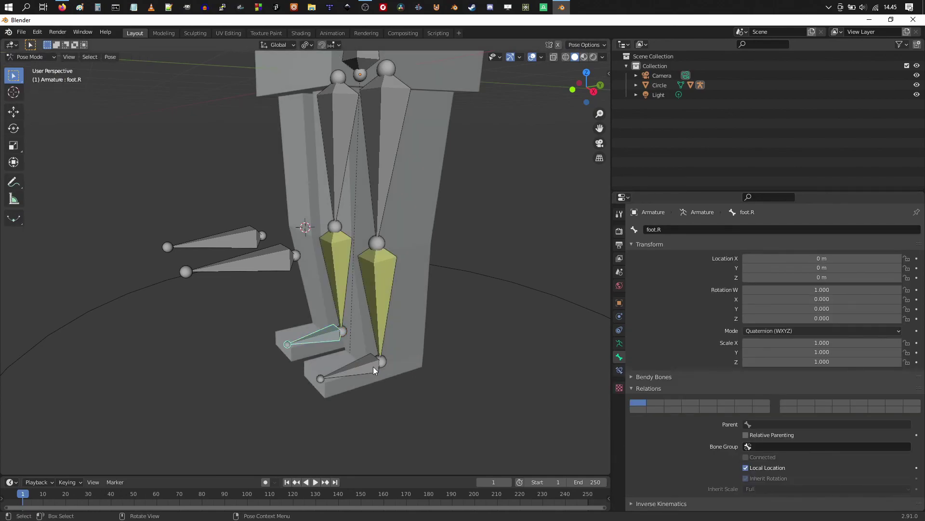
{"action": "key", "text": "g"}
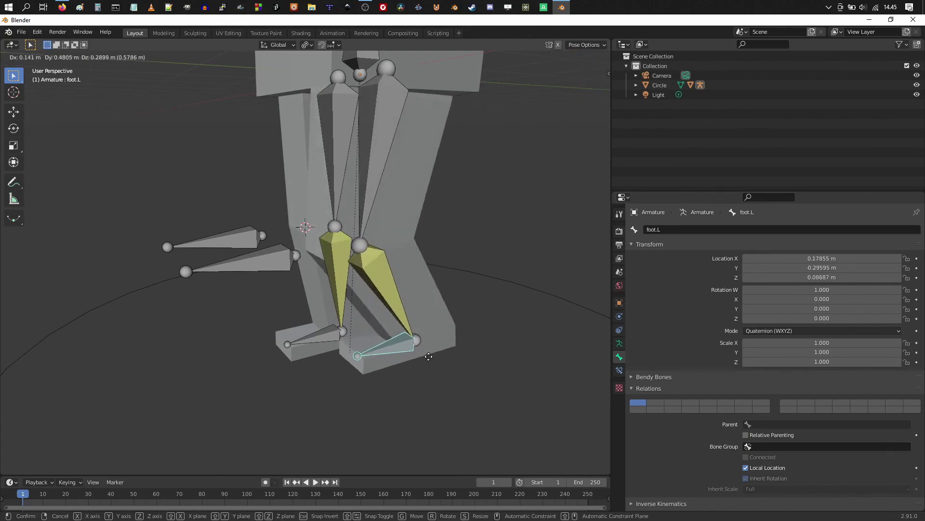
{"action": "key", "text": "Escape"}
{"action": "middle_click_drag", "start_coordinate": [400, 337], "coordinate": [419, 345]}
{"action": "key", "text": "g"}
{"action": "key", "text": "Escape"}
{"action": "key", "text": "g"}
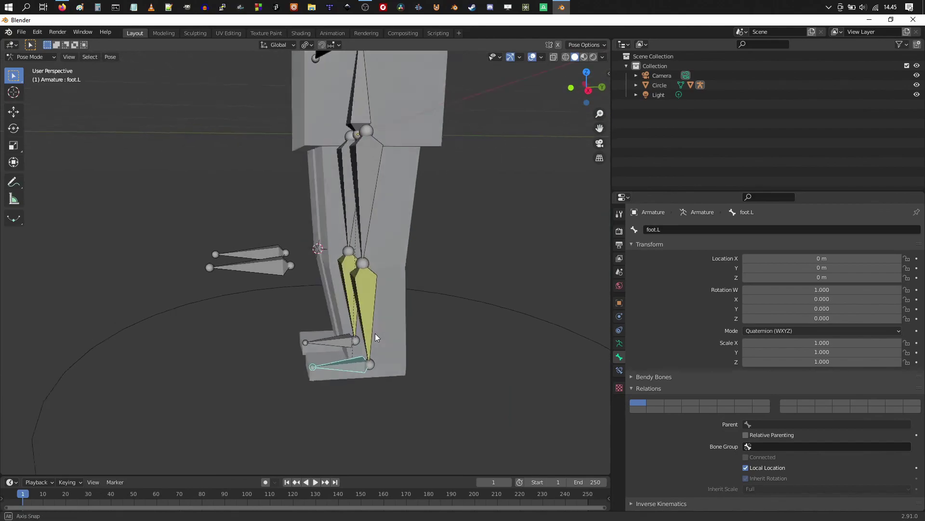
{"action": "key", "text": "Escape"}
{"action": "middle_click_drag", "start_coordinate": [397, 295], "coordinate": [385, 252]}
{"action": "key", "text": "g"}
{"action": "key", "text": "Escape"}
{"action": "key", "text": "g"}
{"action": "key", "text": "Escape"}
Move foot.R and foot.L to new positions so the legs bend at the knees
{"action": "left_click", "coordinate": [320, 309]}
{"action": "key", "text": "g"}
{"action": "left_click", "coordinate": [322, 284]}
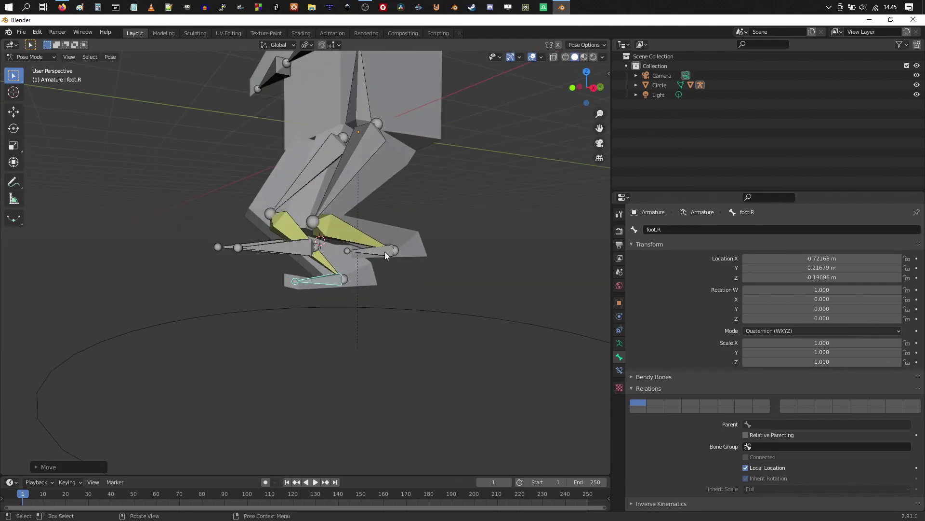
{"action": "left_click", "coordinate": [385, 252]}
{"action": "key", "text": "g"}
{"action": "left_click", "coordinate": [392, 313]}
Reposition foot.R again and shift foot.L down and left to test the IK legs
{"action": "middle_click_drag", "start_coordinate": [391, 313], "coordinate": [328, 291]}
{"action": "left_click", "coordinate": [330, 287]}
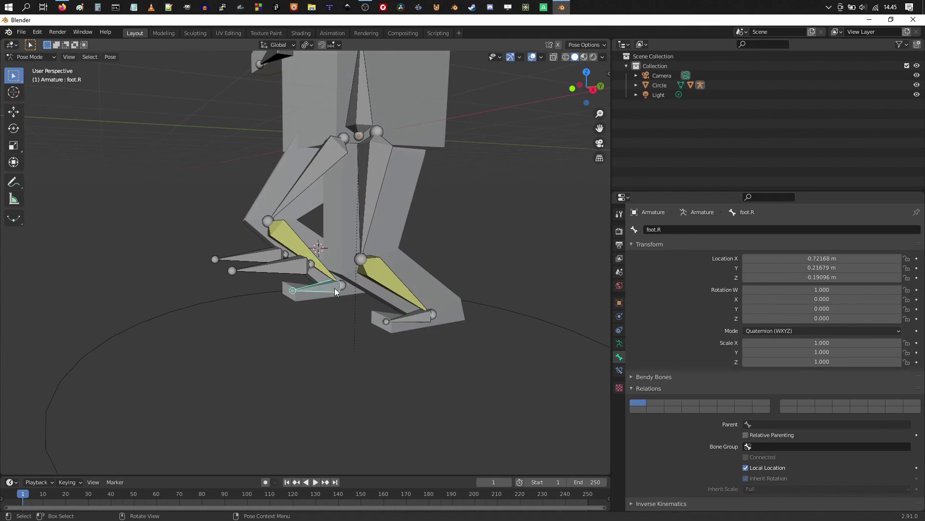
{"action": "key", "text": "g"}
{"action": "left_click", "coordinate": [394, 341]}
{"action": "left_click", "coordinate": [400, 318]}
{"action": "key", "text": "g"}
{"action": "left_click", "coordinate": [360, 368]}
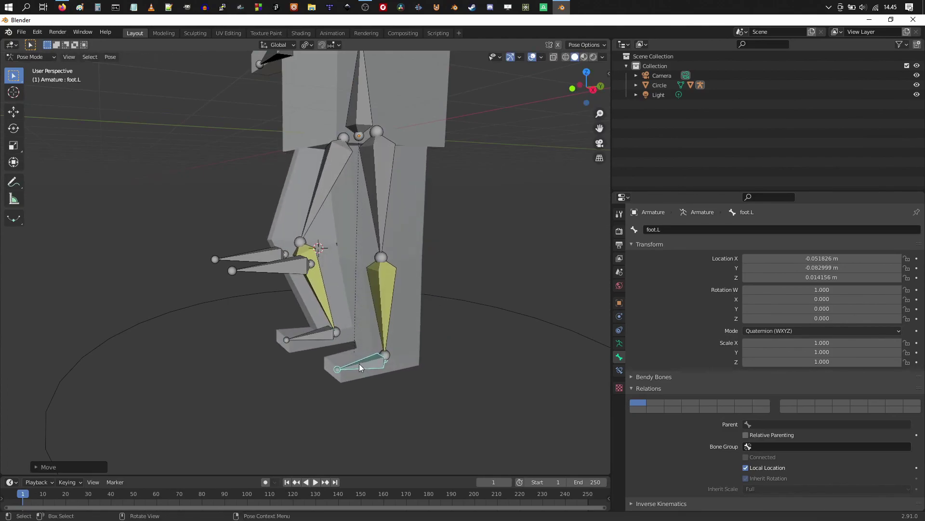